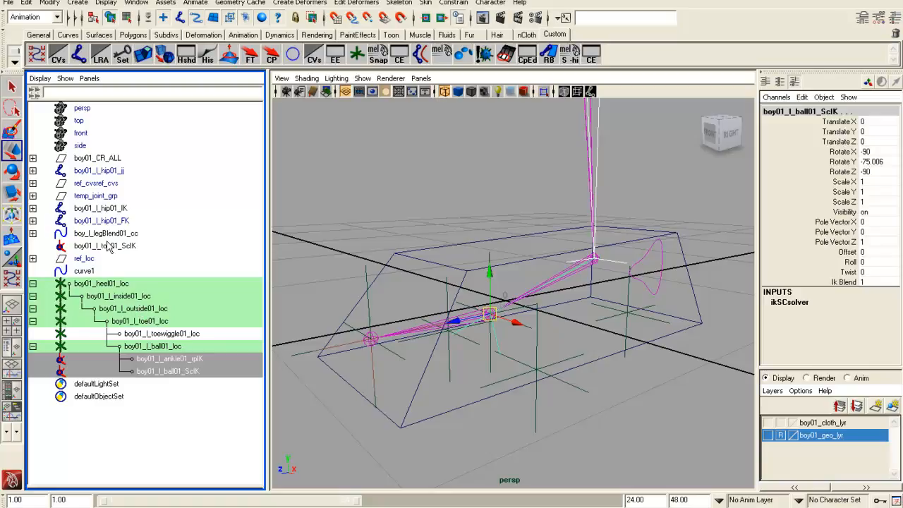
# Parent the boy01_l_toe01_ScIK handle under the boy01_l_toewiggle01_loc locator
pyautogui.keyDown('ctrl'); pyautogui.click(185, 334); pyautogui.keyUp('ctrl')
pyautogui.press('p')
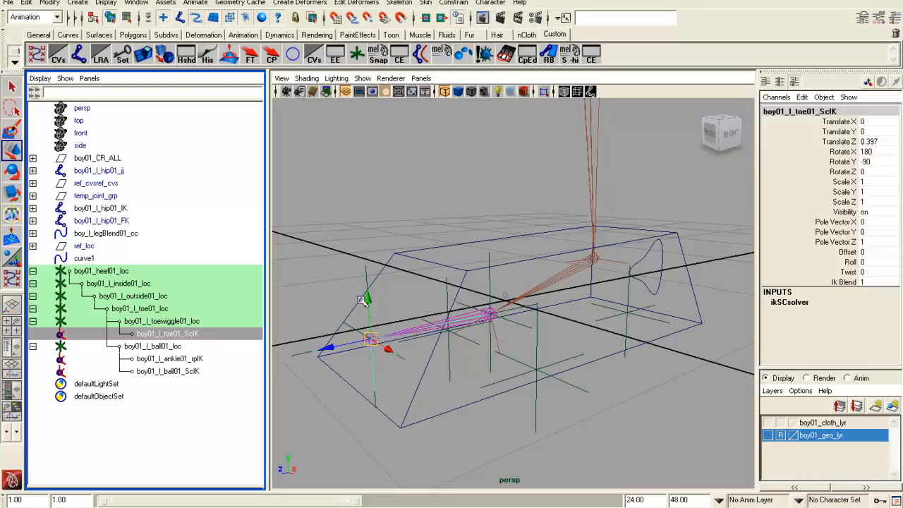
# Try rotating the boy01_heel01_loc locator to test the heel lift, and undo the rotation
pyautogui.click(115, 274)
pyautogui.keyDown('alt'); pyautogui.moveTo(477, 333); pyautogui.dragTo(503, 358); pyautogui.keyUp('alt')
pyautogui.press('Down')
pyautogui.keyDown('alt'); pyautogui.moveTo(376, 364); pyautogui.dragTo(432, 353); pyautogui.keyUp('alt')
pyautogui.press('Up')
pyautogui.press('e')
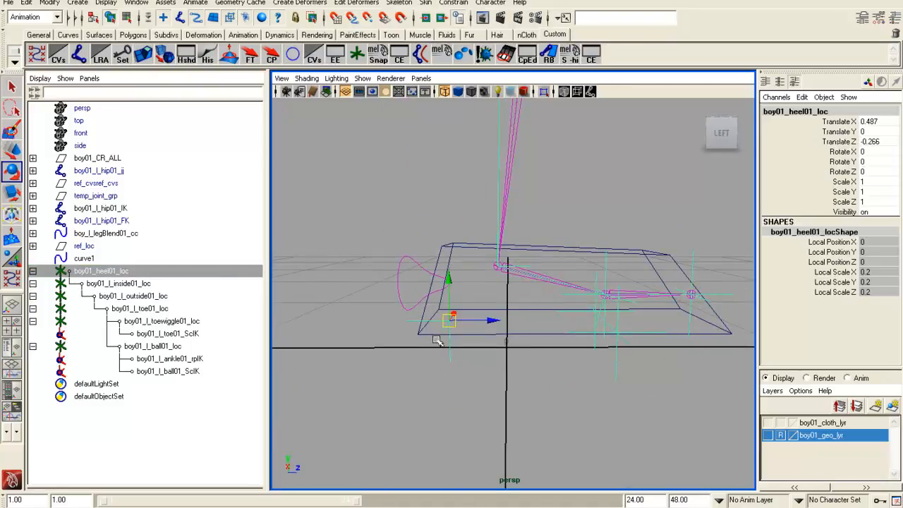
pyautogui.moveTo(484, 282); pyautogui.dragTo(413, 278)
pyautogui.hotkey('ctrl', 'z')
# Try rotating the inside locator and the outside locator to test the foot's side rolls, undoing each rotation
pyautogui.keyDown('alt'); pyautogui.moveTo(681, 369); pyautogui.dragTo(538, 383); pyautogui.keyUp('alt')
pyautogui.press('Down')
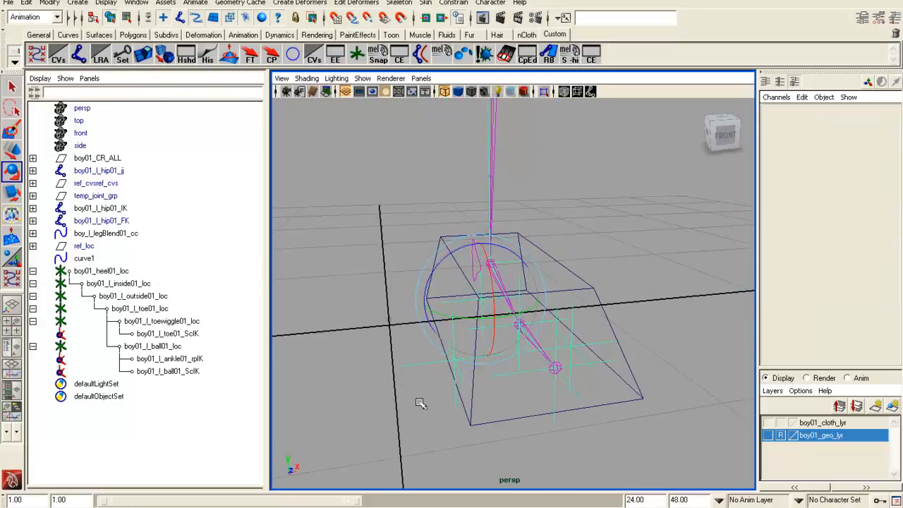
pyautogui.moveTo(404, 329); pyautogui.dragTo(297, 368)
pyautogui.hotkey('ctrl', 'z')
pyautogui.keyDown('alt'); pyautogui.moveTo(607, 330); pyautogui.dragTo(601, 351); pyautogui.keyUp('alt')
pyautogui.press('Down')
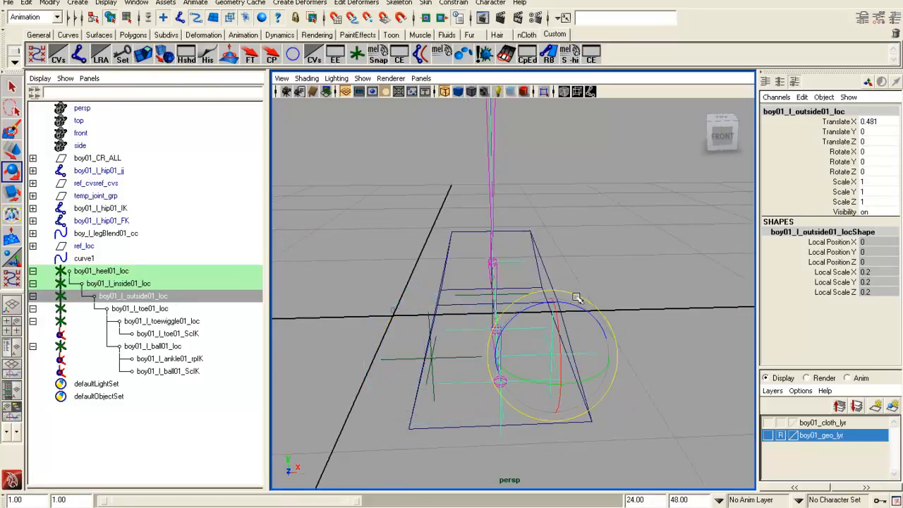
pyautogui.moveTo(573, 305); pyautogui.dragTo(582, 340)
pyautogui.hotkey('ctrl', 'z')
# Try rotating boy01_l_toe01_loc to test the toe raise and toe pivot, undoing each rotation
pyautogui.keyDown('alt'); pyautogui.moveTo(416, 363); pyautogui.dragTo(581, 371); pyautogui.keyUp('alt')
pyautogui.click(599, 192)
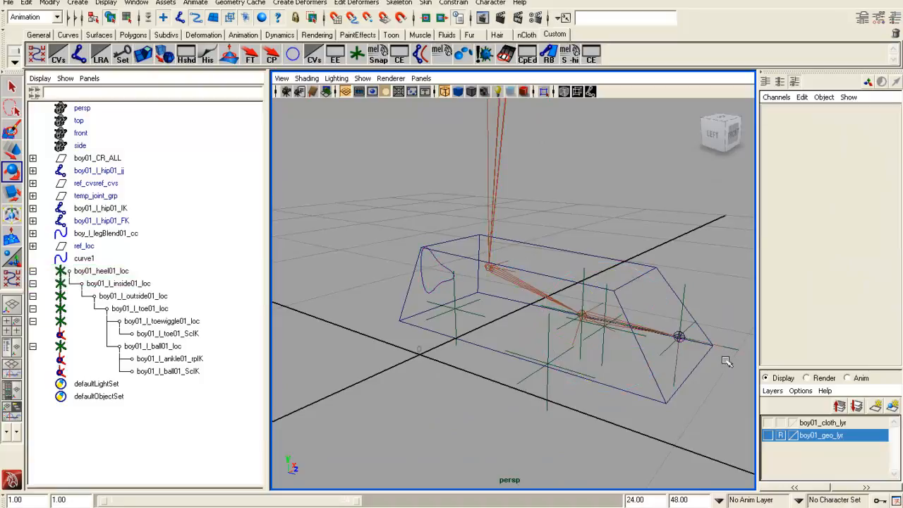
pyautogui.click(682, 302)
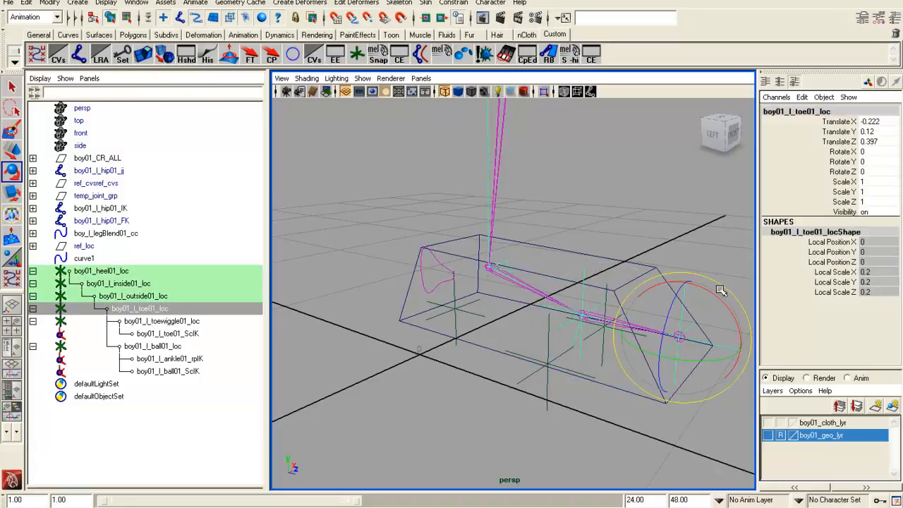
pyautogui.moveTo(709, 299); pyautogui.dragTo(682, 264)
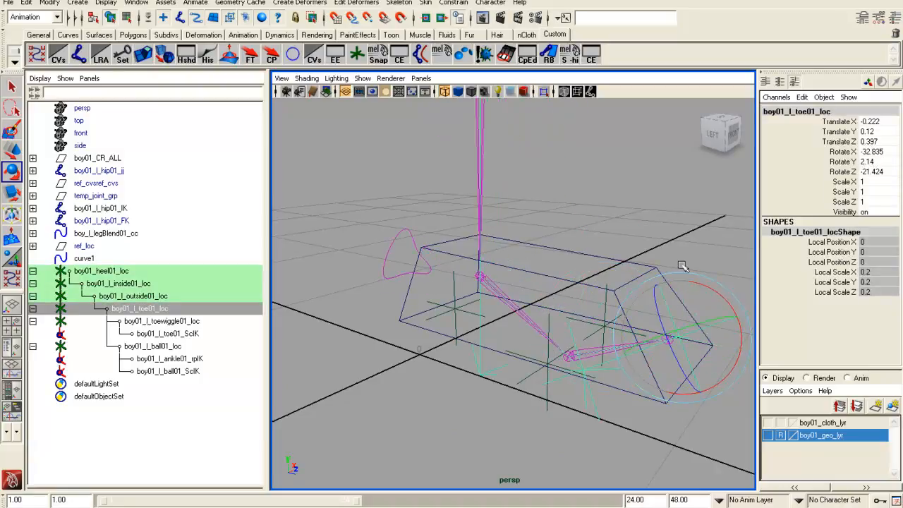
pyautogui.hotkey('ctrl', 'z')
pyautogui.moveTo(666, 356); pyautogui.dragTo(540, 359)
pyautogui.hotkey('ctrl', 'z')
# Rename the foot control curve curve1 as boy01_l_legIK01_cc
pyautogui.keyDown('alt'); pyautogui.moveTo(556, 305); pyautogui.dragTo(615, 293); pyautogui.keyUp('alt')
pyautogui.click(651, 196)
pyautogui.click(613, 317)
pyautogui.click(138, 262)
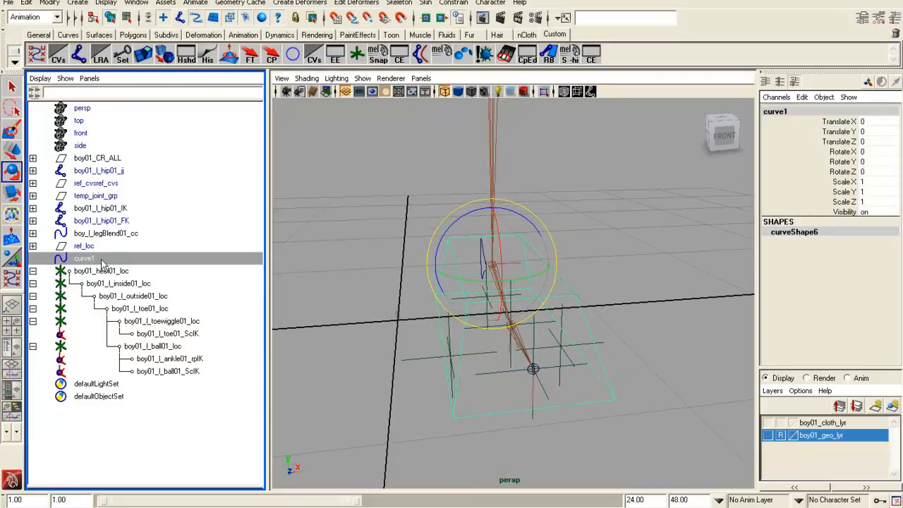
pyautogui.doubleClick(107, 260)
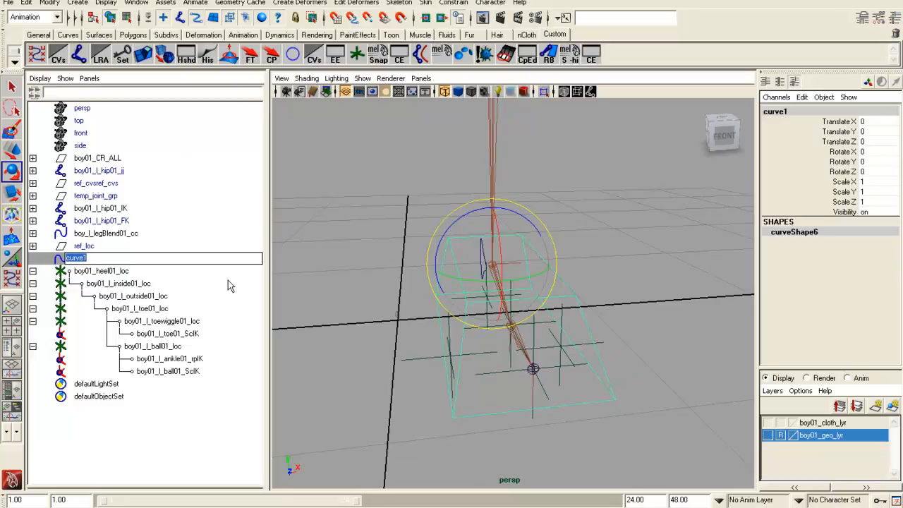
pyautogui.write('boy01_l_legIK01')
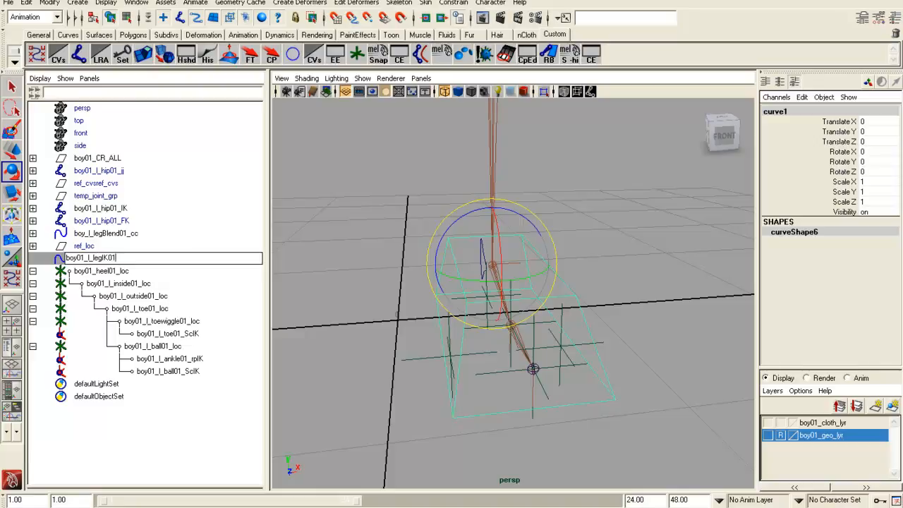
pyautogui.write('cc')
pyautogui.press('Return')
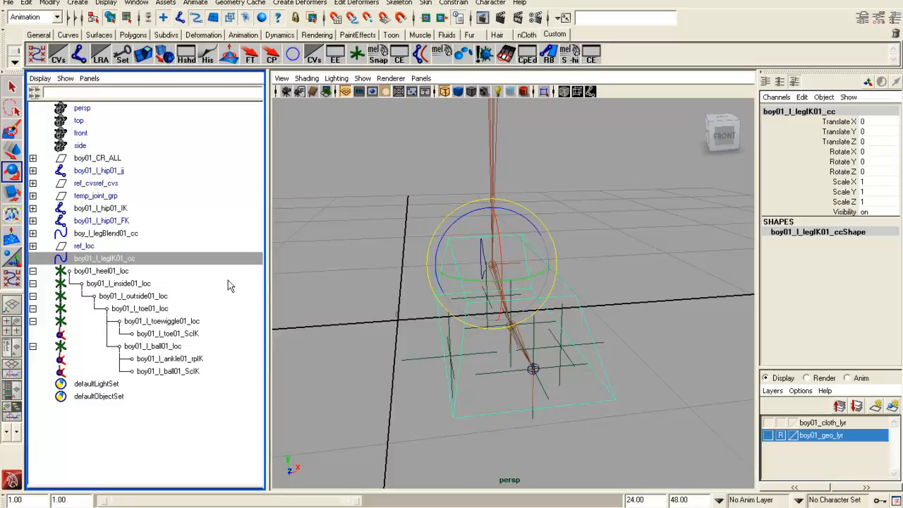
# Add a keyable float attribute named ballraise to boy01_l_legIK01_cc, following the foot_control_atter attribute list in Notepad
pyautogui.keyDown('alt'); pyautogui.moveTo(496, 254); pyautogui.dragTo(503, 251); pyautogui.keyUp('alt')
pyautogui.click(49, 3)
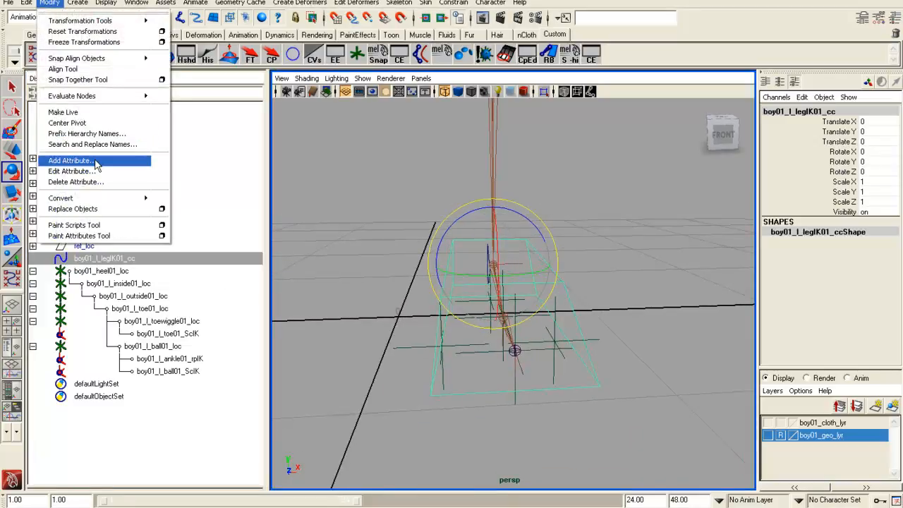
pyautogui.click(70, 160)
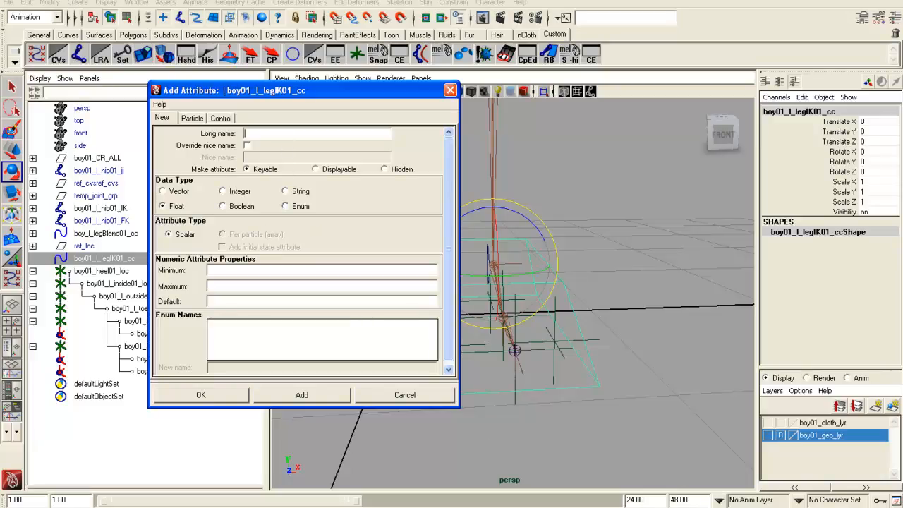
pyautogui.hotkey('alt', 'Tab')
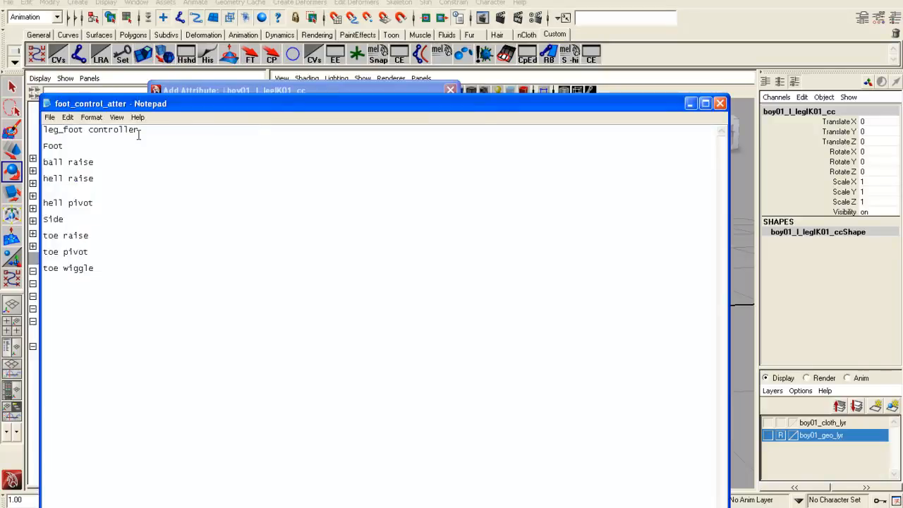
pyautogui.hotkey('shift', 'Home')
pyautogui.hotkey('ctrl', 'c')
pyautogui.hotkey('alt', 'Tab')
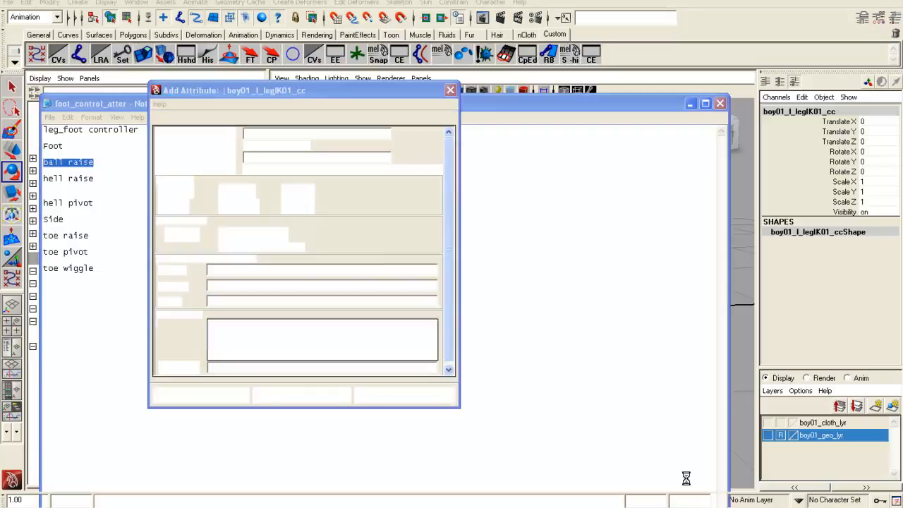
pyautogui.hotkey('ctrl', 'v')
pyautogui.click(171, 206)
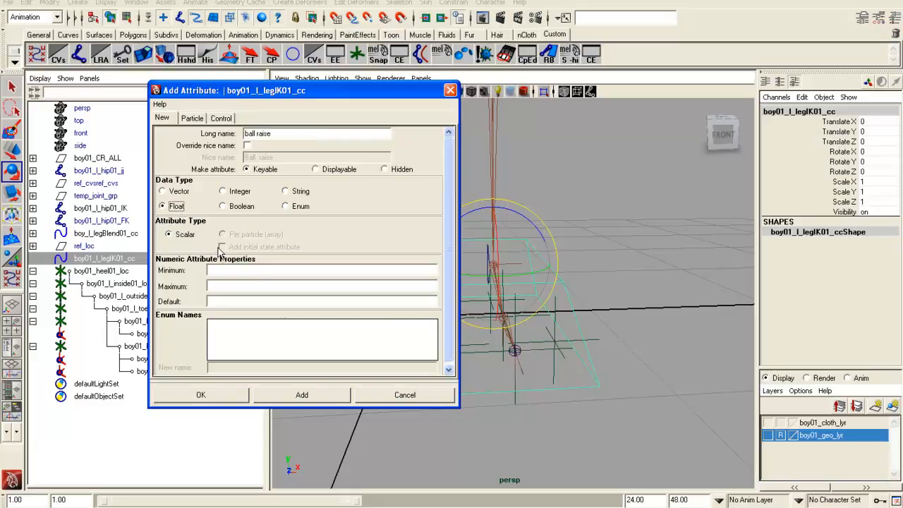
pyautogui.click(317, 397)
pyautogui.write('ballraise')
# Add the float attributes hellraise and hell_pivot to boy01_l_legIK01_cc
pyautogui.moveTo(256, 134); pyautogui.dragTo(169, 138)
pyautogui.write('hell')
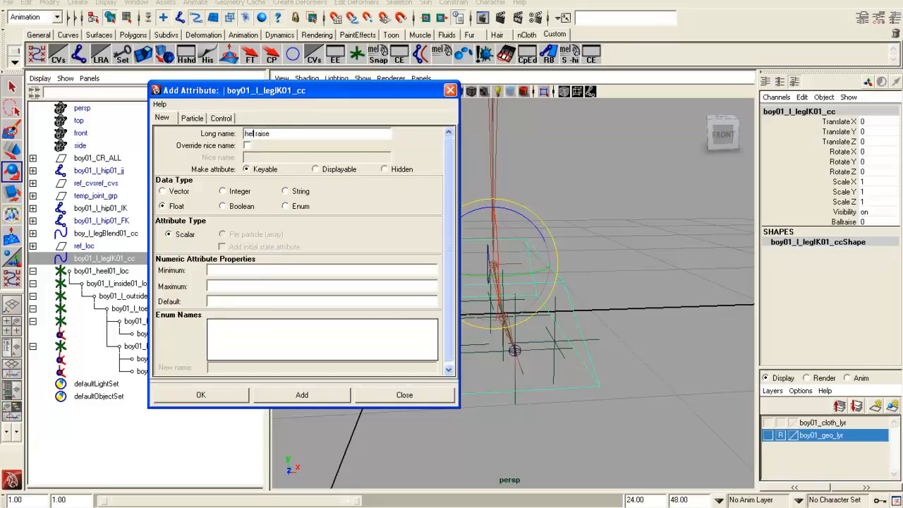
pyautogui.click(332, 392)
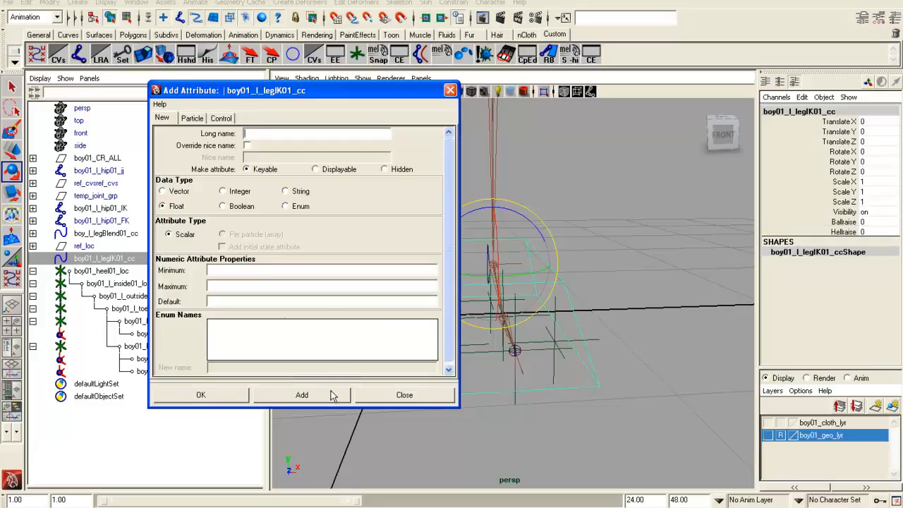
pyautogui.hotkey('alt', 'Tab')
pyautogui.hotkey('alt', 'Tab')
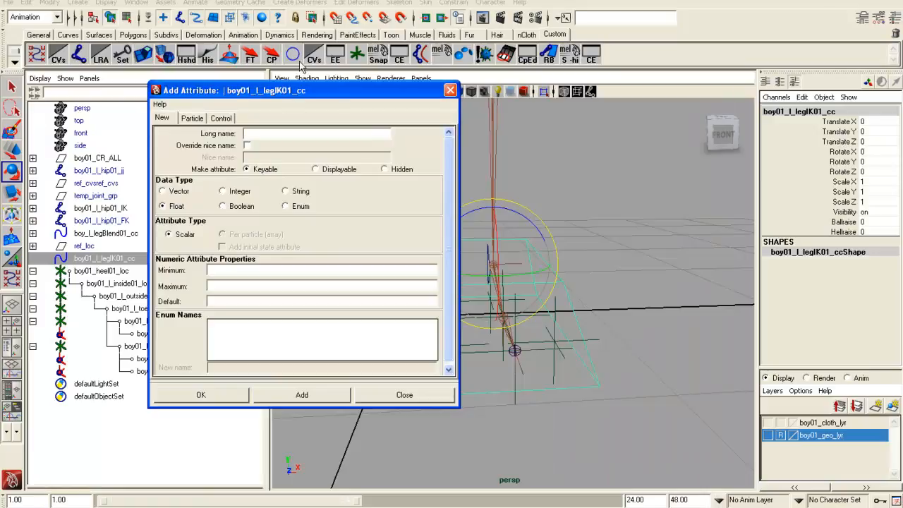
pyautogui.write('hell_pivot')
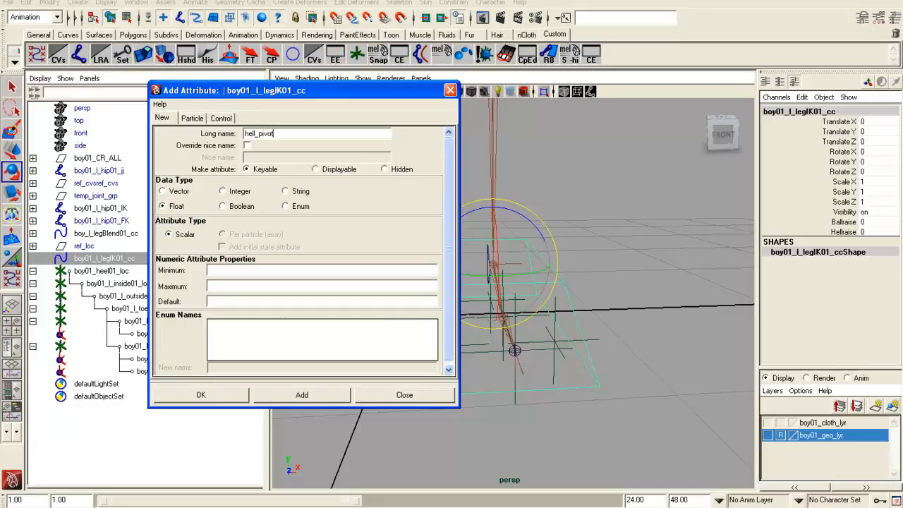
pyautogui.moveTo(343, 134); pyautogui.dragTo(204, 134)
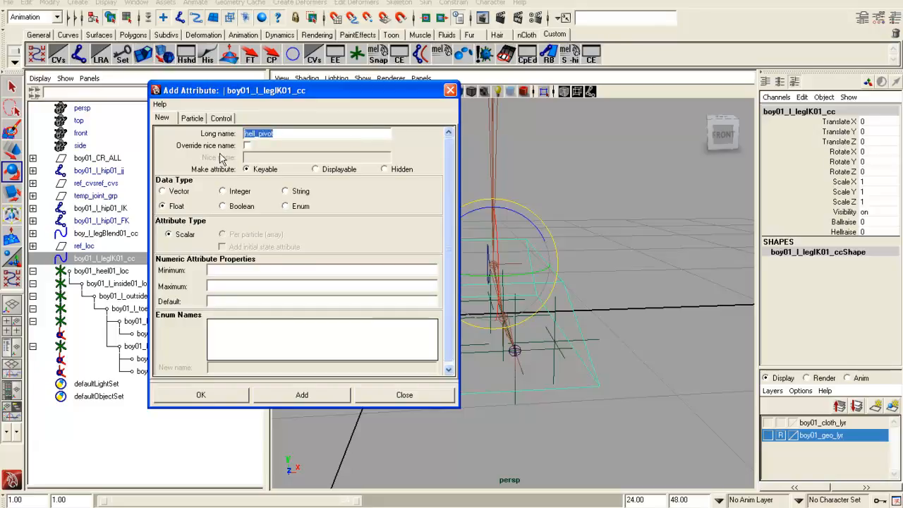
pyautogui.click(302, 395)
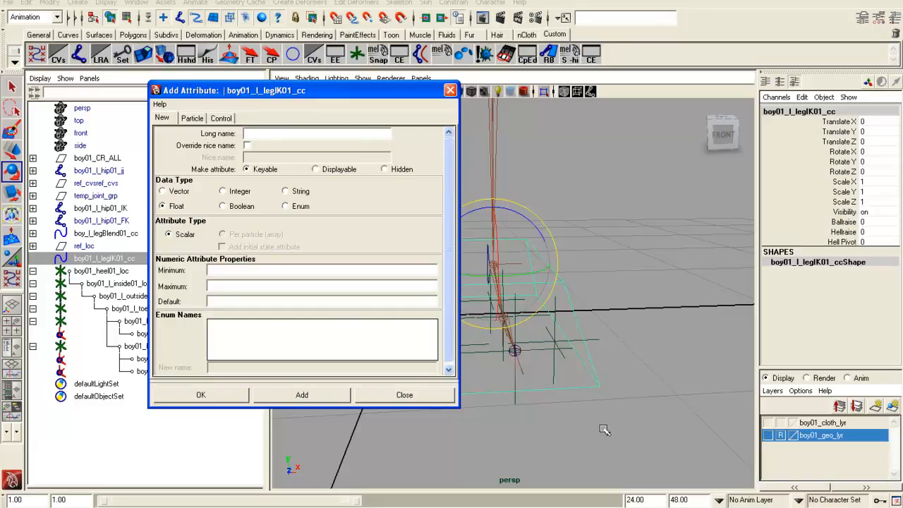
# Check the attribute list in Notepad and add the float attributes side and toe_raise to the leg control curve
pyautogui.hotkey('alt', 'Tab')
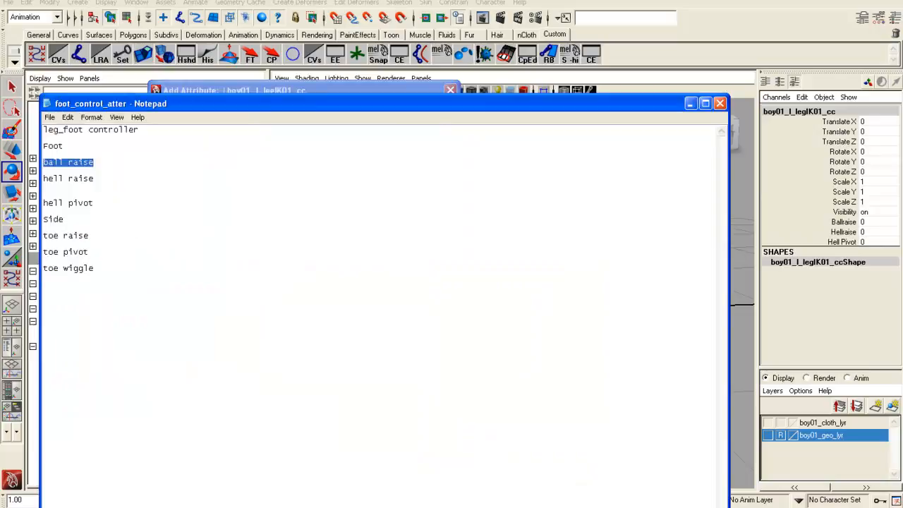
pyautogui.hotkey('alt', 'Tab')
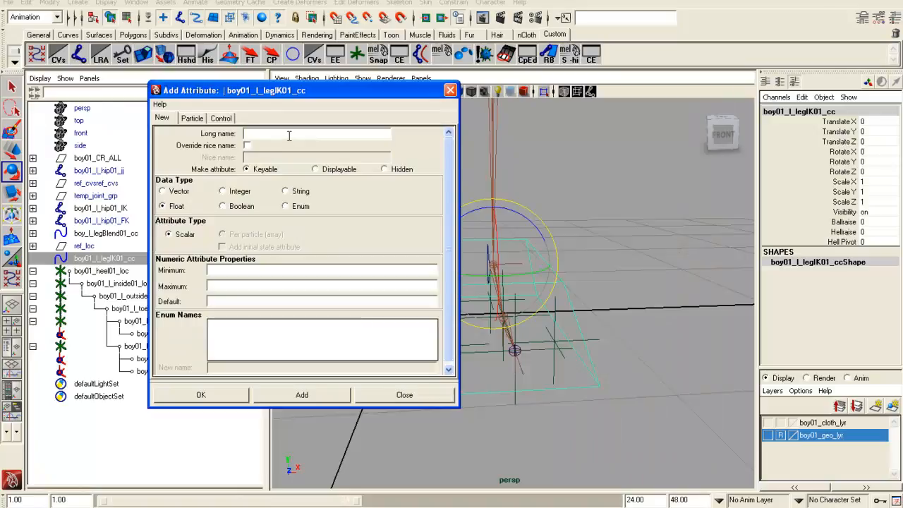
pyautogui.write('side')
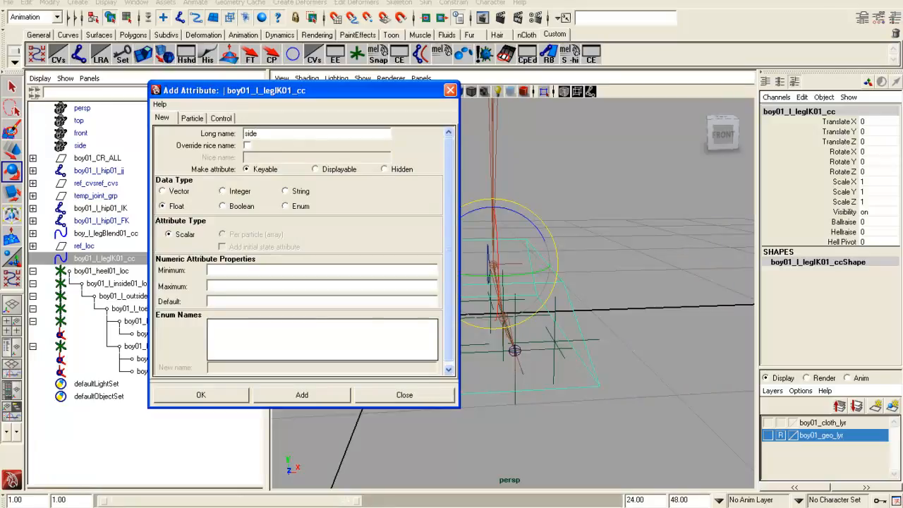
pyautogui.click(328, 393)
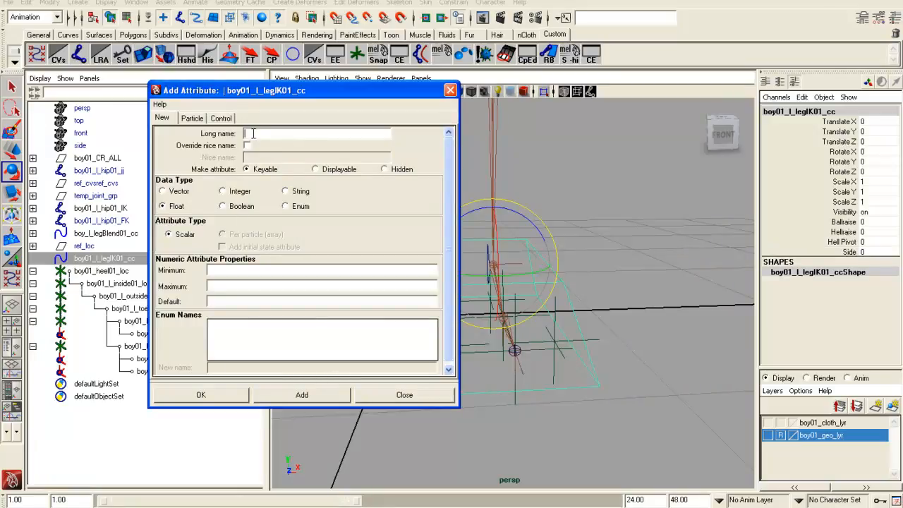
pyautogui.write('toe_pi')
pyautogui.click(306, 394)
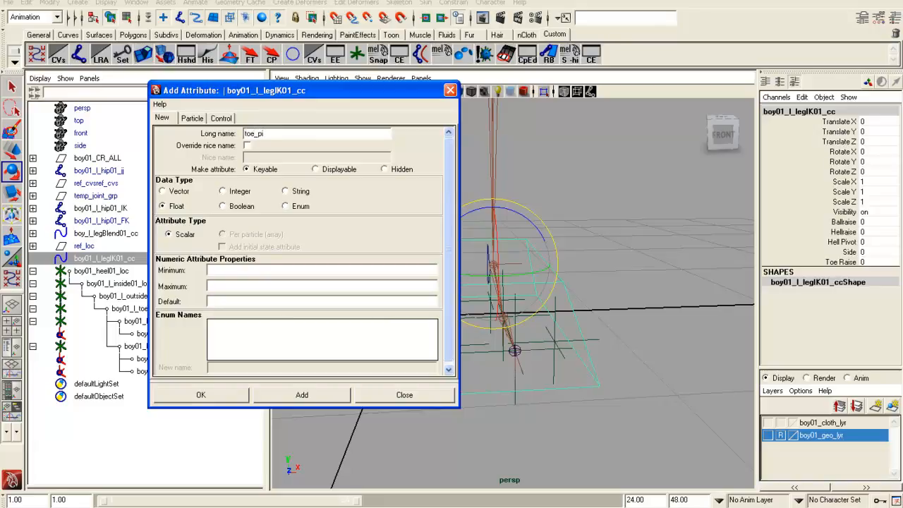
# Add the float attributes toe_pivot and toe_wiggle to the leg control curve and finish adding attributes
pyautogui.click(300, 394)
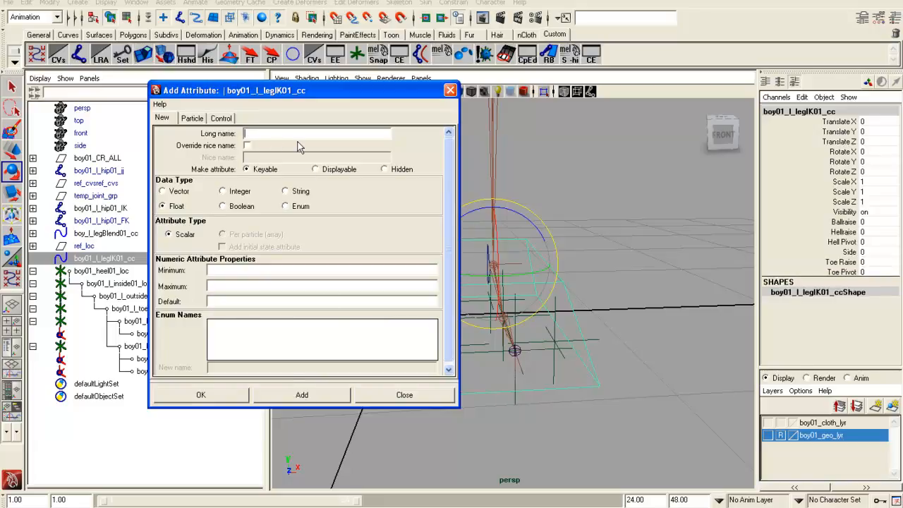
pyautogui.write('toe_wiggle')
pyautogui.click(323, 397)
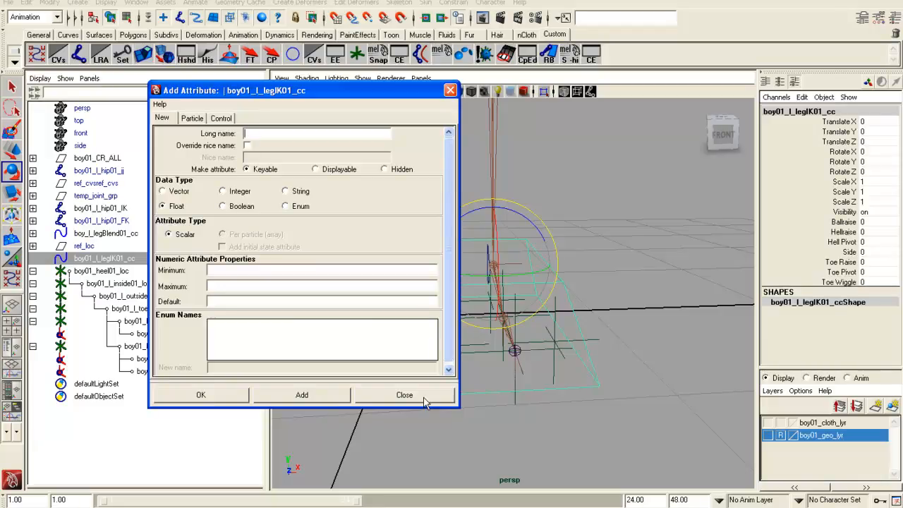
pyautogui.click(404, 395)
# Group boy01_heel01_loc under a new parent group and expand the group in the hierarchy
pyautogui.keyDown('alt'); pyautogui.moveTo(620, 341); pyautogui.dragTo(595, 350); pyautogui.keyUp('alt')
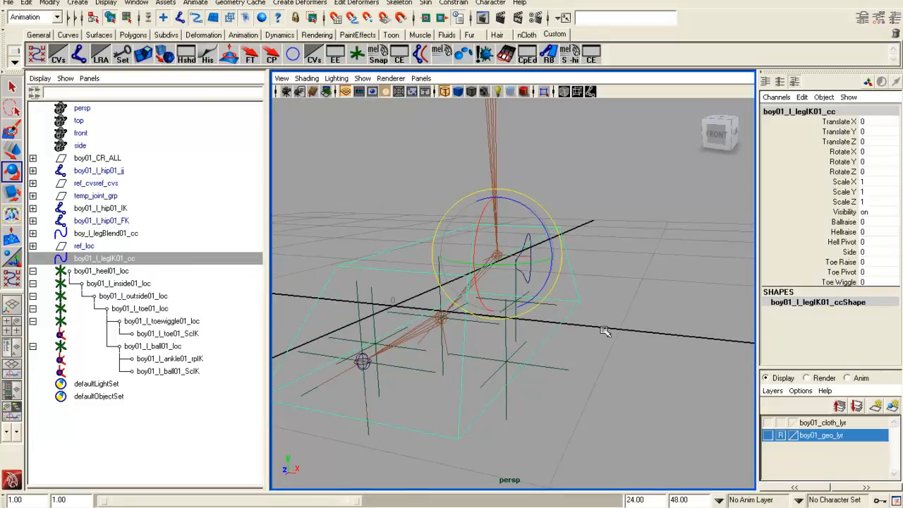
pyautogui.keyDown('alt'); pyautogui.moveTo(588, 297); pyautogui.dragTo(599, 300); pyautogui.keyUp('alt')
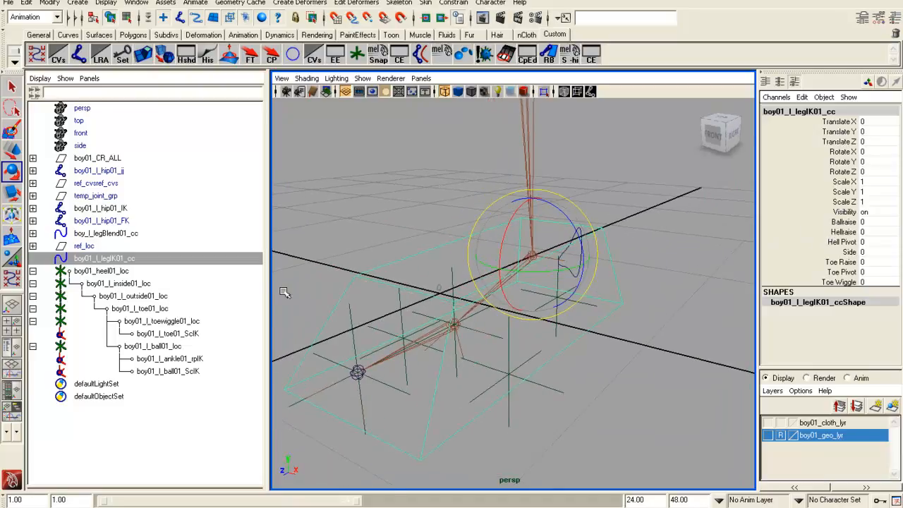
pyautogui.click(98, 273)
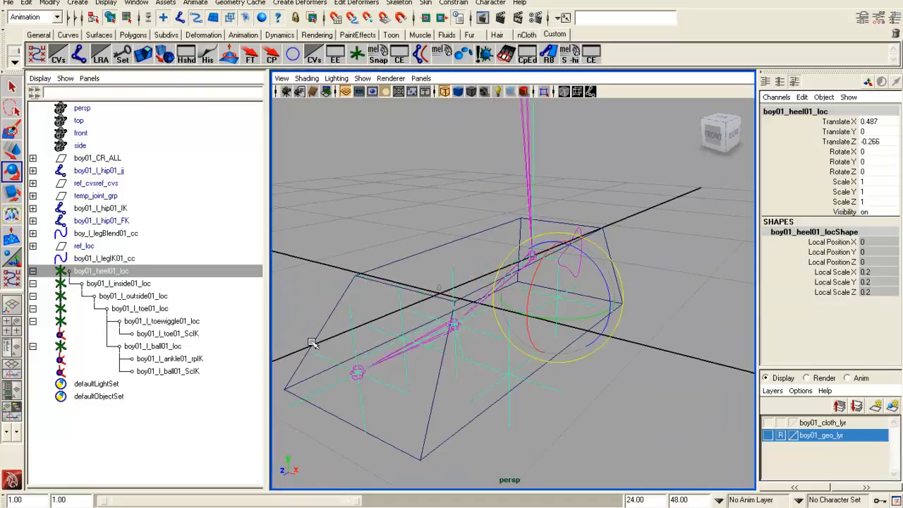
pyautogui.hotkey('ctrl', 'g')
pyautogui.click(32, 272)
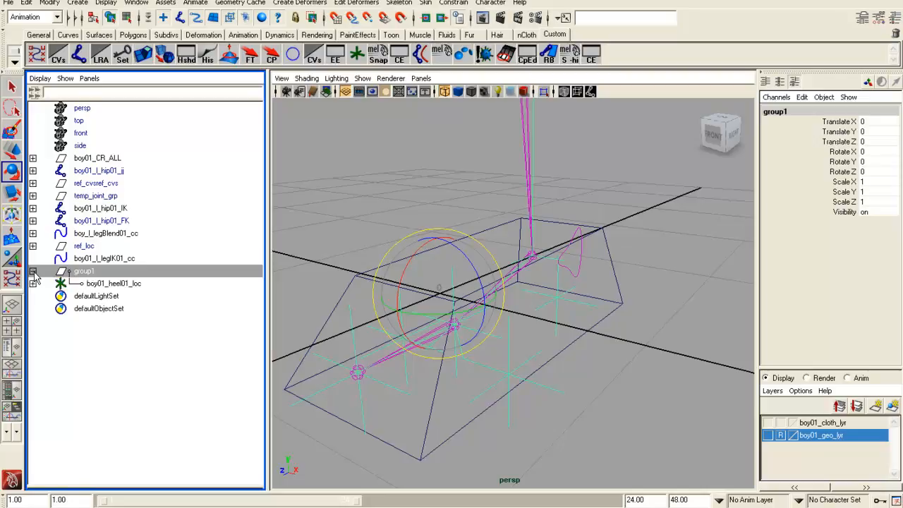
# Rename group1 as boy01_l_ik01_loc_grp, reusing the naming pattern of the heel locator it contains
pyautogui.doubleClick(135, 283)
pyautogui.hotkey('ctrl', 'c')
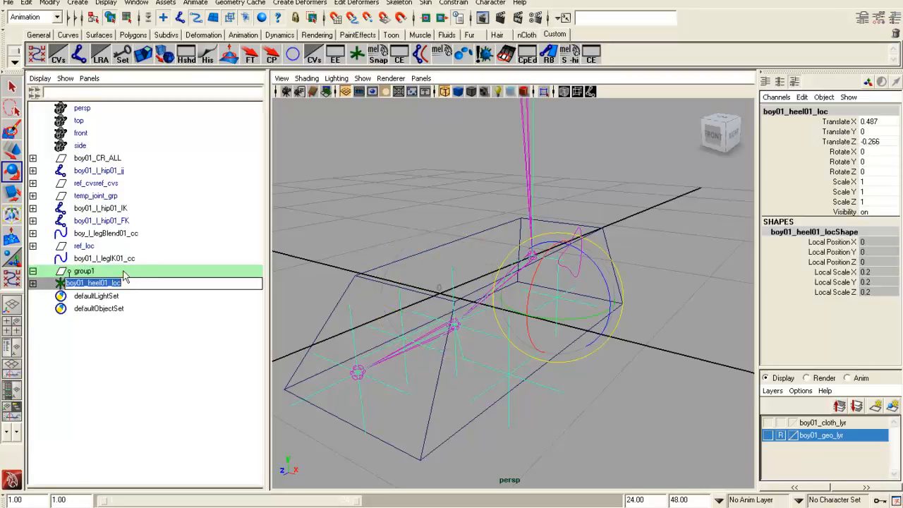
pyautogui.doubleClick(123, 274)
pyautogui.hotkey('ctrl', 'v')
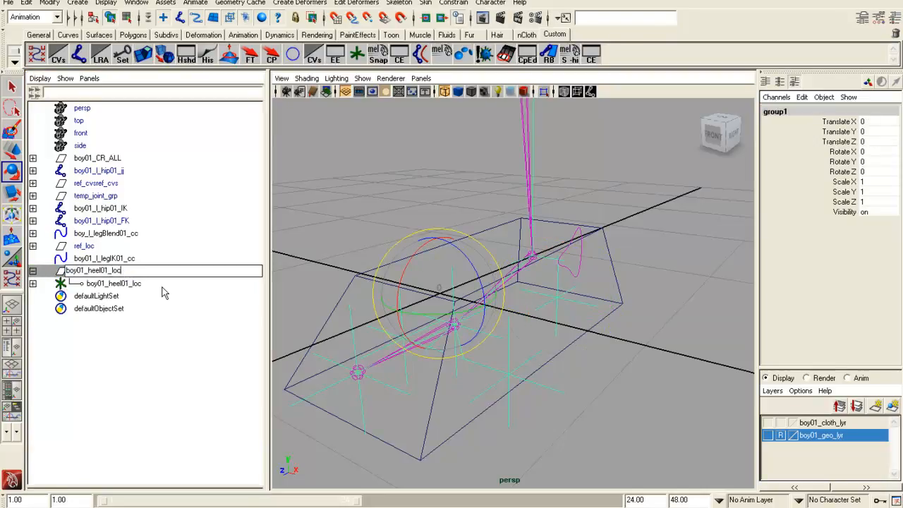
pyautogui.write('_grp')
pyautogui.moveTo(88, 275); pyautogui.dragTo(109, 281)
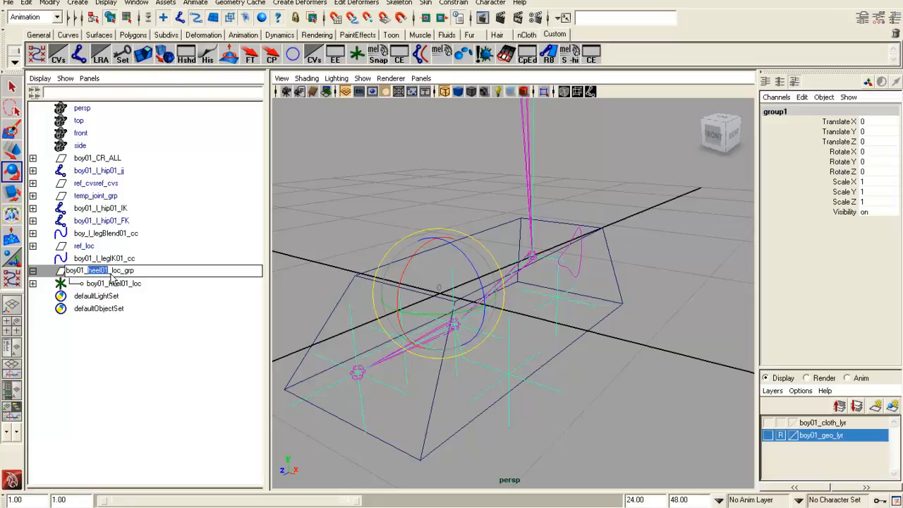
pyautogui.write('ik')
pyautogui.press('BackSpace')
pyautogui.press('BackSpace')
pyautogui.write('l')
pyautogui.write('l_')
pyautogui.write('ik')
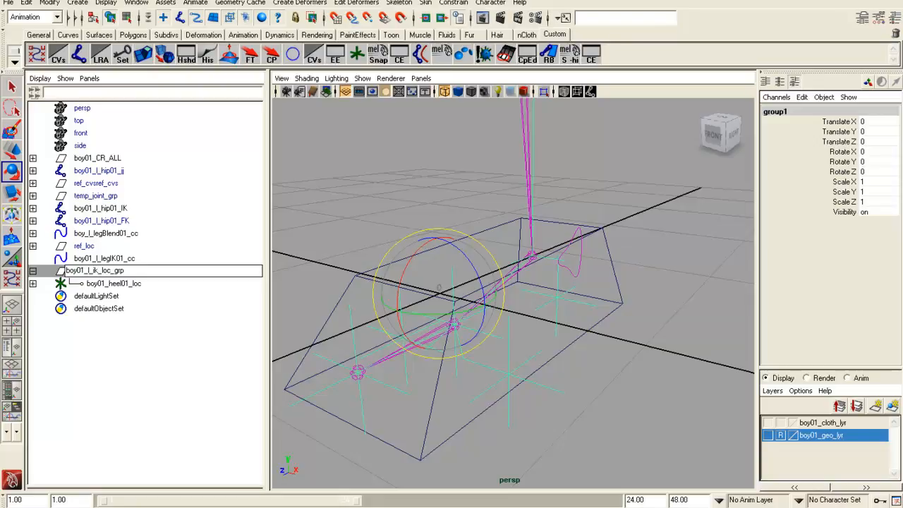
pyautogui.write('01')
pyautogui.press('Return')
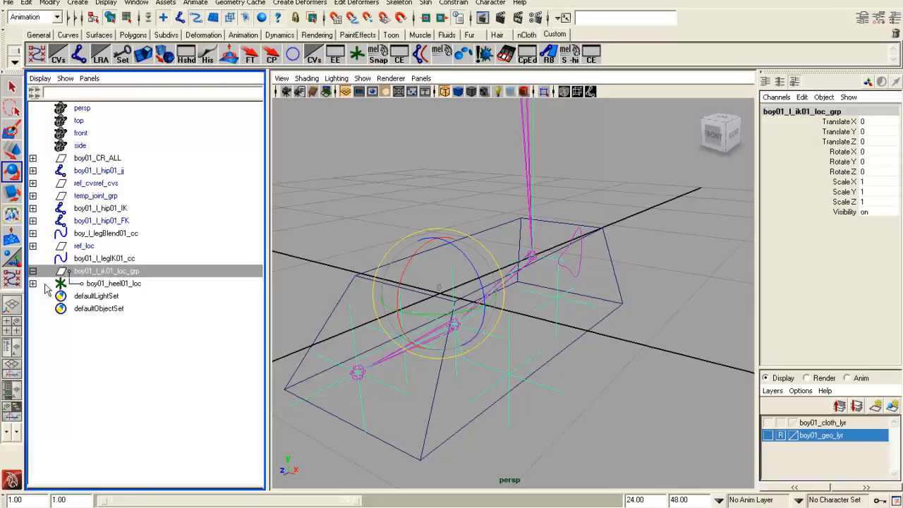
# Expand the whole locator hierarchy and rename the heel locator as boy01_l_heel01_loc
pyautogui.keyDown('shift'); pyautogui.click(33, 283); pyautogui.keyUp('shift')
pyautogui.click(119, 285)
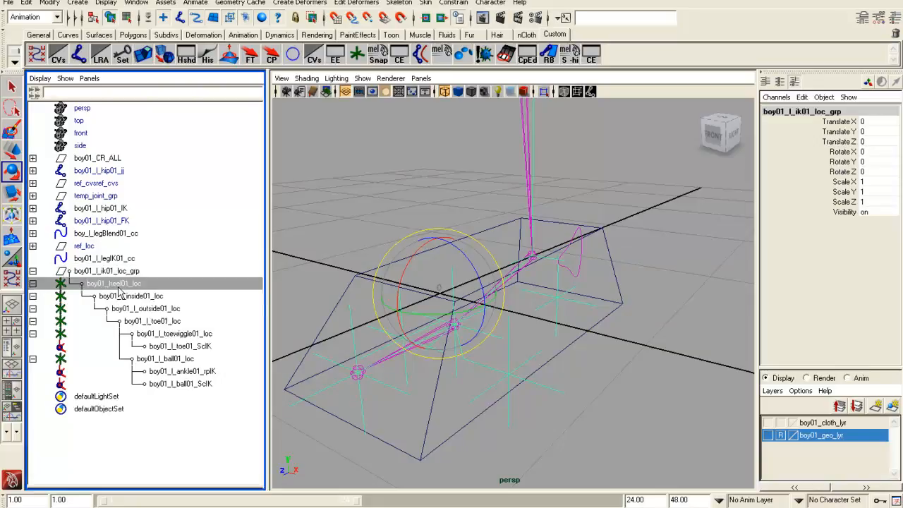
pyautogui.doubleClick(86, 285)
pyautogui.write('L_')
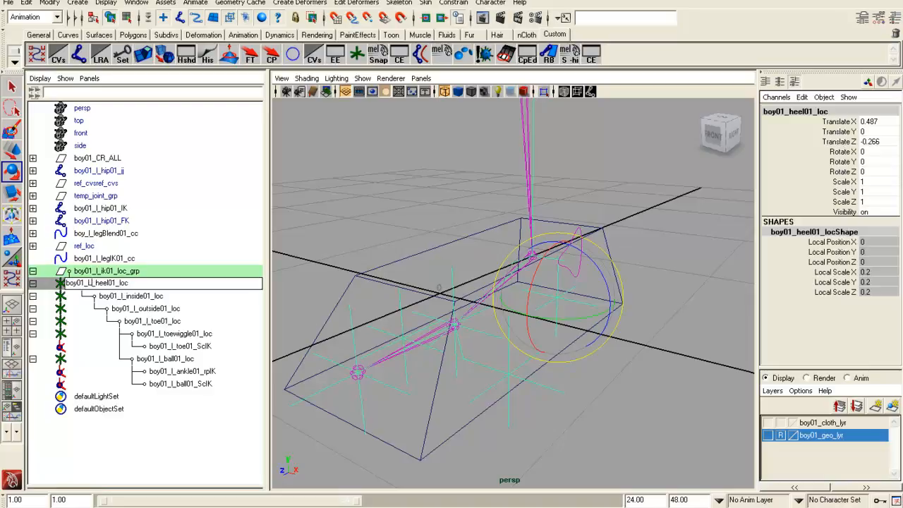
pyautogui.press('Return')
pyautogui.doubleClick(112, 285)
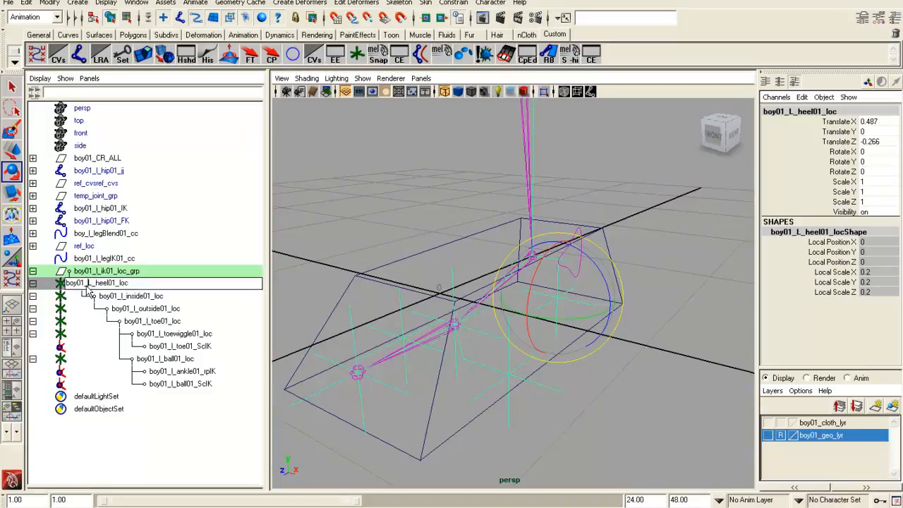
pyautogui.press('Return')
# Test-move boy01_l_ik01_loc_grp upward to check how the leg follows, undo the move and deselect the group
pyautogui.moveTo(144, 269); pyautogui.dragTo(142, 264)
pyautogui.click(140, 272)
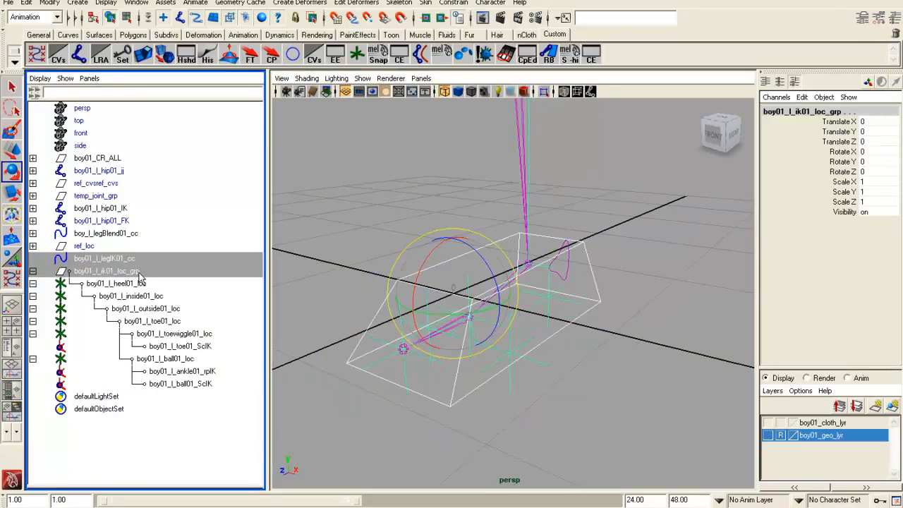
pyautogui.keyDown('alt'); pyautogui.moveTo(486, 317); pyautogui.dragTo(343, 146); pyautogui.keyUp('alt')
pyautogui.press('w')
pyautogui.hotkey('ctrl', 'z')
pyautogui.hotkey('ctrl', 'z')
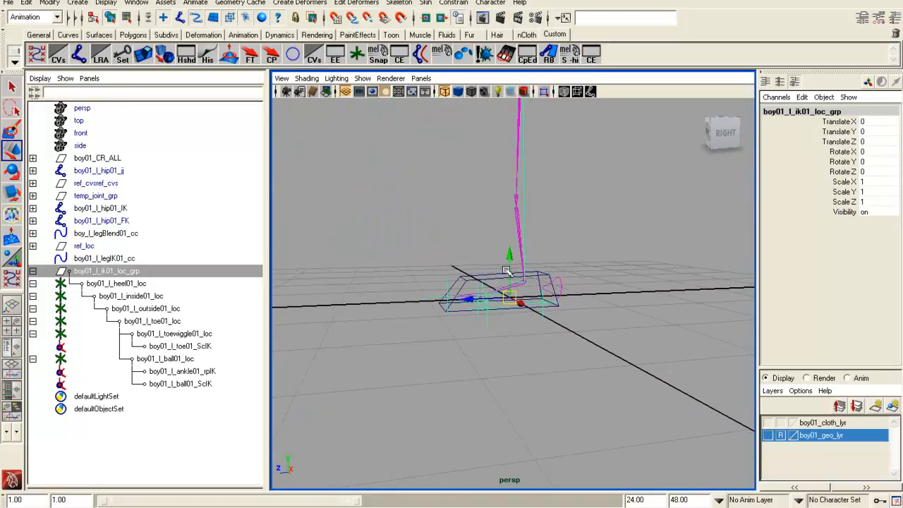
pyautogui.moveTo(503, 258); pyautogui.dragTo(541, 181)
pyautogui.hotkey('ctrl', 'z')
pyautogui.keyDown('alt'); pyautogui.moveTo(533, 326); pyautogui.dragTo(505, 263); pyautogui.keyUp('alt')
pyautogui.click(630, 277)
pyautogui.keyDown('alt'); pyautogui.moveTo(630, 277); pyautogui.dragTo(458, 282); pyautogui.keyUp('alt')
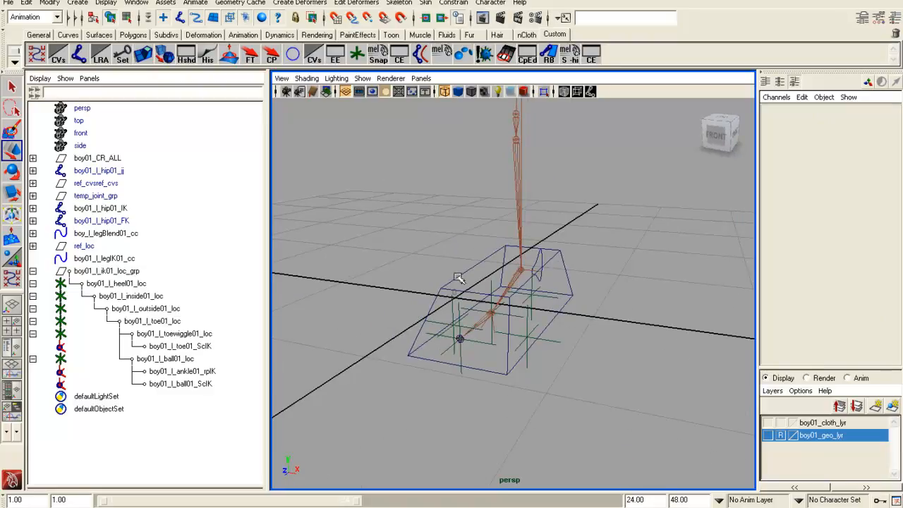
# Parent-constrain boy01_l_ik01_loc_grp to the boy01_l_legIK01_cc control curve with the offset maintained
pyautogui.click(458, 278)
pyautogui.press('f')
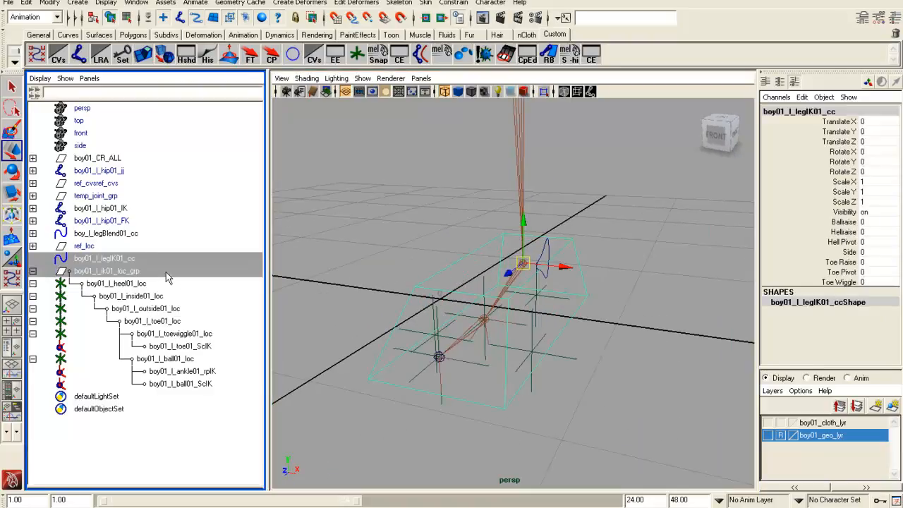
pyautogui.keyDown('ctrl'); pyautogui.click(168, 274); pyautogui.keyUp('ctrl')
pyautogui.click(450, 3)
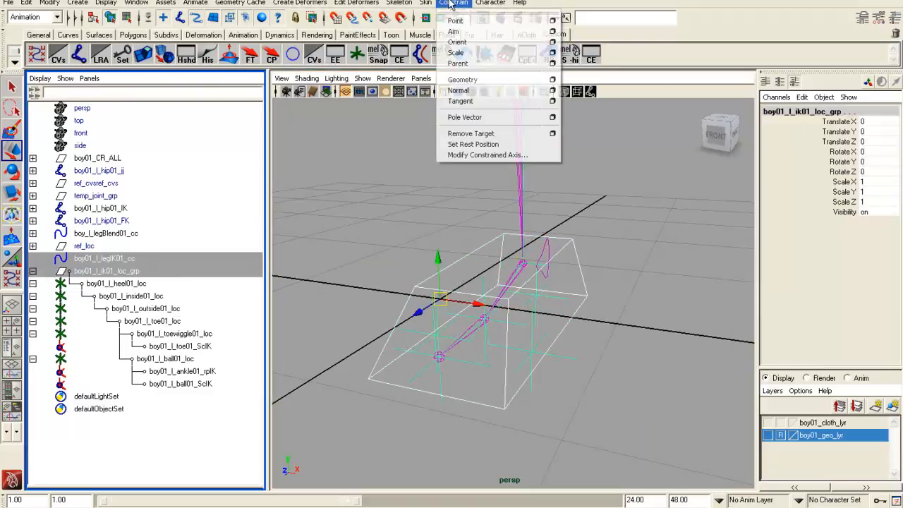
pyautogui.click(552, 63)
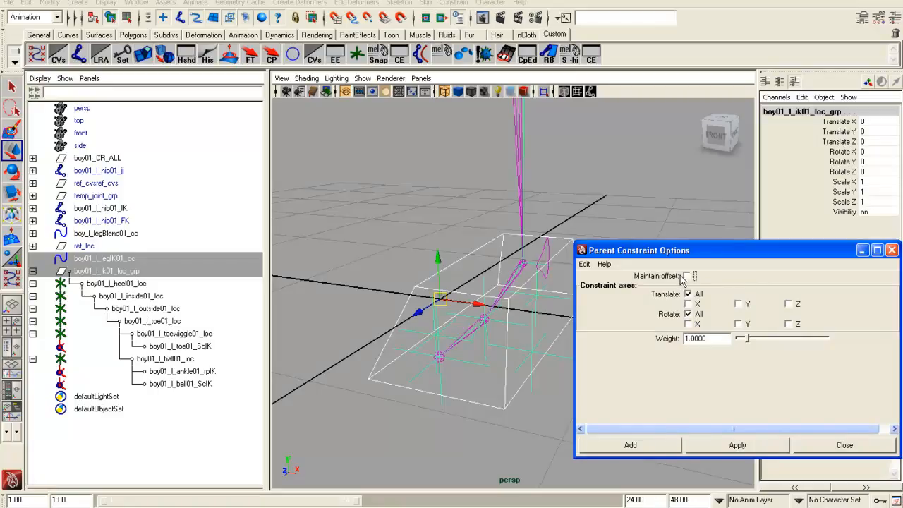
pyautogui.click(645, 443)
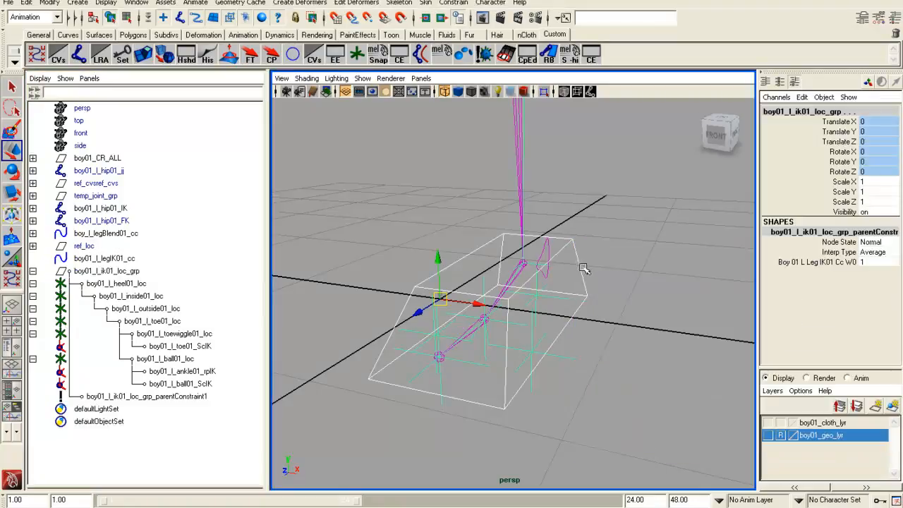
# Test rotating and moving boy01_l_legIK01_cc to check the constrained foot, undoing each change
pyautogui.click(585, 271)
pyautogui.press('e')
pyautogui.keyDown('alt'); pyautogui.moveTo(570, 264); pyautogui.dragTo(536, 321); pyautogui.keyUp('alt')
pyautogui.hotkey('ctrl', 'z')
pyautogui.press('w')
pyautogui.hotkey('ctrl', 'z')
pyautogui.keyDown('alt'); pyautogui.moveTo(535, 319); pyautogui.dragTo(541, 365, button='middle'); pyautogui.keyUp('alt')
pyautogui.moveTo(526, 396); pyautogui.dragTo(406, 276)
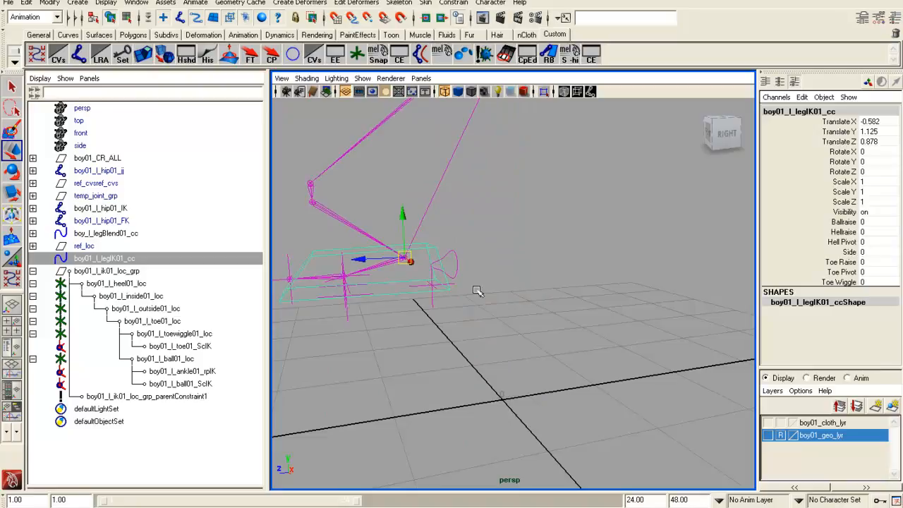
pyautogui.hotkey('ctrl', 'z')
pyautogui.scroll(-3, 478, 289)
pyautogui.keyDown('alt'); pyautogui.moveTo(456, 338); pyautogui.dragTo(520, 340); pyautogui.keyUp('alt')
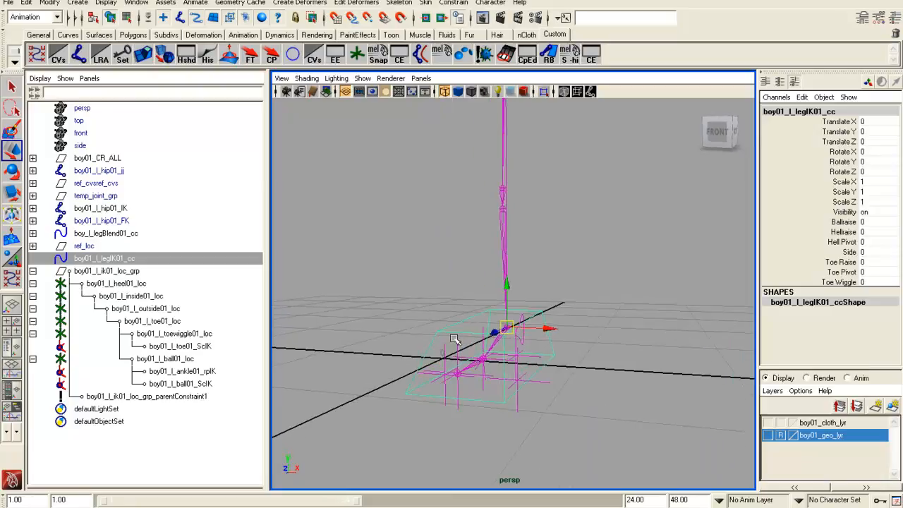
pyautogui.click(137, 274)
pyautogui.click(139, 284)
pyautogui.keyDown('alt'); pyautogui.moveTo(591, 343); pyautogui.dragTo(576, 345); pyautogui.keyUp('alt')
pyautogui.scroll(2, 572, 344)
pyautogui.scroll(2, 572, 344)
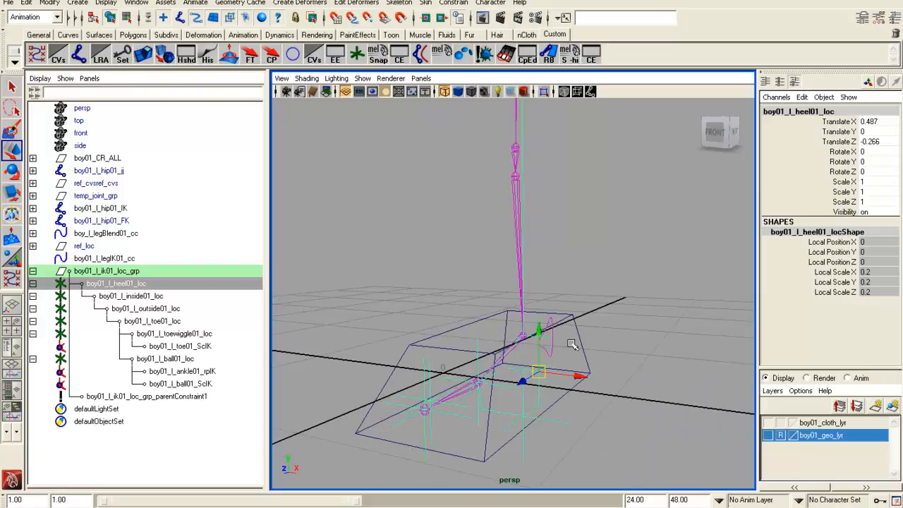
pyautogui.click(124, 58)
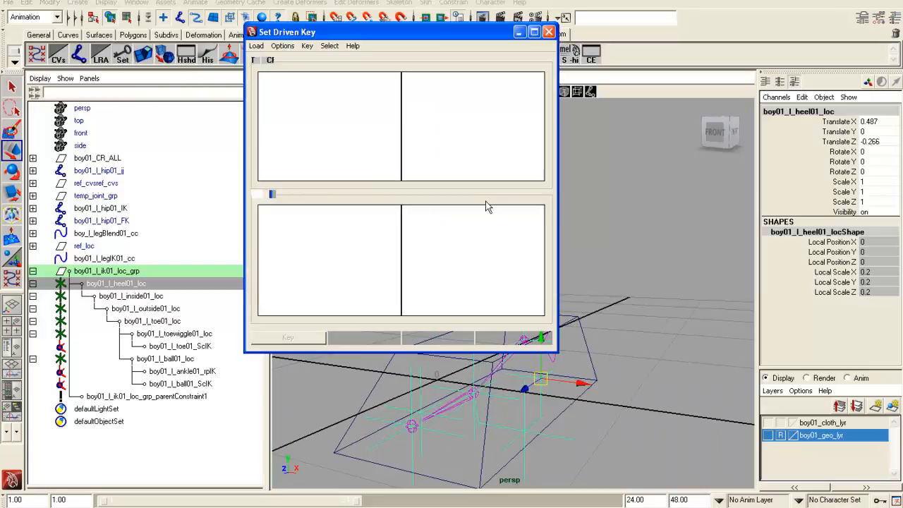
pyautogui.click(590, 356)
pyautogui.click(460, 339)
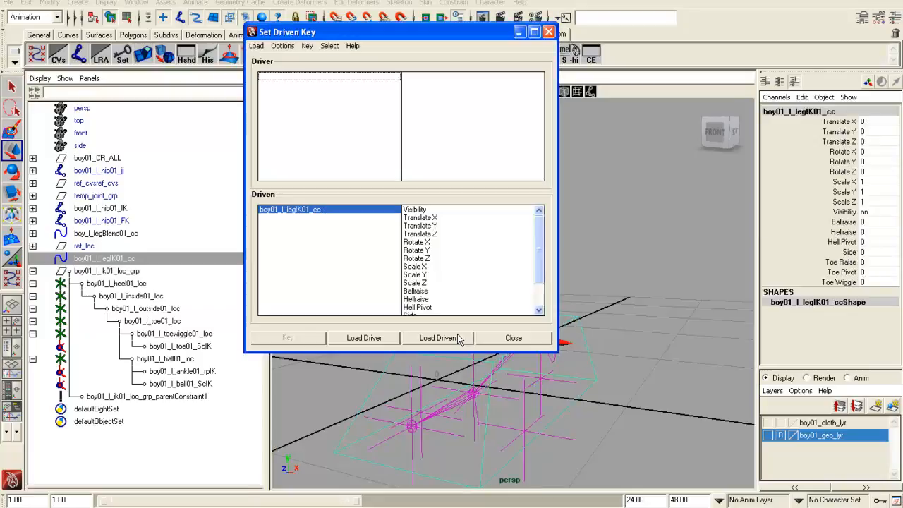
pyautogui.click(395, 338)
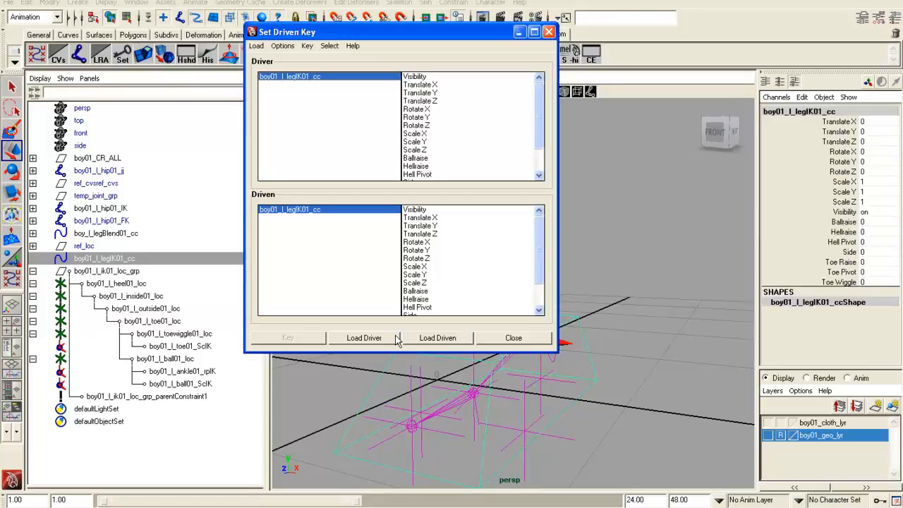
pyautogui.click(109, 284)
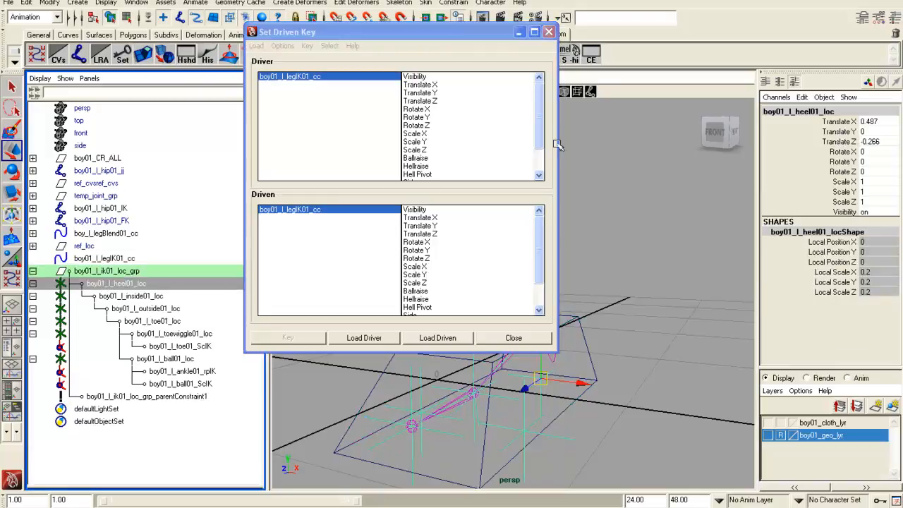
pyautogui.click(548, 32)
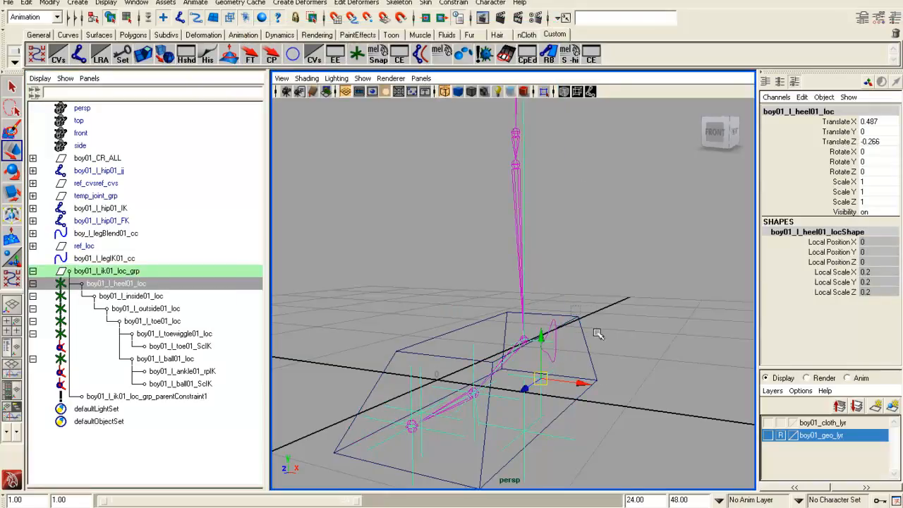
# Lock and hide the scale and visibility channels of boy01_l_legIK01_cc
pyautogui.click(540, 313)
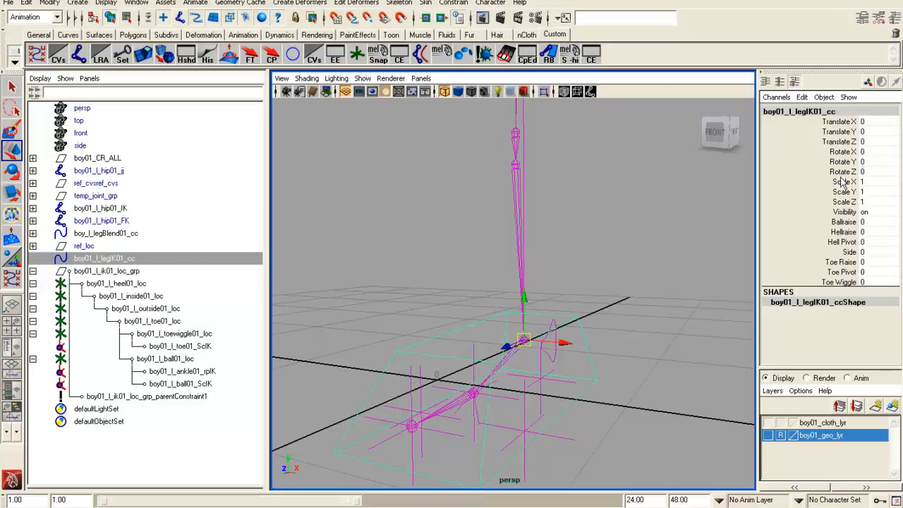
pyautogui.moveTo(843, 182); pyautogui.dragTo(844, 211)
pyautogui.rightClick(846, 209)
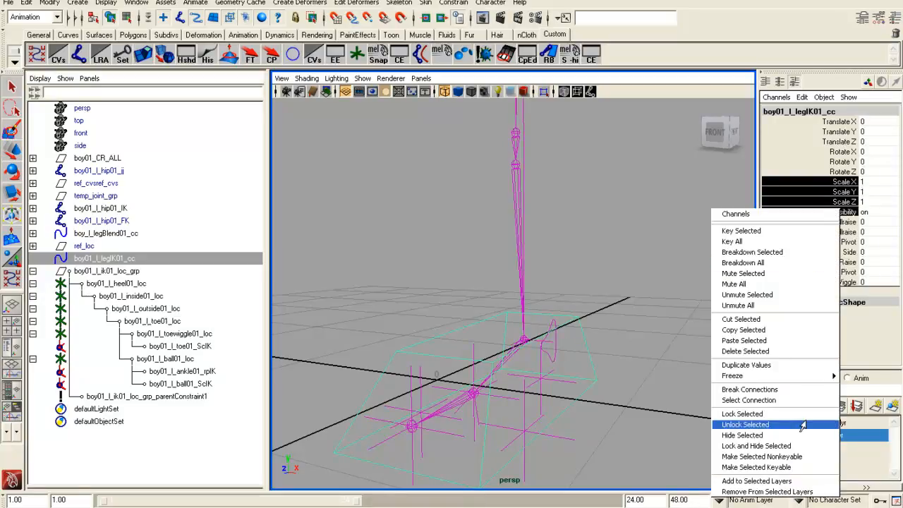
pyautogui.click(801, 451)
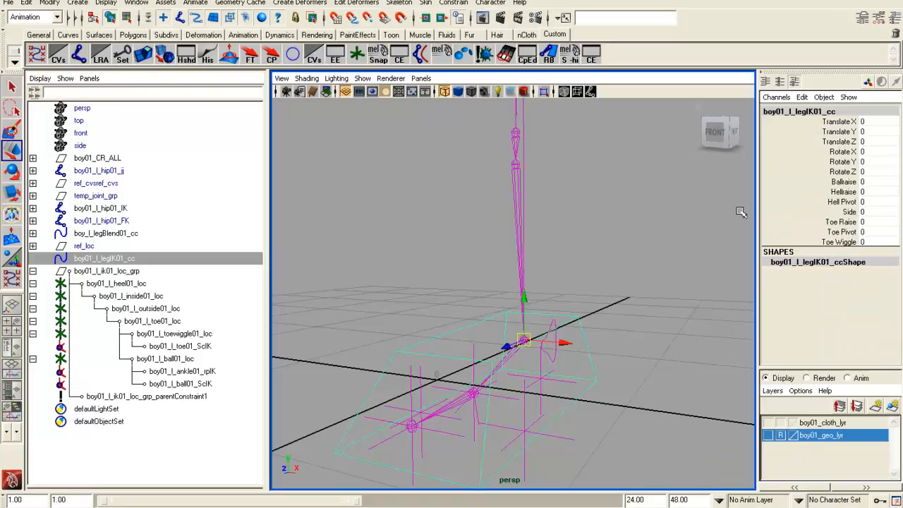
# Set up a driven key with boy01_l_legIK01_cc as the driver and boy01_l_heel01_loc as the driven object
pyautogui.moveTo(605, 318)
pyautogui.keyDown('alt'); pyautogui.mouseDown()
pyautogui.moveTo(620, 262)
pyautogui.moveTo(605, 305)
pyautogui.mouseUp(); pyautogui.keyUp('alt')
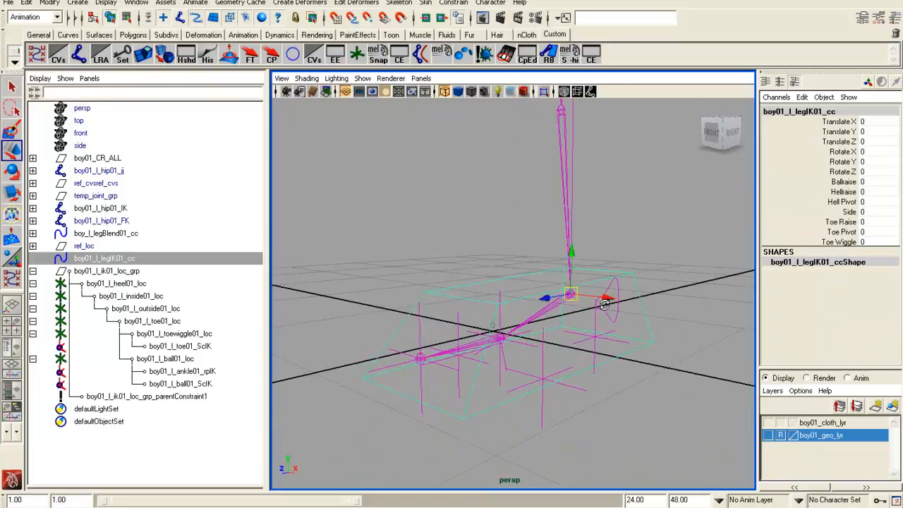
pyautogui.click(624, 232)
pyautogui.click(520, 275)
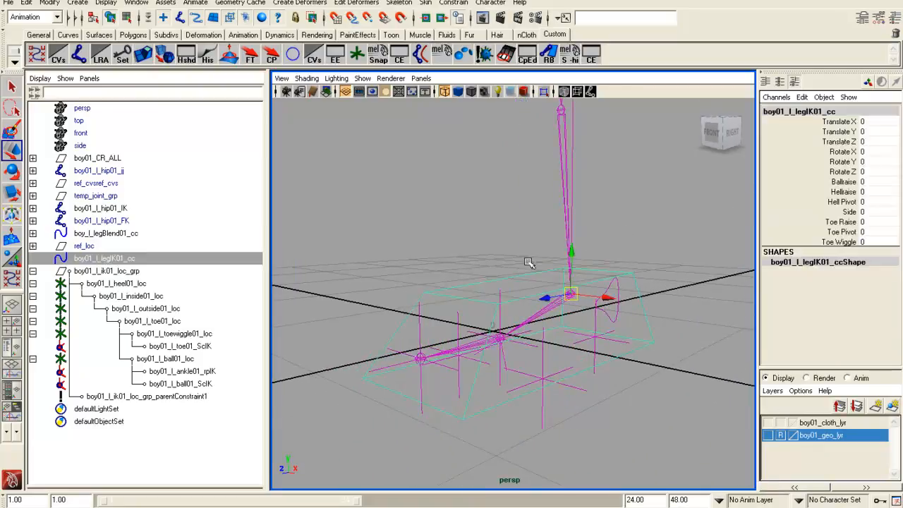
pyautogui.click(839, 181)
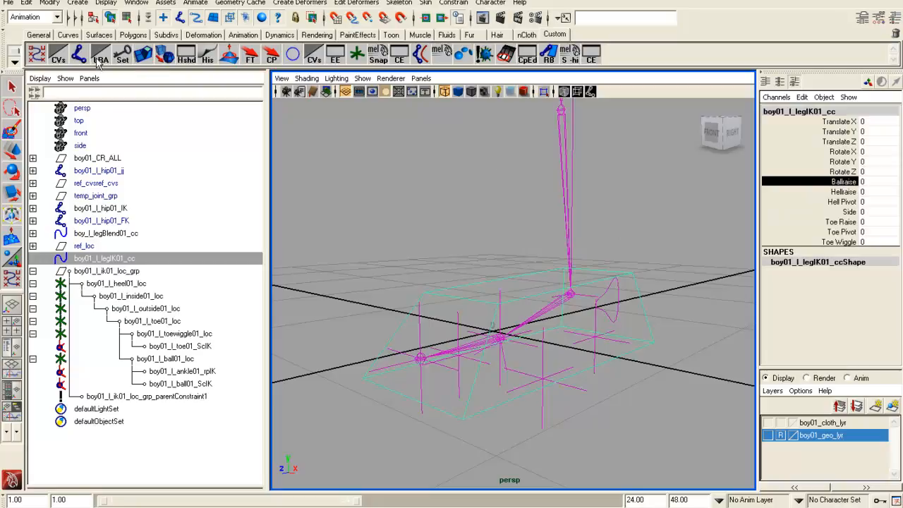
pyautogui.click(118, 56)
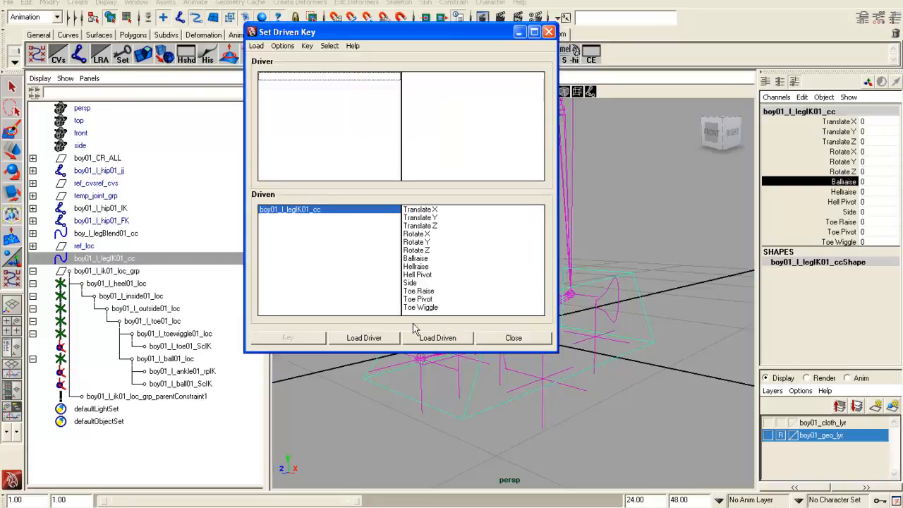
pyautogui.click(364, 338)
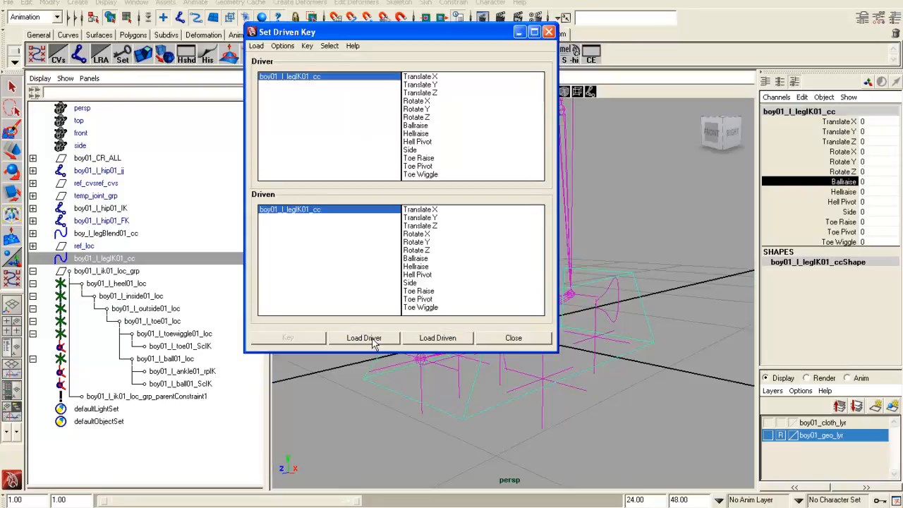
pyautogui.click(126, 283)
pyautogui.click(437, 338)
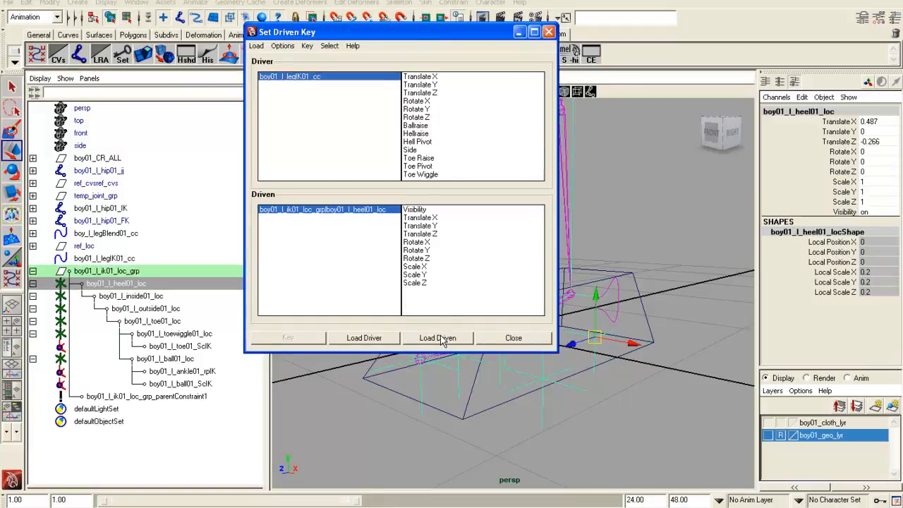
# Test the heel locator's Rotate X channel in the viewport and undo the rotation
pyautogui.moveTo(437, 41); pyautogui.dragTo(263, 0)
pyautogui.click(841, 151)
pyautogui.moveTo(734, 263); pyautogui.dragTo(657, 263, button='middle')
pyautogui.hotkey('ctrl', 'z')
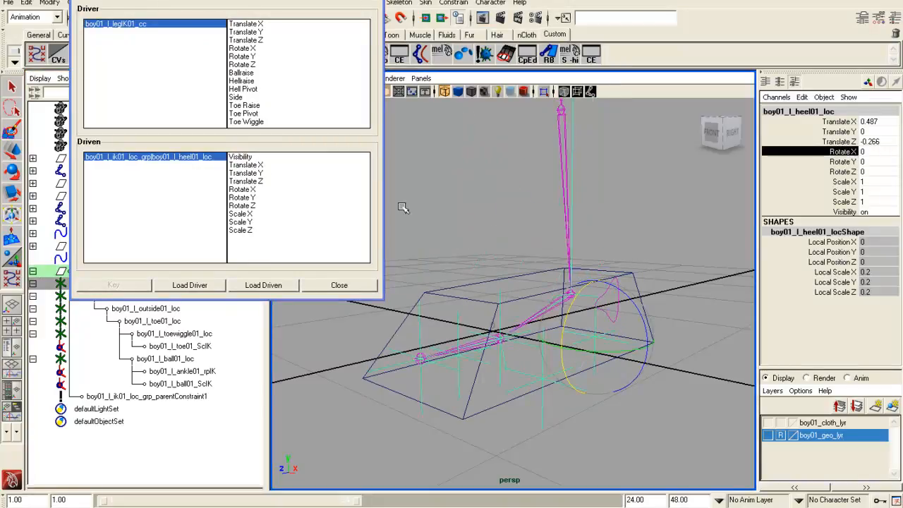
# Key the heel locator's Rotate X against the Hellraise attribute of boy01_l_legIK01_cc, with both values at 0
pyautogui.click(248, 80)
pyautogui.click(249, 74)
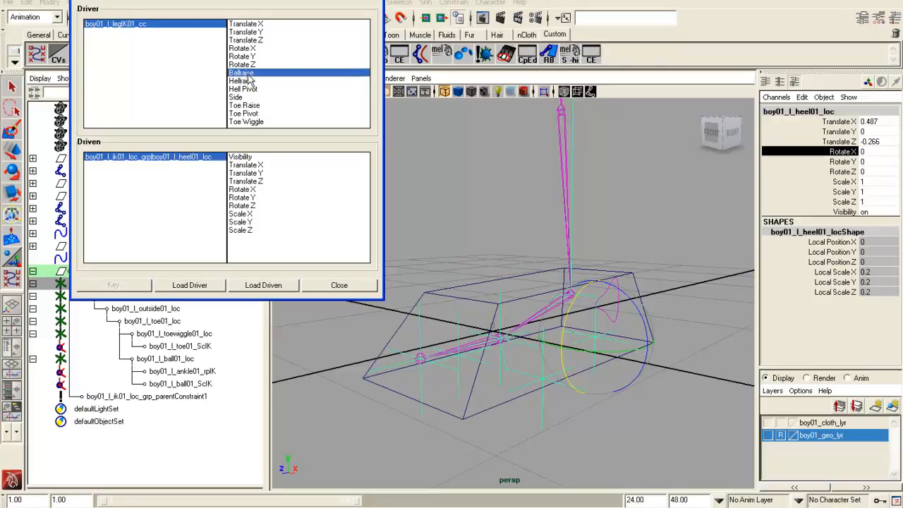
pyautogui.moveTo(245, 2); pyautogui.dragTo(315, 2)
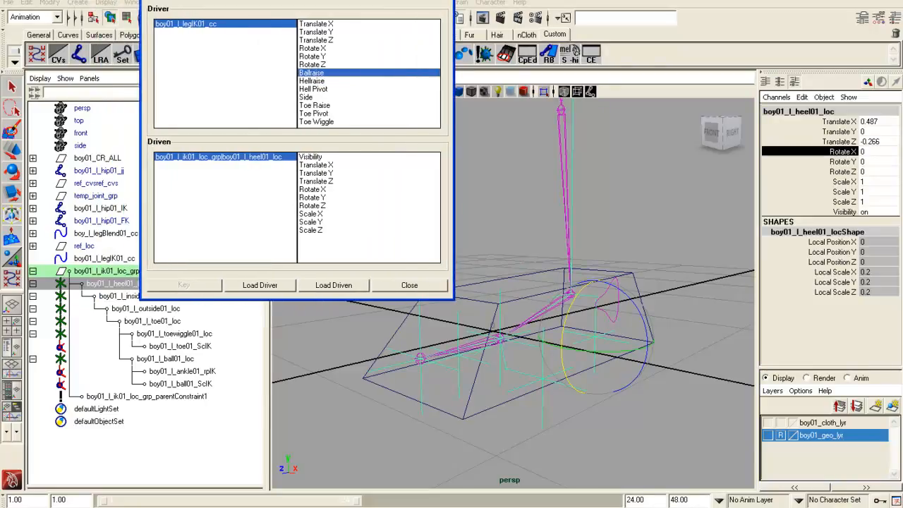
pyautogui.click(305, 82)
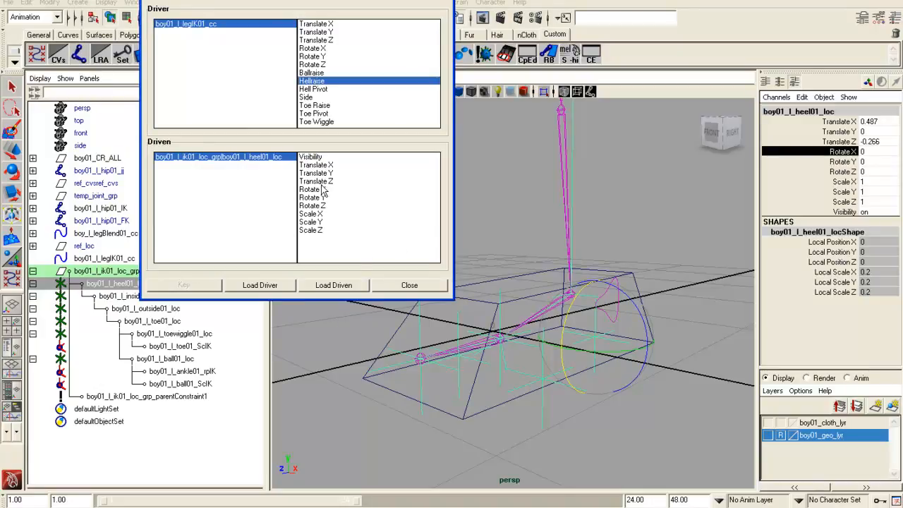
pyautogui.click(212, 24)
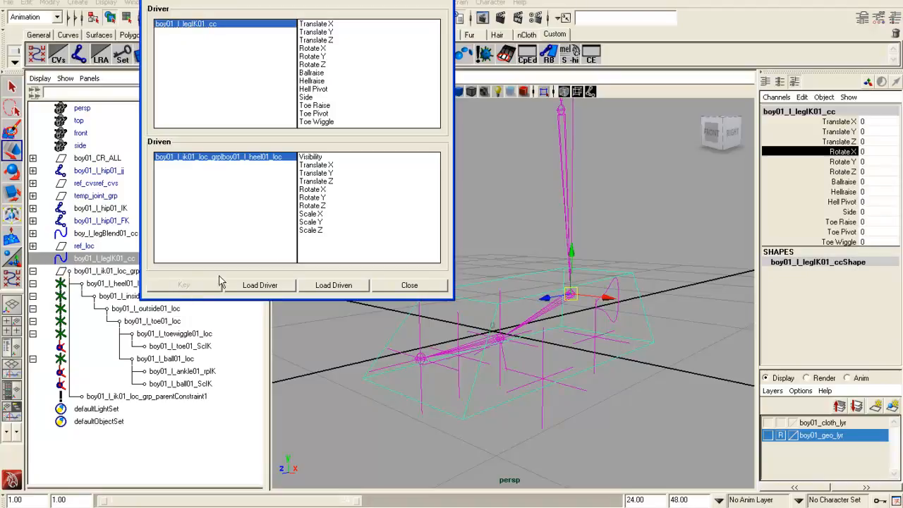
pyautogui.click(233, 0)
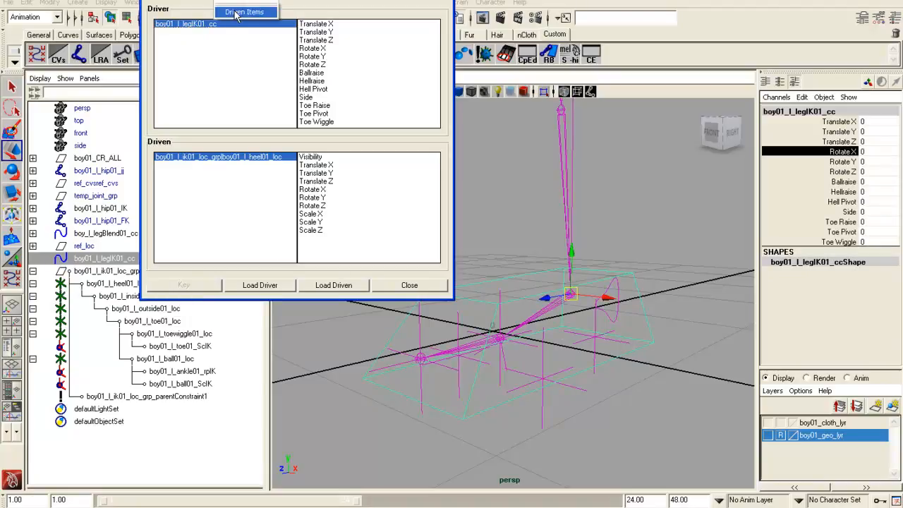
pyautogui.click(235, 11)
pyautogui.click(314, 190)
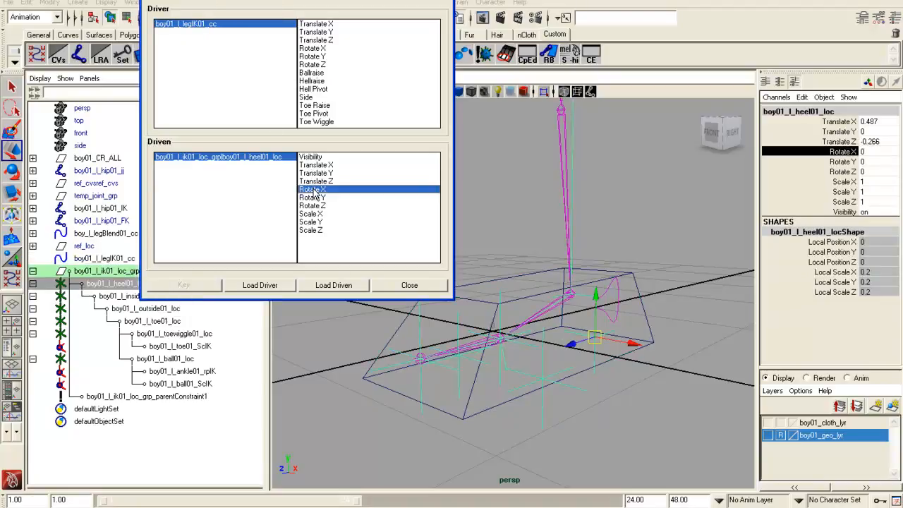
pyautogui.click(313, 80)
pyautogui.click(197, 290)
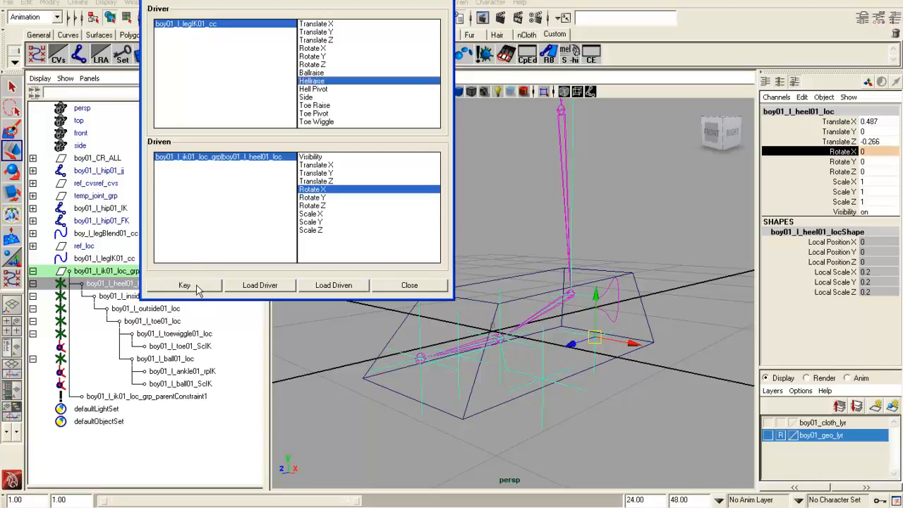
# Set the Hellraise attribute of boy01_l_legIK01_cc to 100
pyautogui.click(203, 24)
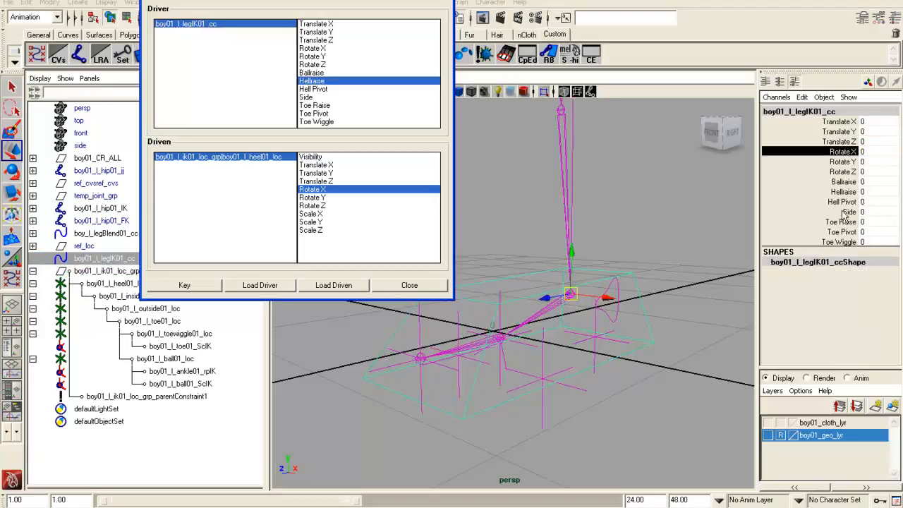
pyautogui.click(880, 151)
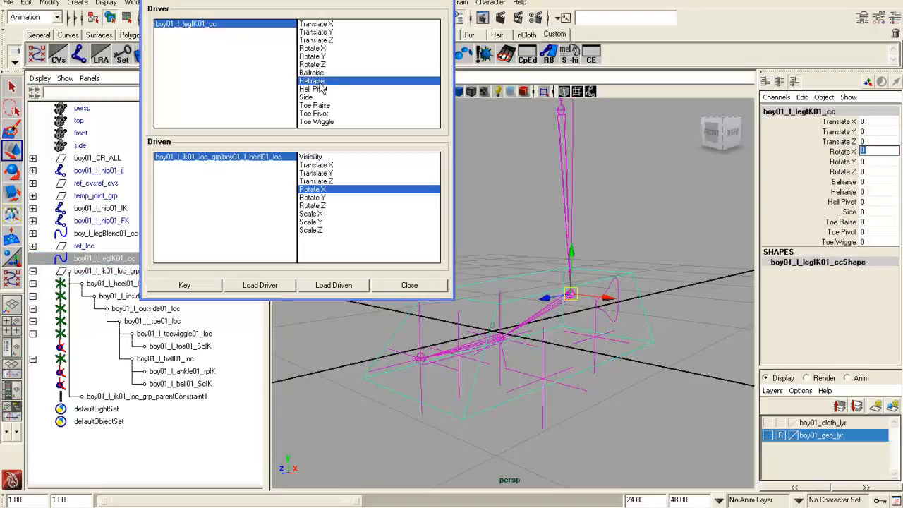
pyautogui.click(874, 192)
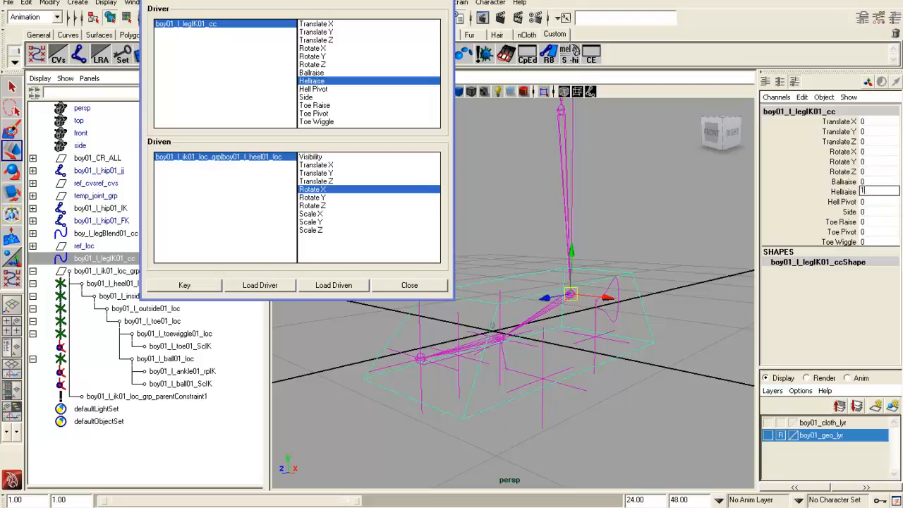
pyautogui.press('Return')
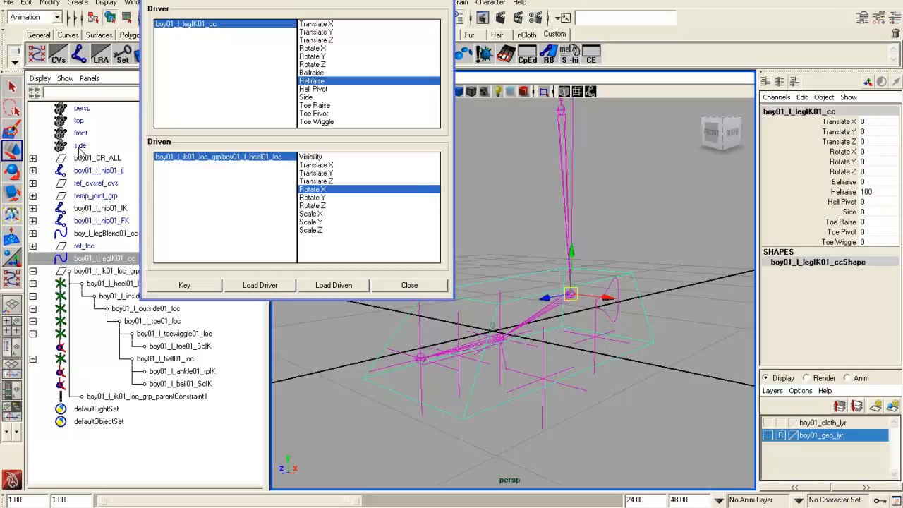
# Set the heel locator's Rotate X to -75 and key it against Hellraise
pyautogui.click(222, 2)
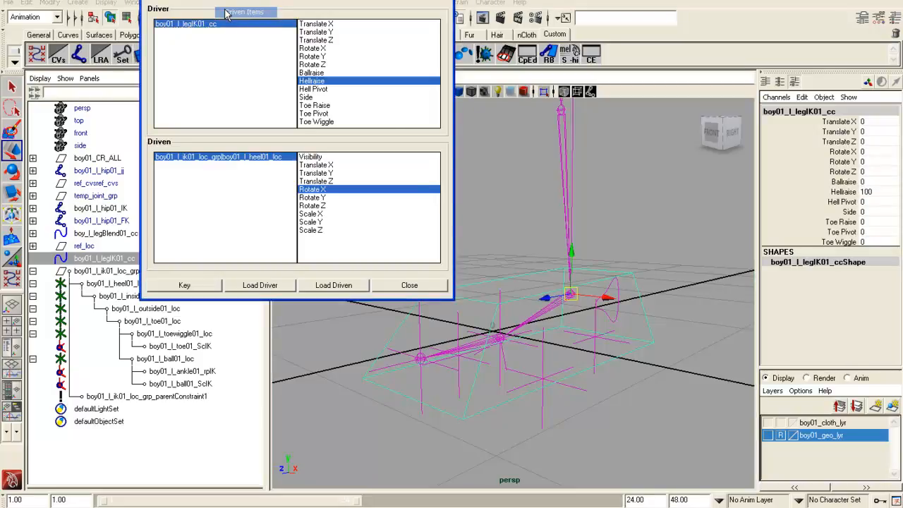
pyautogui.click(228, 13)
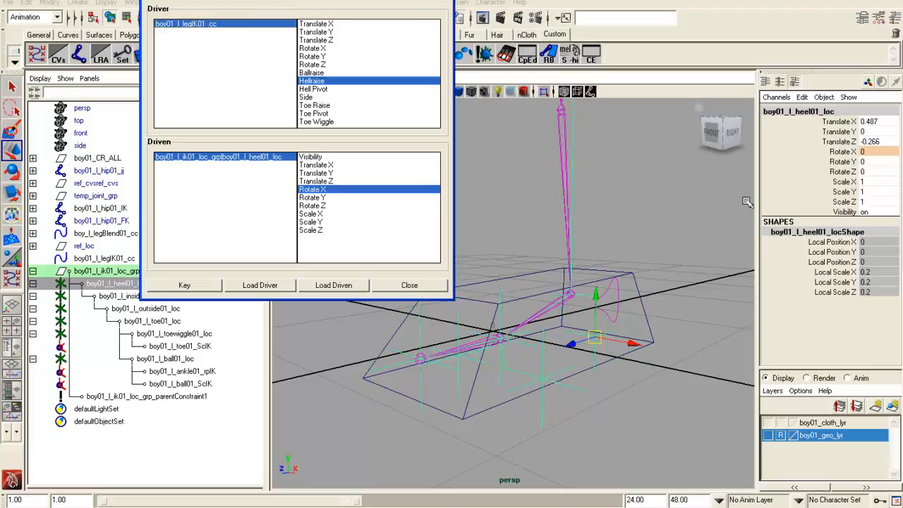
pyautogui.click(840, 152)
pyautogui.moveTo(585, 275); pyautogui.dragTo(671, 262, button='middle')
pyautogui.click(882, 151)
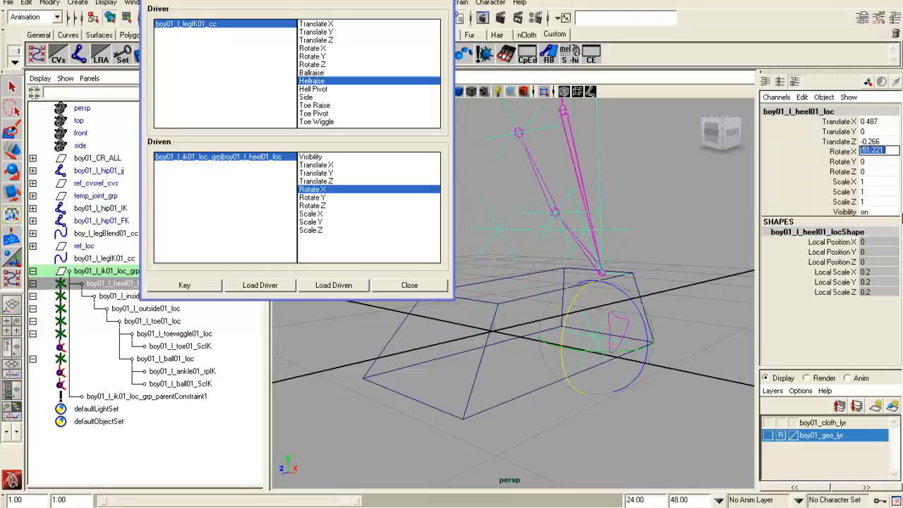
pyautogui.write('75')
pyautogui.press('Return')
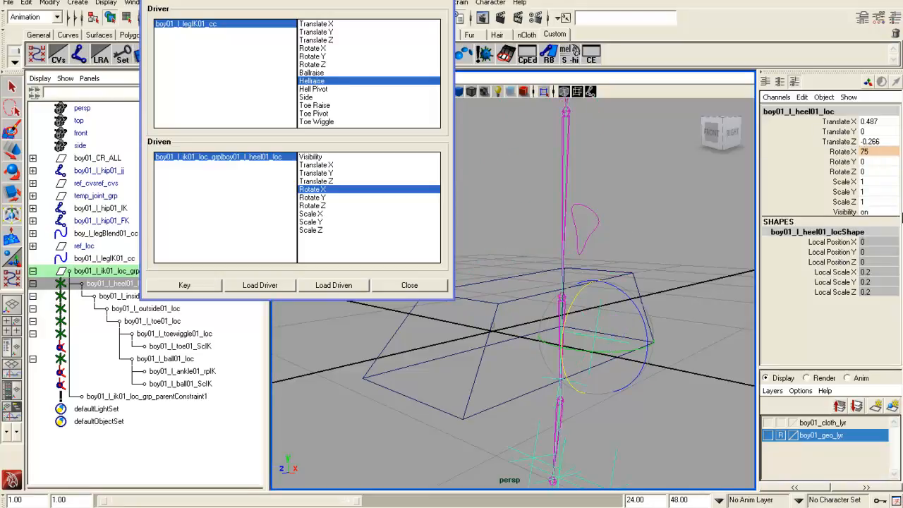
pyautogui.click(881, 151)
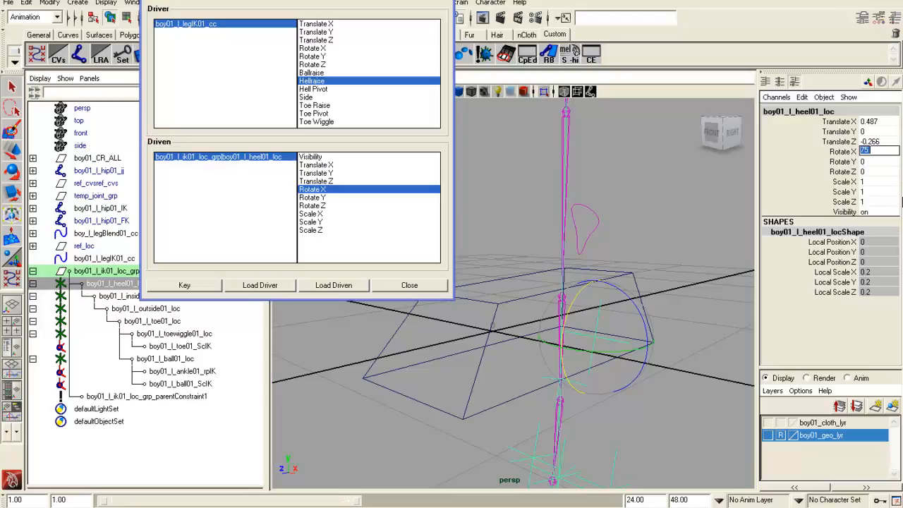
pyautogui.write('-75')
pyautogui.press('Return')
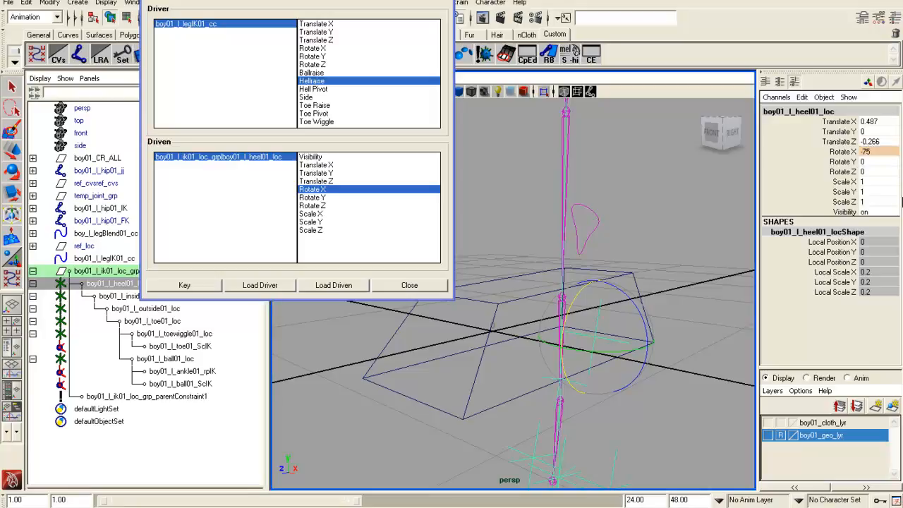
pyautogui.keyDown('alt'); pyautogui.moveTo(495, 302); pyautogui.dragTo(561, 288); pyautogui.keyUp('alt')
pyautogui.click(187, 285)
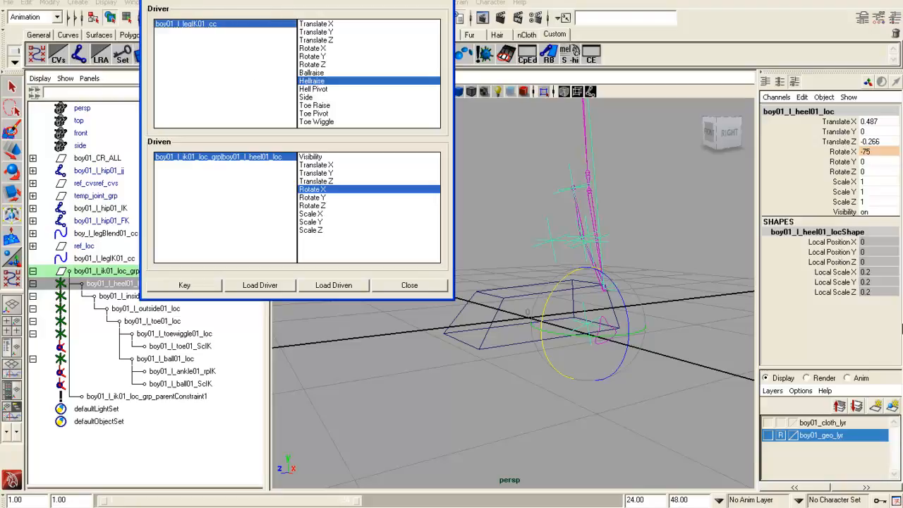
# Reset Hellraise on boy01_l_legIK01_cc to 0 and test its effect on the heel in the viewport
pyautogui.click(225, 27)
pyautogui.click(879, 192)
pyautogui.write('0')
pyautogui.press('Return')
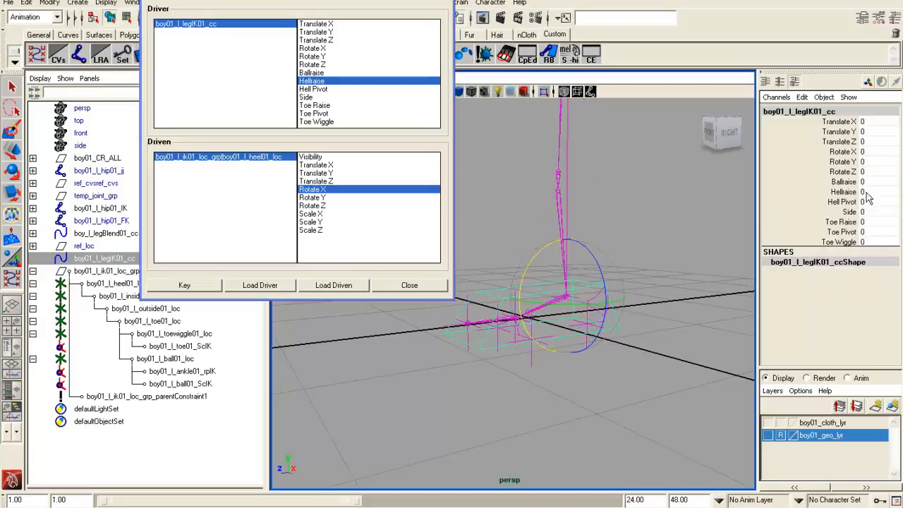
pyautogui.click(855, 192)
pyautogui.moveTo(633, 261); pyautogui.dragTo(557, 241, button='middle')
# Choose Hell Pivot as the driver attribute and test the heel locator's Rotate Y, undoing the rotation
pyautogui.click(323, 83)
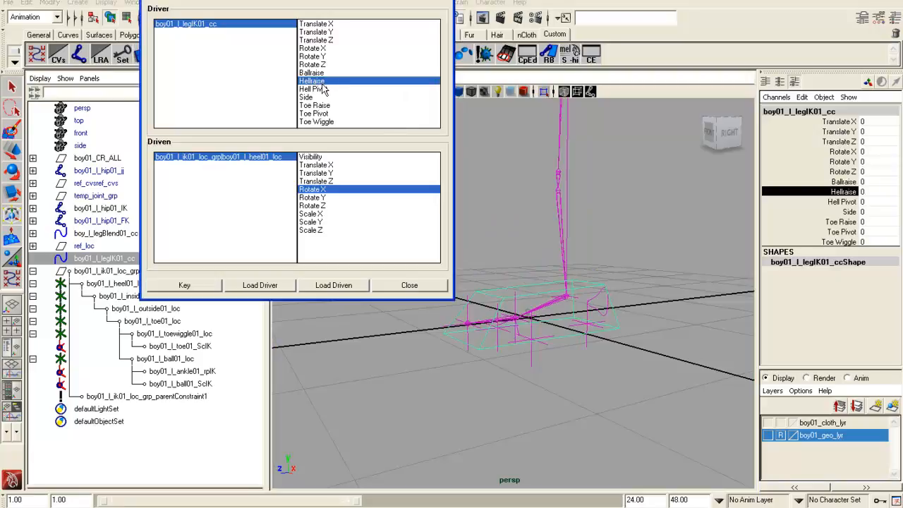
pyautogui.click(322, 89)
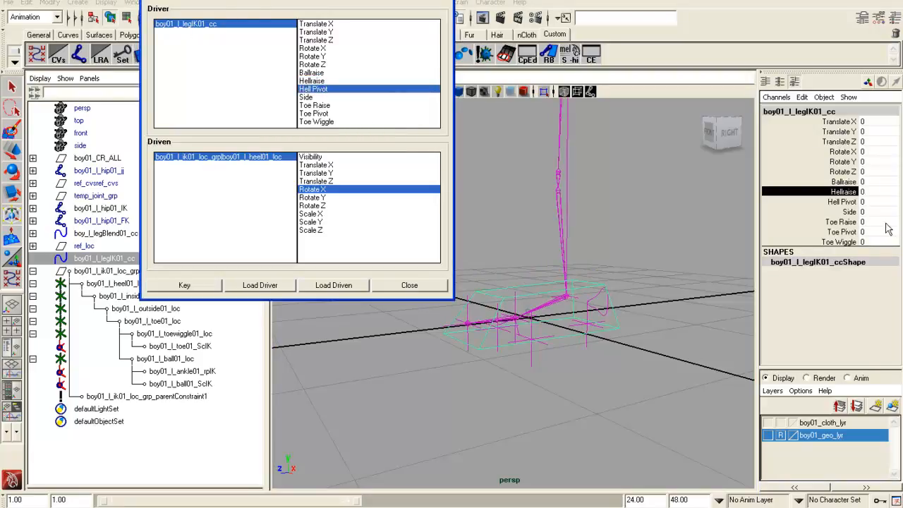
pyautogui.click(229, 1)
pyautogui.click(230, 11)
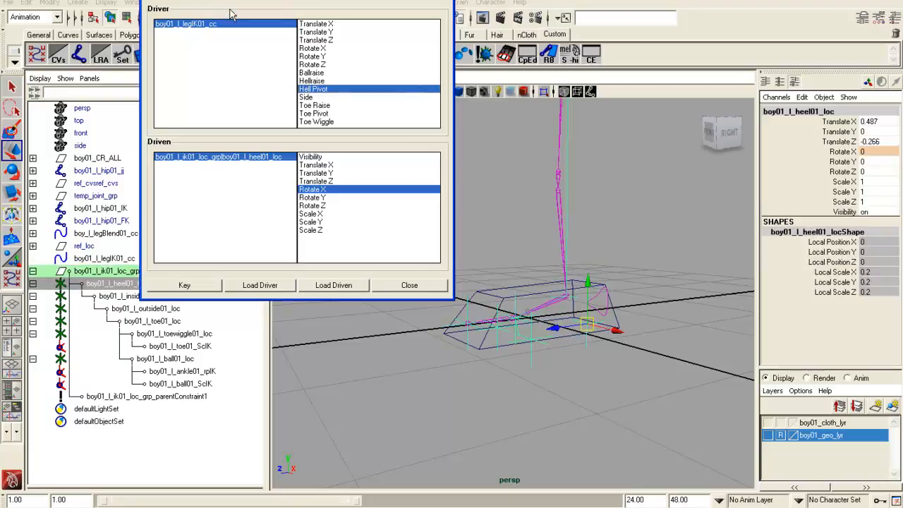
pyautogui.click(837, 163)
pyautogui.moveTo(679, 189); pyautogui.dragTo(539, 189, button='middle')
pyautogui.hotkey('ctrl', 'z')
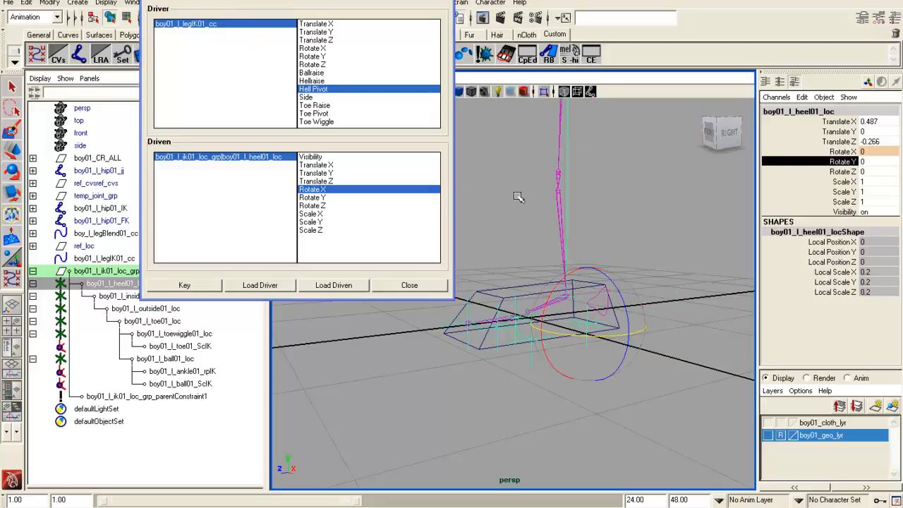
pyautogui.click(209, 285)
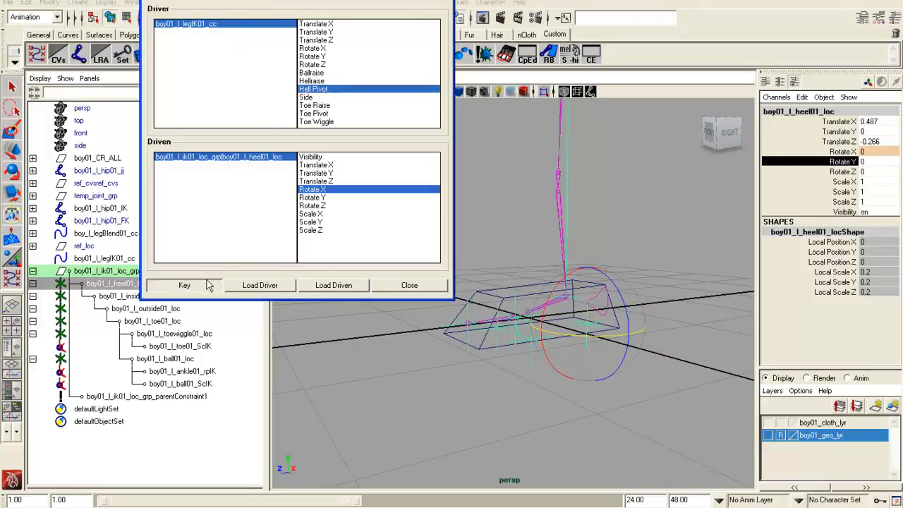
pyautogui.middleClick(605, 238)
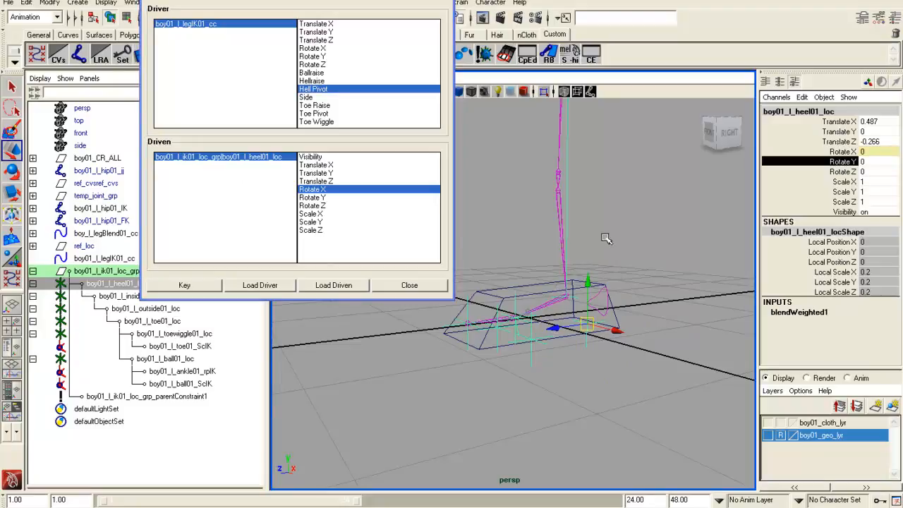
pyautogui.hotkey('ctrl', 'z')
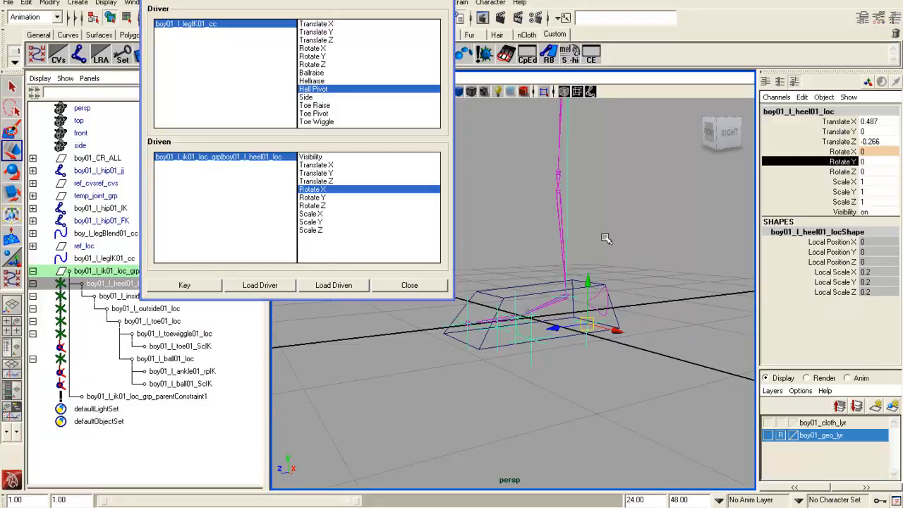
# Key the heel locator's Rotate Y against Hell Pivot with both at 0, and set Hell Pivot to 100
pyautogui.click(323, 200)
pyautogui.click(199, 288)
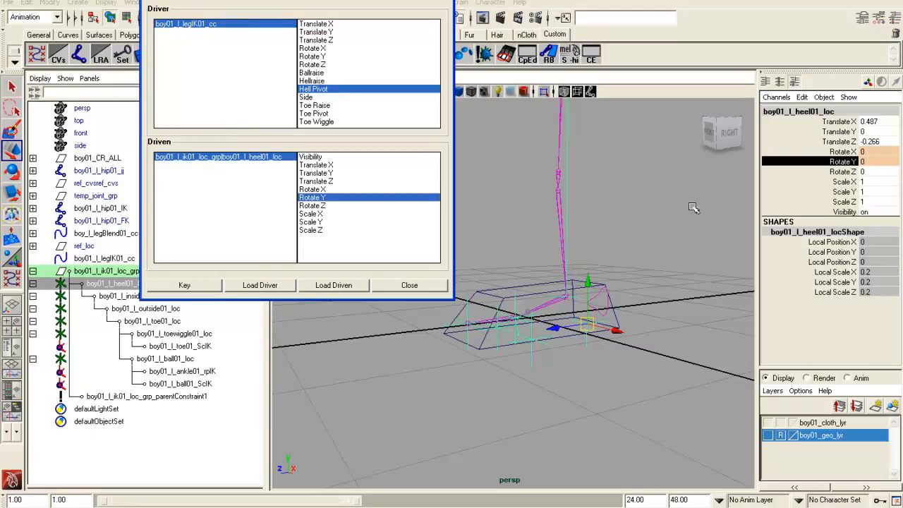
pyautogui.click(185, 25)
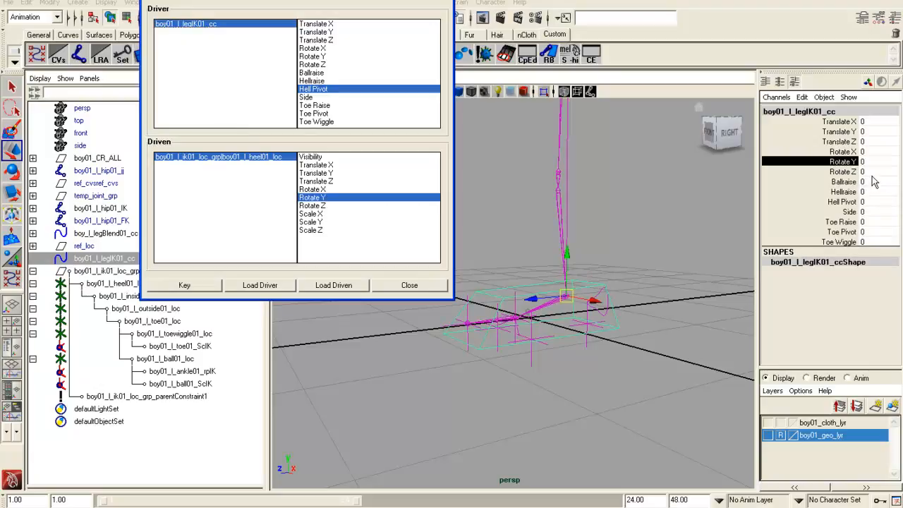
pyautogui.click(866, 202)
pyautogui.write('100')
pyautogui.press('Return')
# Set the heel locator's Rotate Y to 100 and key it against Hell Pivot
pyautogui.click(217, 0)
pyautogui.click(219, 12)
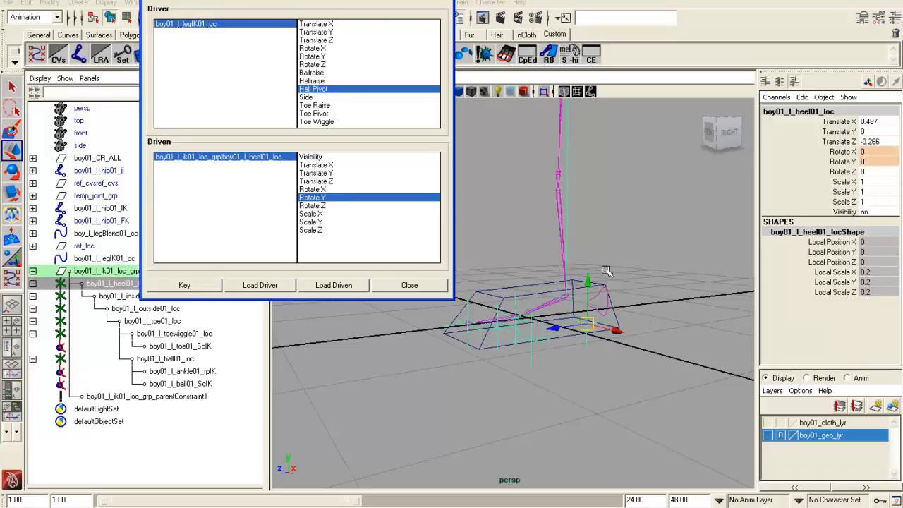
pyautogui.click(843, 161)
pyautogui.moveTo(451, 261)
pyautogui.mouseDown(button='middle')
pyautogui.moveTo(494, 261)
pyautogui.moveTo(459, 258)
pyautogui.moveTo(469, 262)
pyautogui.mouseUp(button='middle')
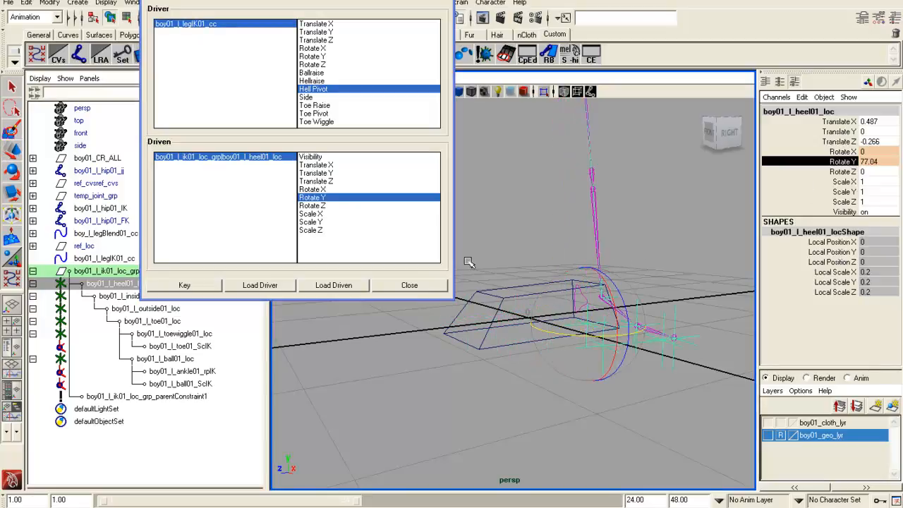
pyautogui.click(886, 162)
pyautogui.write('100')
pyautogui.press('Return')
pyautogui.keyDown('alt'); pyautogui.moveTo(670, 396); pyautogui.dragTo(615, 376); pyautogui.keyUp('alt')
pyautogui.click(175, 291)
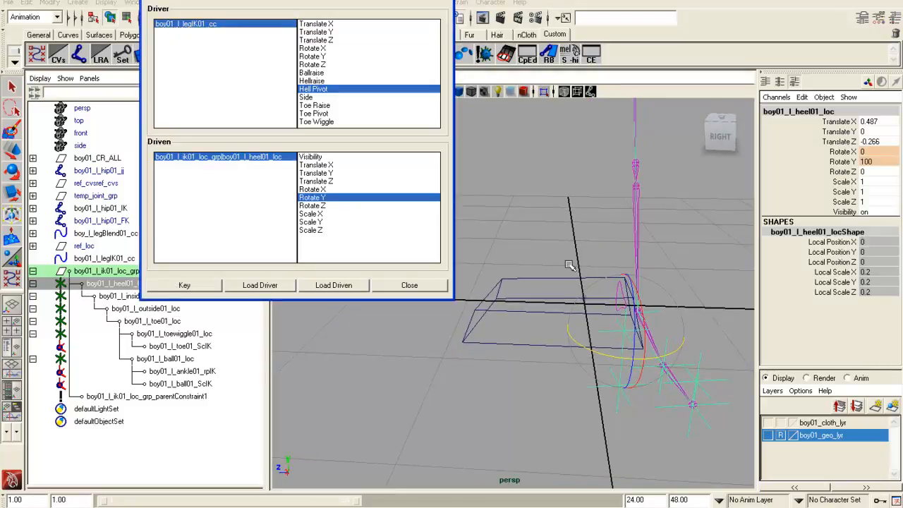
# Set the Hell Pivot attribute of boy01_l_legIK01_cc to -100
pyautogui.click(233, 3)
pyautogui.click(231, 12)
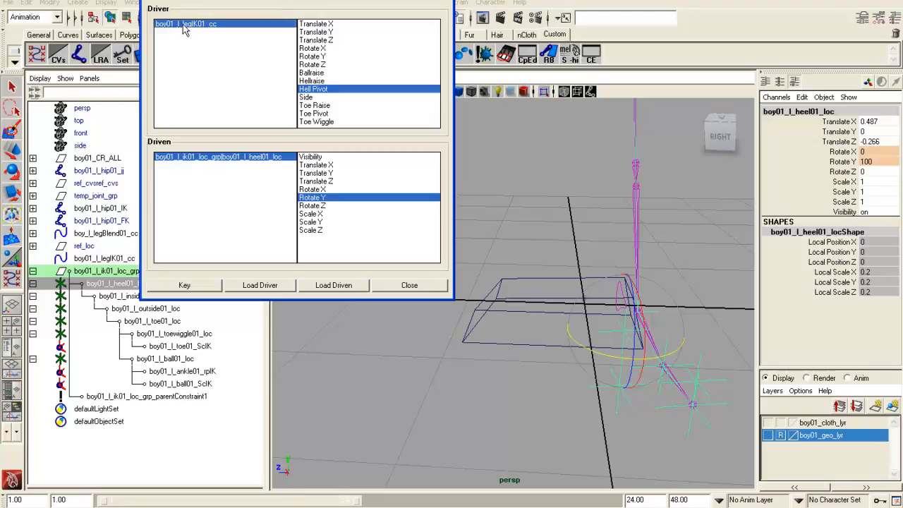
pyautogui.click(183, 25)
pyautogui.click(868, 201)
pyautogui.write('100')
pyautogui.press('Return')
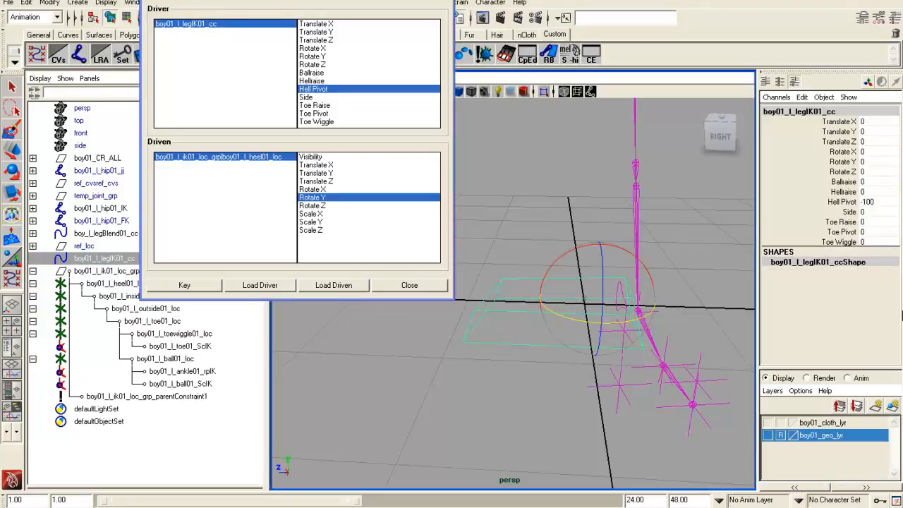
# Set the heel locator's Rotate Y to -100 and key it against Hell Pivot at -100
pyautogui.click(239, 3)
pyautogui.click(237, 10)
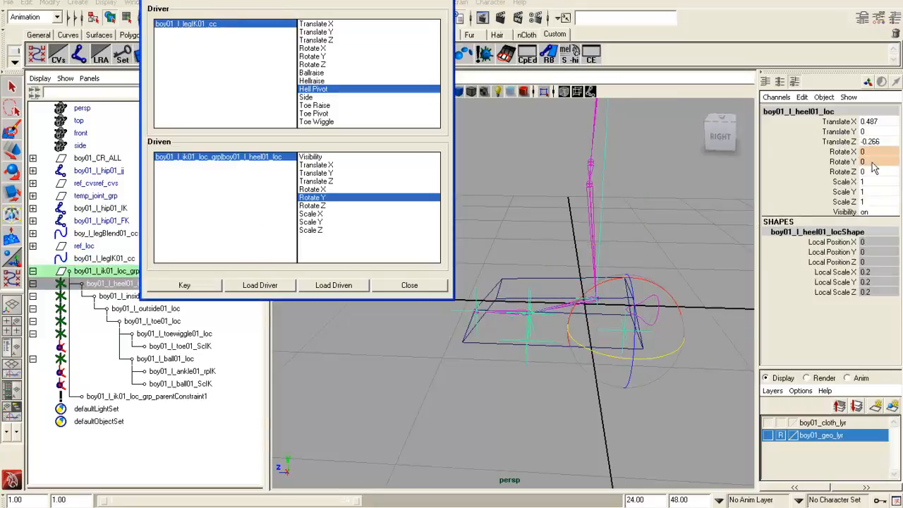
pyautogui.click(875, 161)
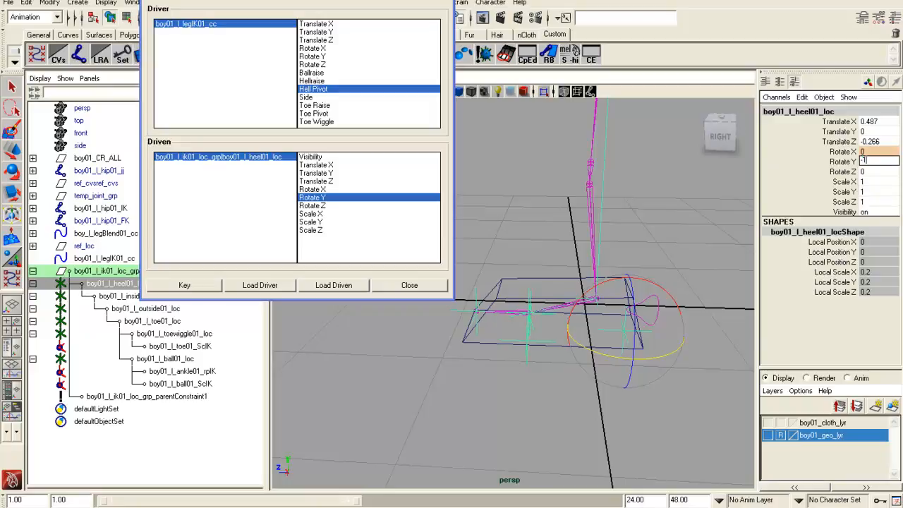
pyautogui.press('Return')
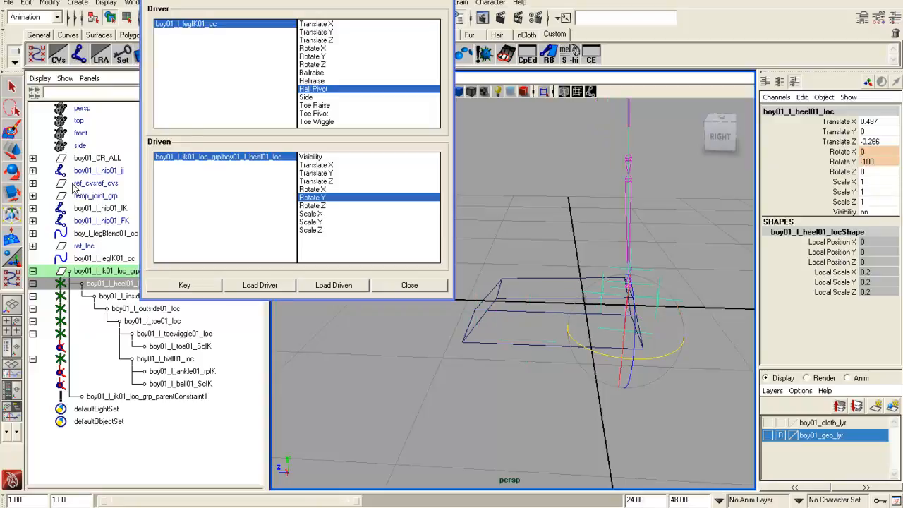
pyautogui.click(182, 279)
pyautogui.click(185, 286)
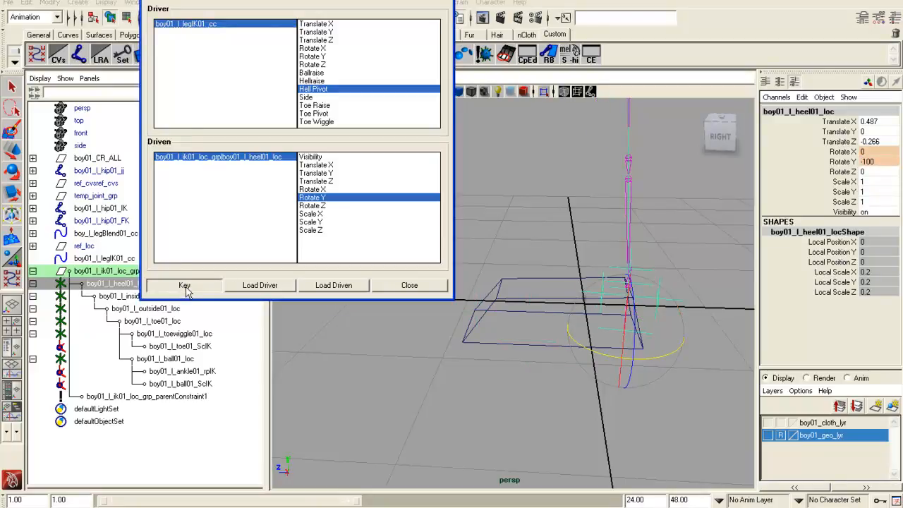
# Reset the Hell Pivot attribute of boy01_l_legIK01_cc to 0
pyautogui.click(314, 73)
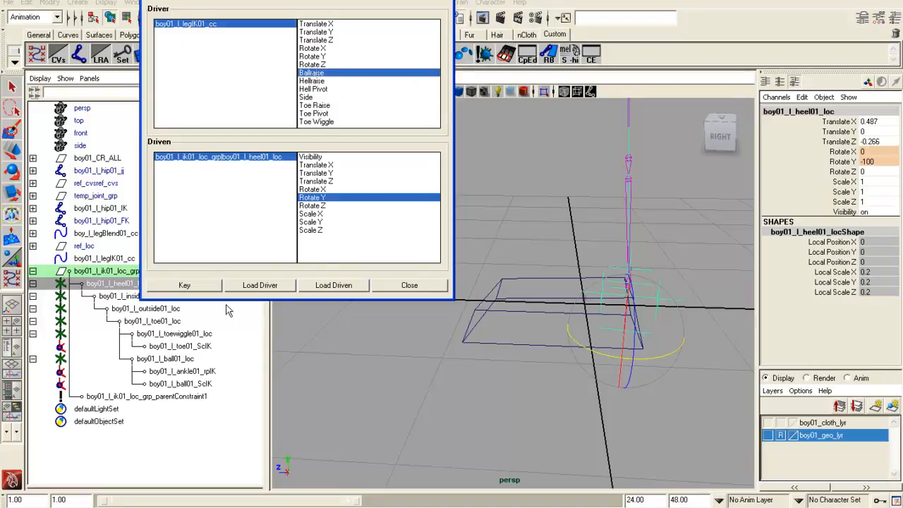
pyautogui.moveTo(296, 1); pyautogui.dragTo(333, 1)
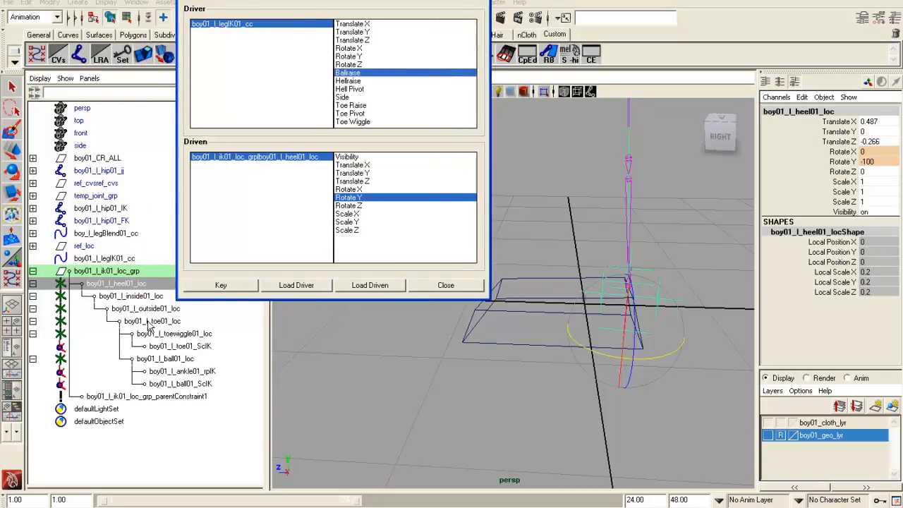
pyautogui.click(169, 359)
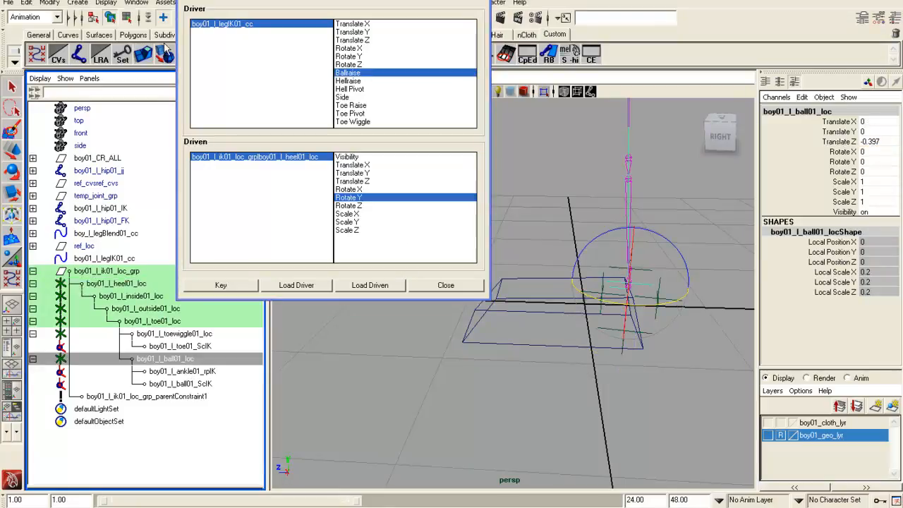
pyautogui.click(215, 25)
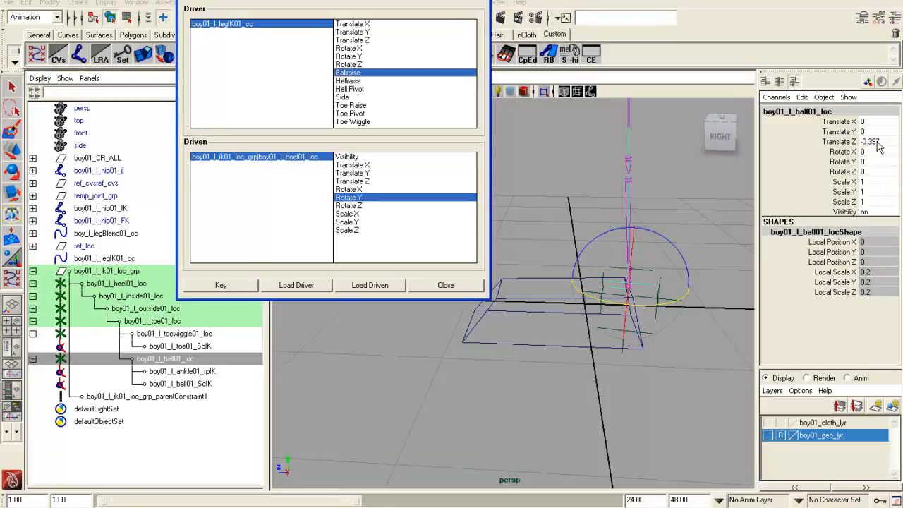
pyautogui.click(349, 89)
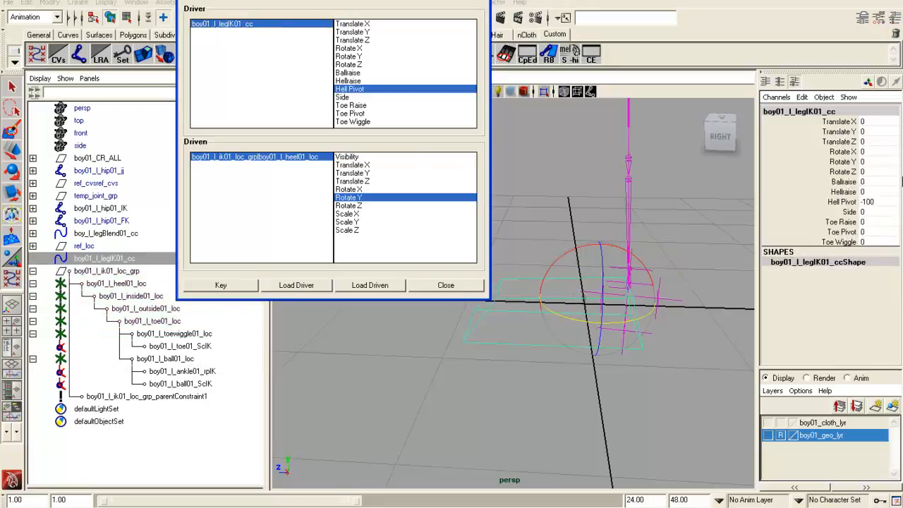
pyautogui.click(870, 203)
pyautogui.write('0')
pyautogui.press('Return')
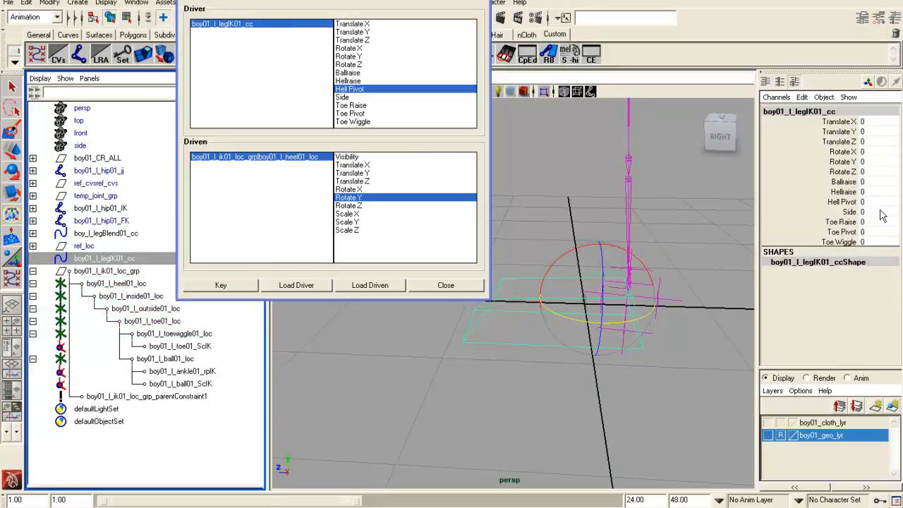
# Load boy01_l_ball01_loc as the driven object and pair its Rotate X with the Ballraise driver attribute
pyautogui.click(182, 359)
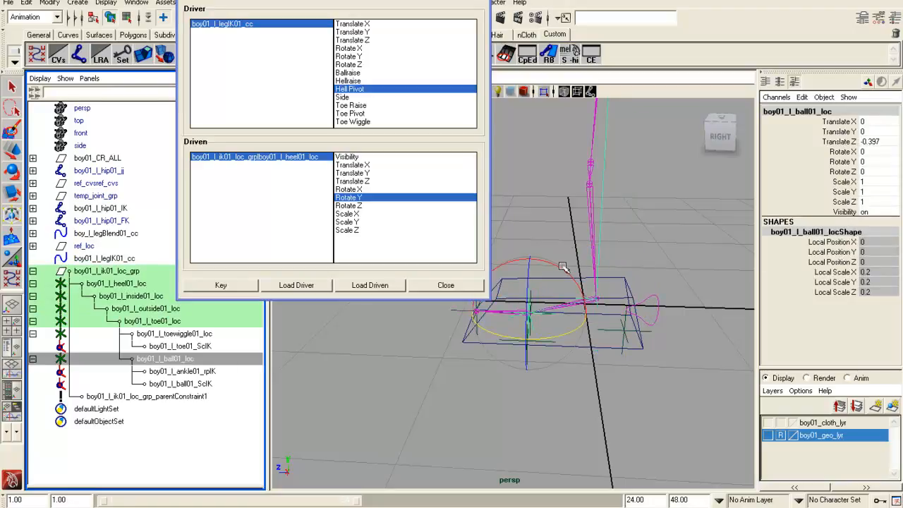
pyautogui.moveTo(559, 269); pyautogui.dragTo(479, 256)
pyautogui.hotkey('ctrl', 'z')
pyautogui.keyDown('alt'); pyautogui.moveTo(569, 251); pyautogui.dragTo(556, 248, button='right'); pyautogui.keyUp('alt')
pyautogui.keyDown('alt'); pyautogui.moveTo(580, 231); pyautogui.dragTo(576, 263, button='middle'); pyautogui.keyUp('alt')
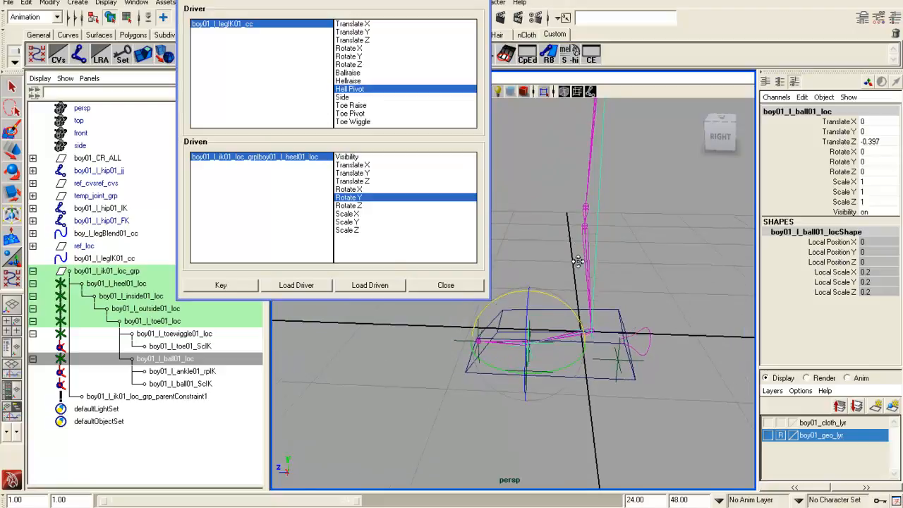
pyautogui.click(390, 283)
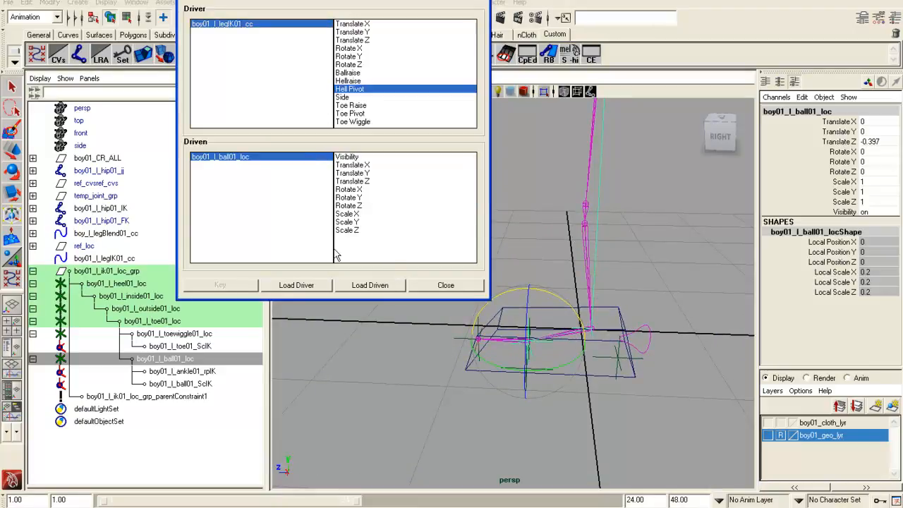
pyautogui.click(355, 74)
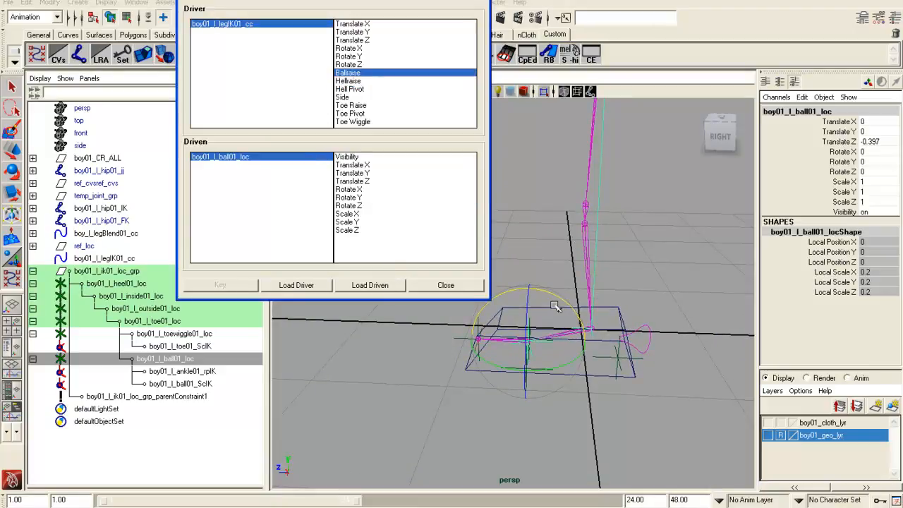
pyautogui.click(354, 190)
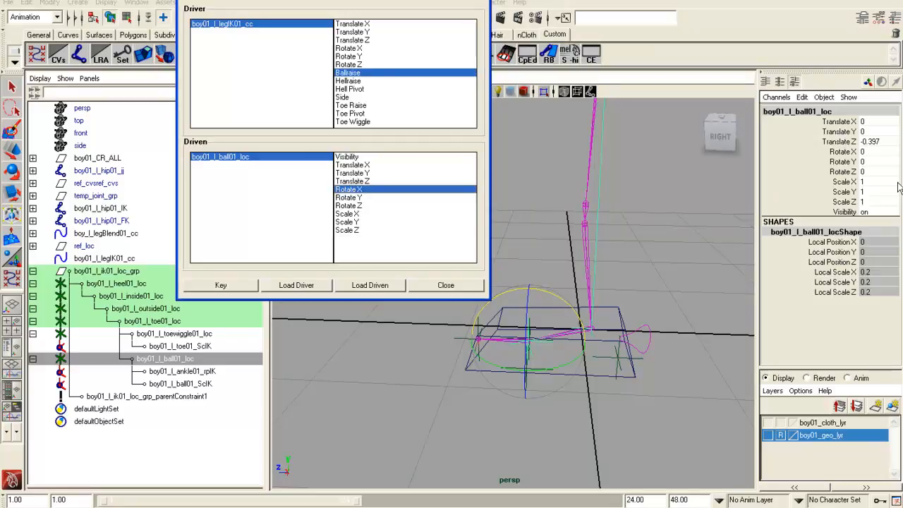
# Test the ball locator's Rotate X, undo the rotation, and key it against Ballraise with both at 0
pyautogui.click(843, 151)
pyautogui.moveTo(689, 208); pyautogui.dragTo(562, 195, button='middle')
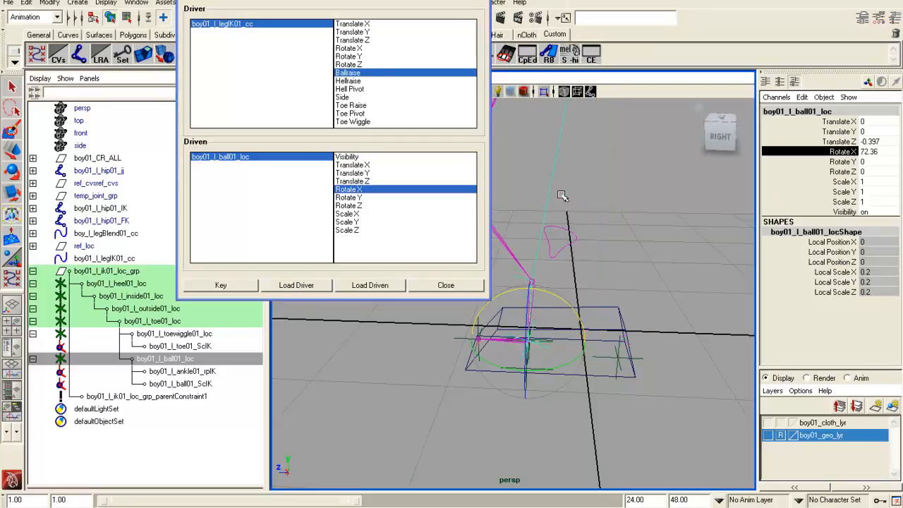
pyautogui.hotkey('ctrl', 'z')
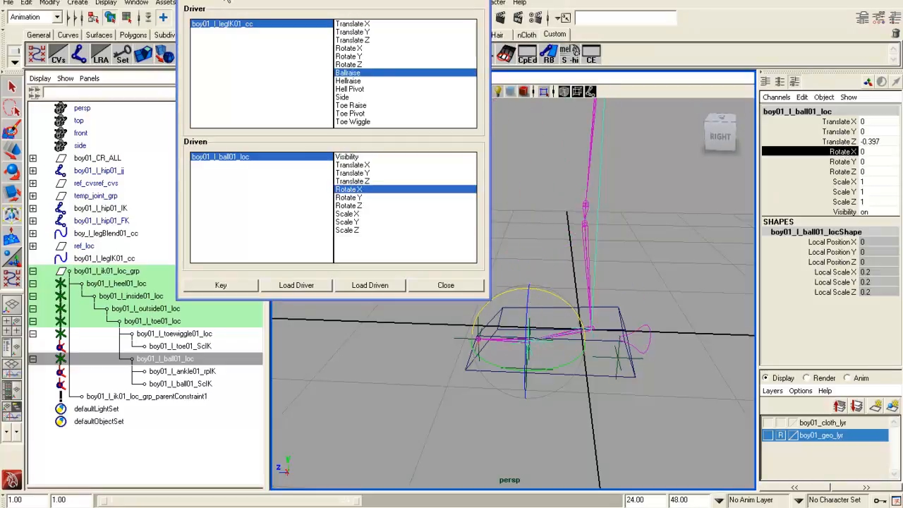
pyautogui.click(220, 285)
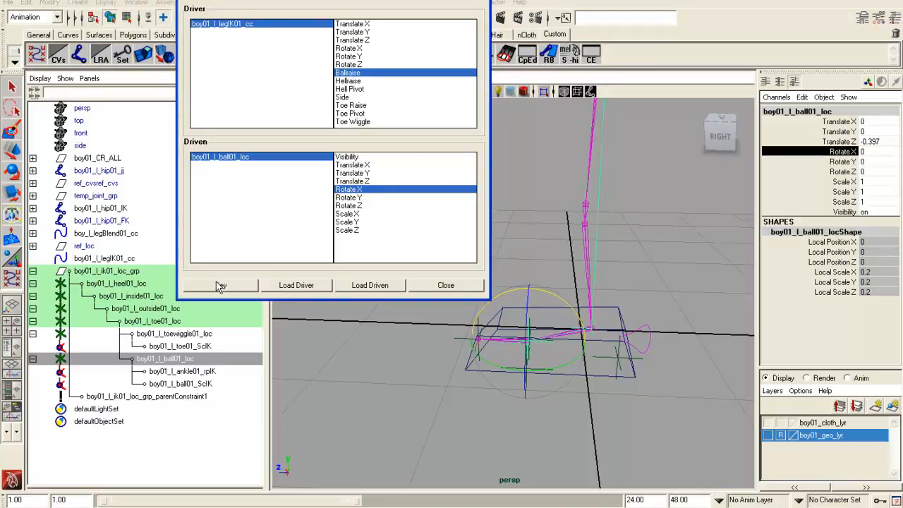
# Set Ballraise to 100 on boy01_l_legIK01_cc and select the ball locator
pyautogui.click(239, 29)
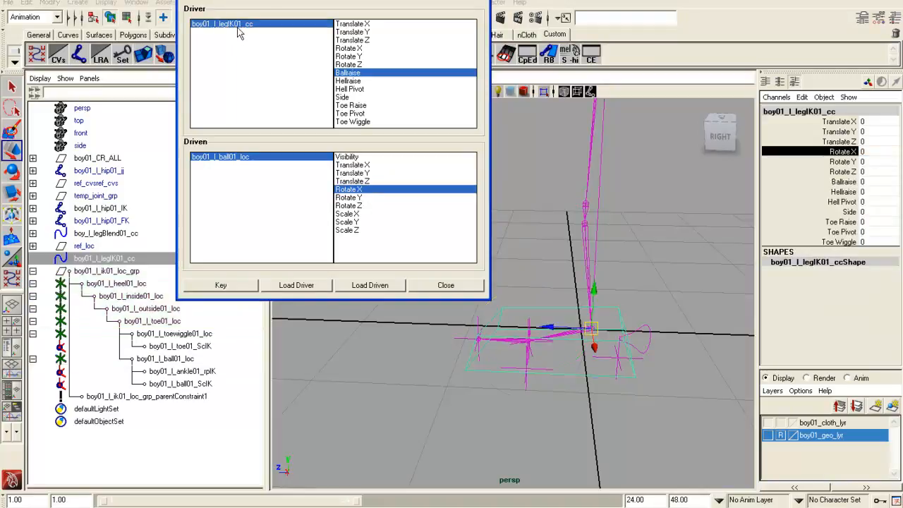
pyautogui.click(873, 182)
pyautogui.write('100')
pyautogui.press('Return')
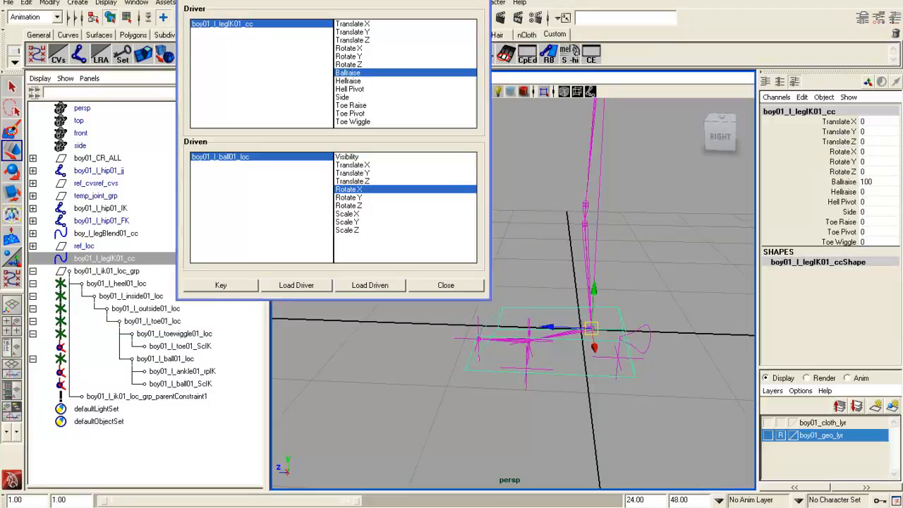
pyautogui.click(264, 0)
pyautogui.click(280, 12)
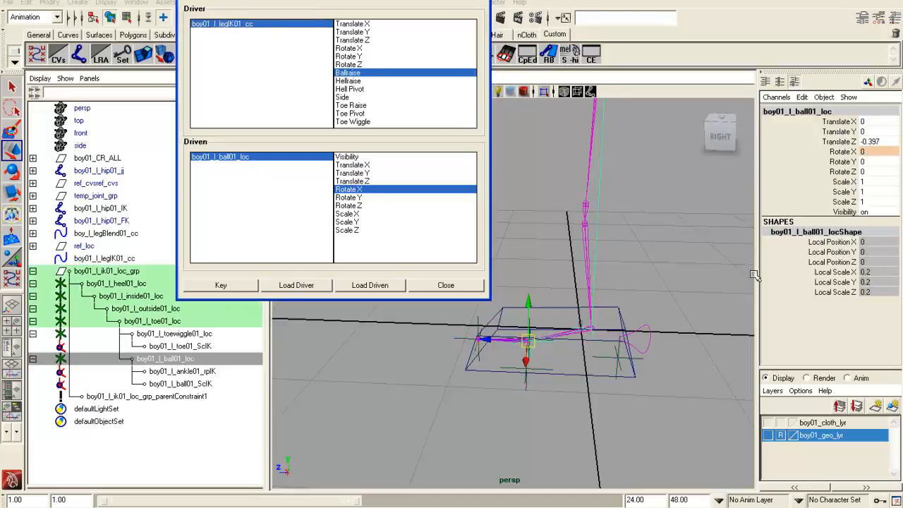
# Try a Rotate X of 150 on the ball locator
pyautogui.click(846, 152)
pyautogui.moveTo(848, 154); pyautogui.dragTo(880, 158, button='middle')
pyautogui.click(874, 152)
pyautogui.write('150')
pyautogui.press('Return')
# Rotate the ball locator around Y in the viewport and reset its Rotate Y to 0
pyautogui.keyDown('alt'); pyautogui.moveTo(572, 356); pyautogui.dragTo(638, 317); pyautogui.keyUp('alt')
pyautogui.click(849, 151)
pyautogui.moveTo(558, 323); pyautogui.dragTo(476, 315)
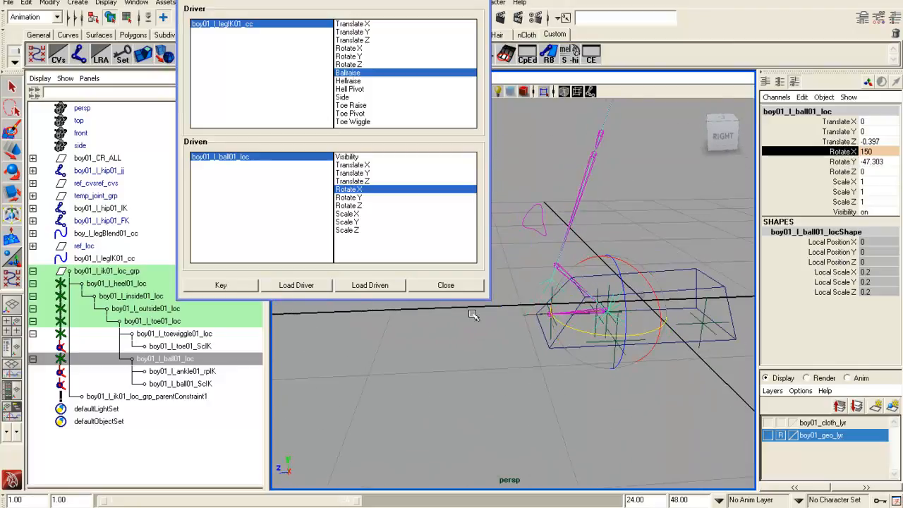
pyautogui.click(881, 162)
pyautogui.write('0')
pyautogui.press('Return')
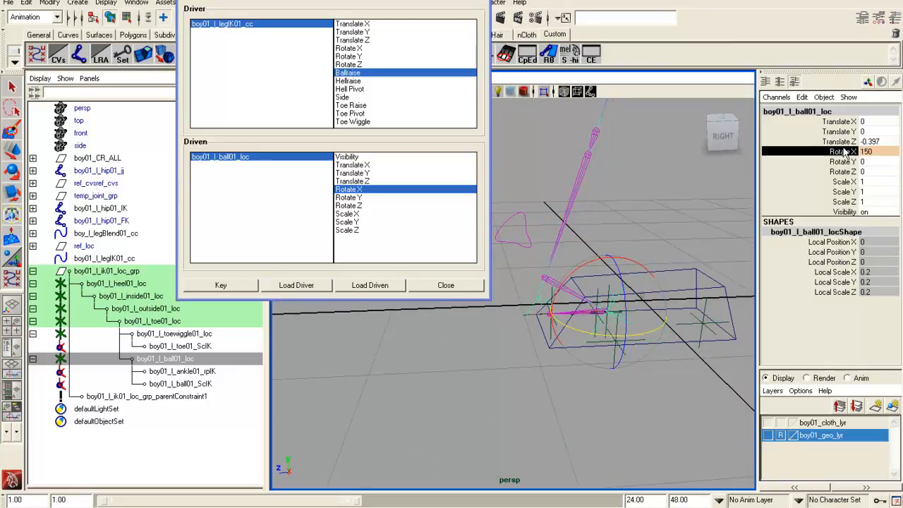
# Try a Rotate X of 100 on the ball locator
pyautogui.moveTo(670, 265)
pyautogui.mouseDown(button='middle')
pyautogui.moveTo(653, 265)
pyautogui.moveTo(680, 264)
pyautogui.moveTo(659, 264)
pyautogui.mouseUp(button='middle')
pyautogui.click(875, 152)
pyautogui.write('100')
pyautogui.press('Return')
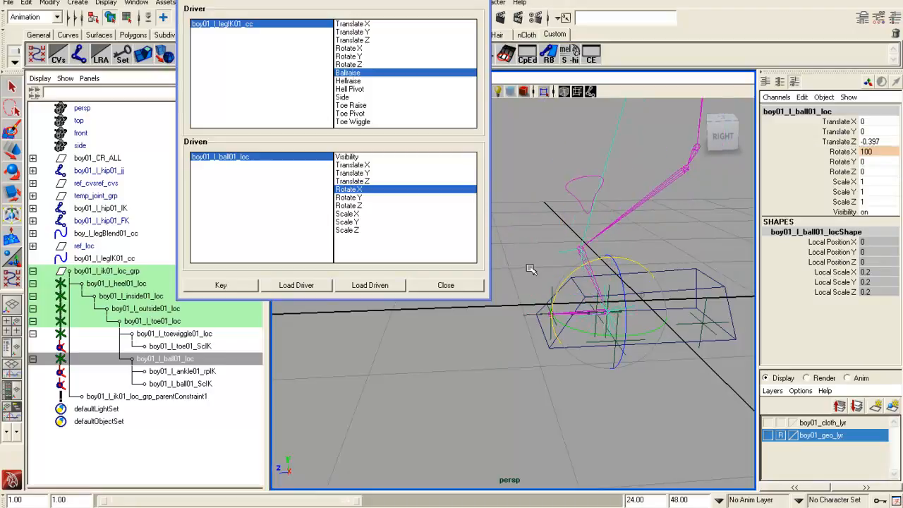
# Set the ball locator's Rotate X to 120 and key it against Ballraise at 100
pyautogui.moveTo(613, 326)
pyautogui.keyDown('alt'); pyautogui.mouseDown()
pyautogui.moveTo(611, 342)
pyautogui.moveTo(620, 328)
pyautogui.mouseUp(); pyautogui.keyUp('alt')
pyautogui.click(840, 154)
pyautogui.click(875, 151)
pyautogui.write('1')
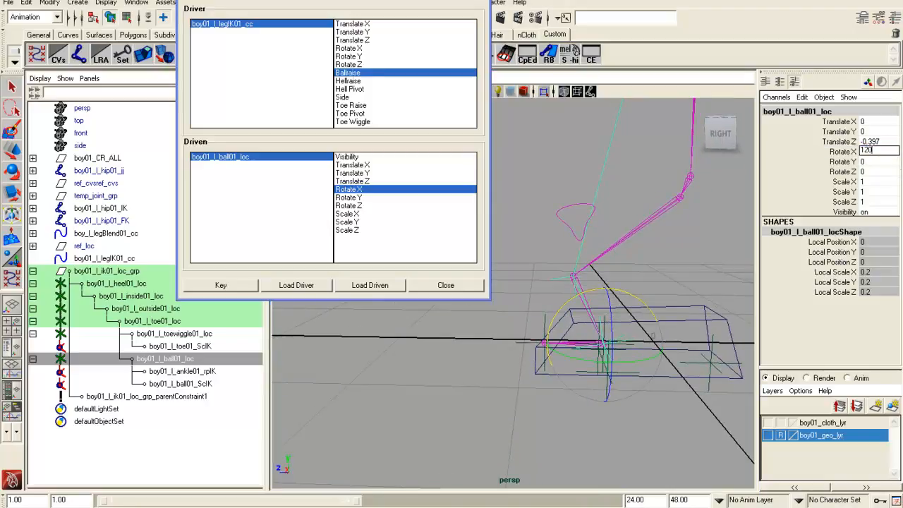
pyautogui.write('20')
pyautogui.press('Return')
pyautogui.click(239, 287)
pyautogui.keyDown('alt'); pyautogui.moveTo(627, 281); pyautogui.dragTo(577, 338); pyautogui.keyUp('alt')
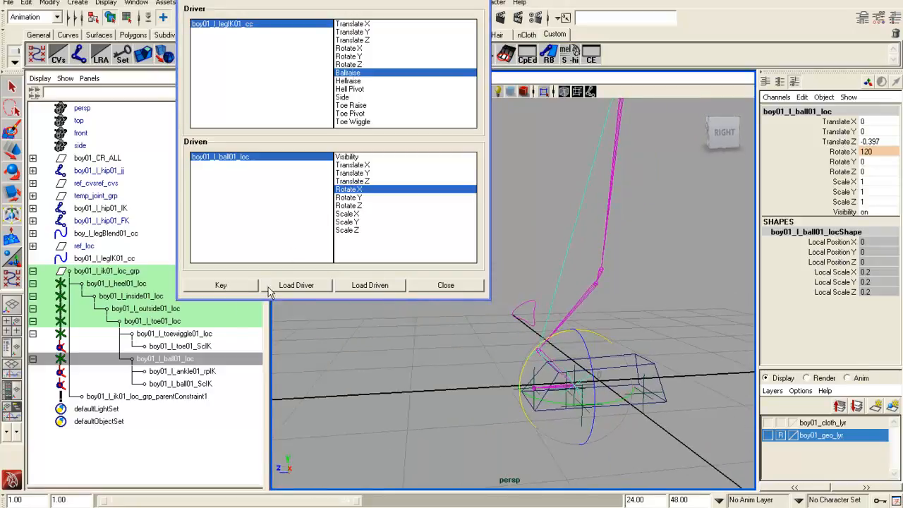
pyautogui.click(238, 291)
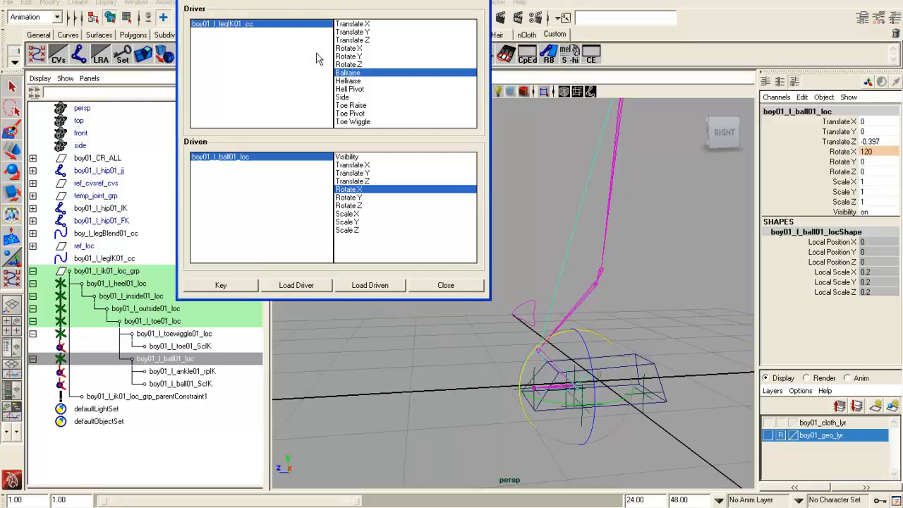
# Reset the Ballraise attribute of boy01_l_legIK01_cc to 0
pyautogui.click(253, 0)
pyautogui.click(211, 26)
pyautogui.click(210, 25)
pyautogui.doubleClick(886, 181)
pyautogui.write('0')
pyautogui.press('Return')
# Test the ball roll by varying Ballraise interactively, and undo the change
pyautogui.click(830, 180)
pyautogui.moveTo(430, 284); pyautogui.dragTo(598, 280, button='middle')
pyautogui.moveTo(596, 248); pyautogui.dragTo(657, 253, button='middle')
pyautogui.hotkey('ctrl', 'z')
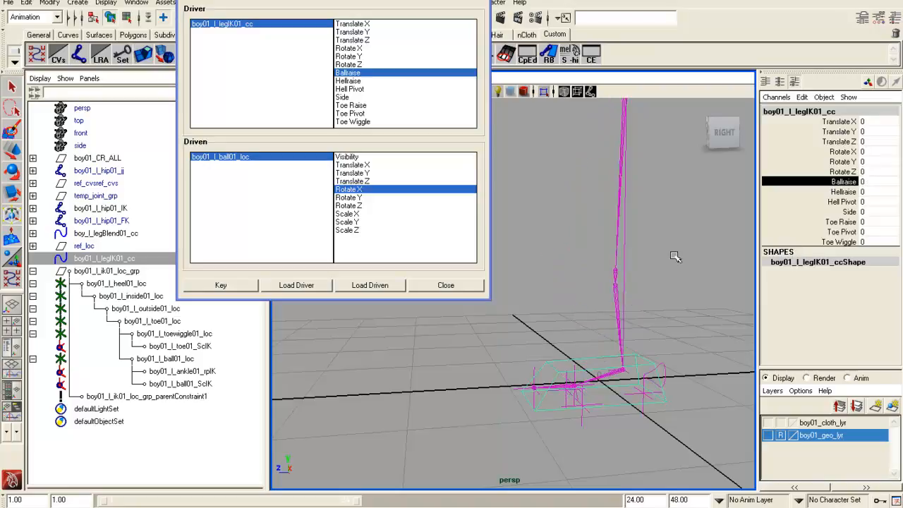
# Choose Side as the driver attribute and load boy01_l_inside01_loc as the driven object
pyautogui.click(356, 97)
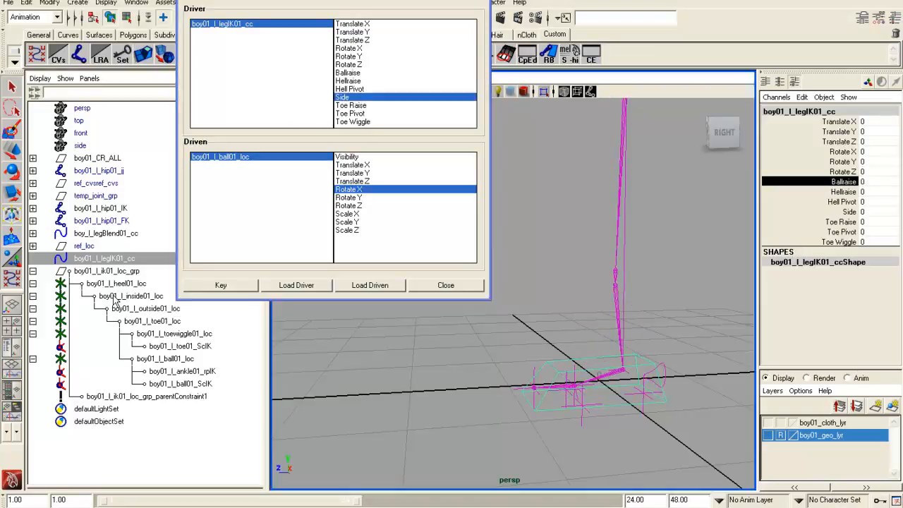
pyautogui.click(116, 296)
pyautogui.press('w')
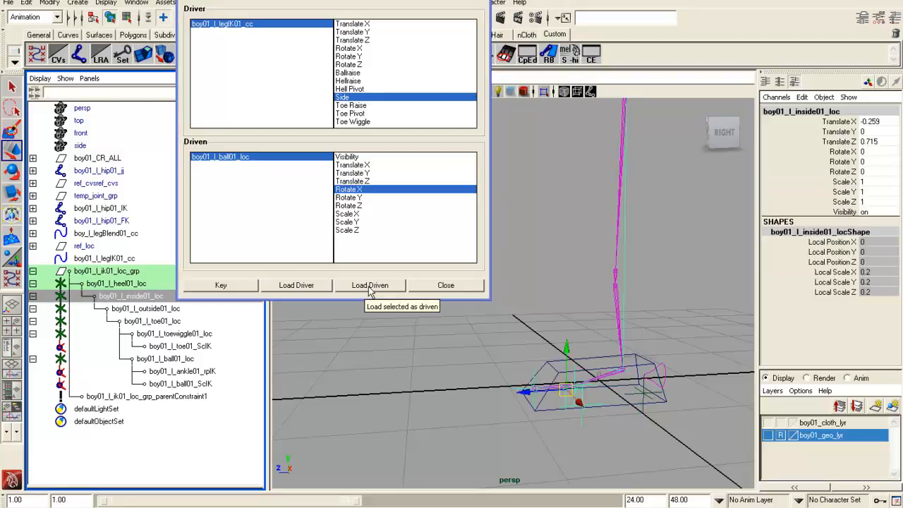
pyautogui.click(372, 285)
# Test tilting the foot with the inside locator's Rotate Z from a front view, undoing each rotation
pyautogui.keyDown('alt'); pyautogui.moveTo(510, 359); pyautogui.dragTo(595, 379); pyautogui.keyUp('alt')
pyautogui.press('e')
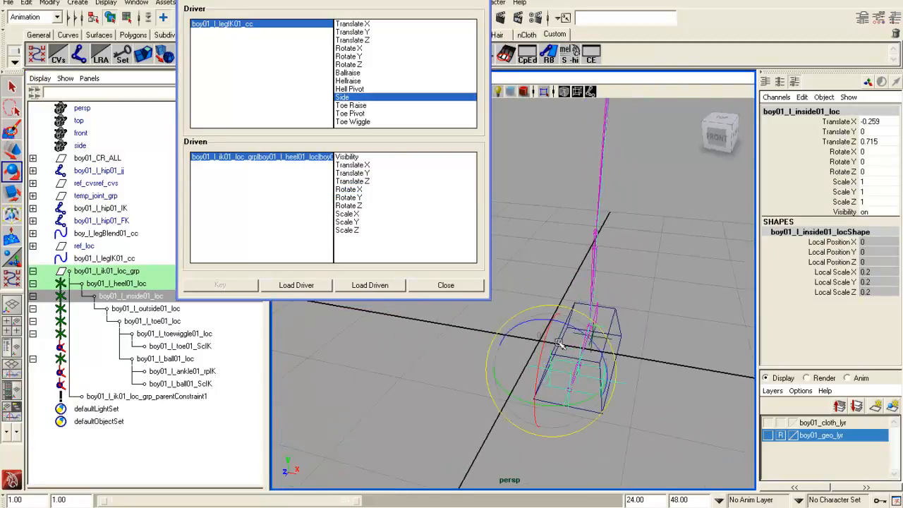
pyautogui.moveTo(594, 343); pyautogui.dragTo(531, 318)
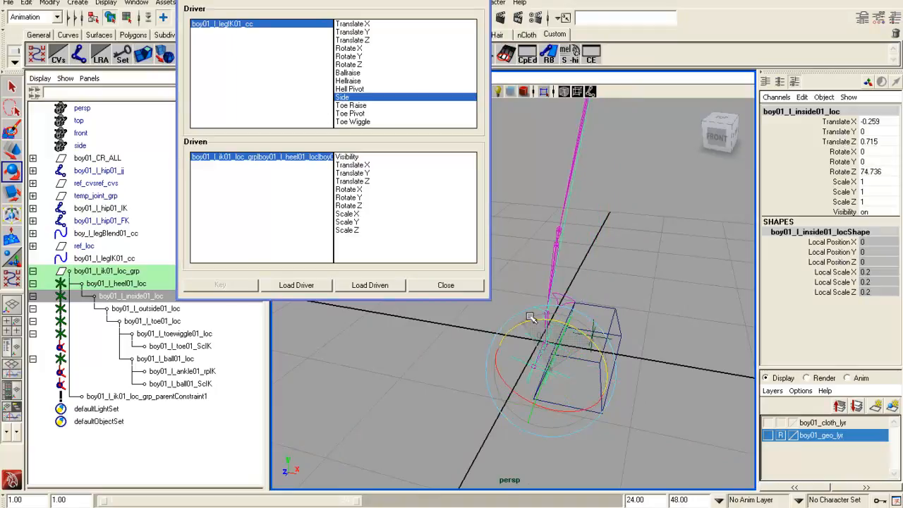
pyautogui.hotkey('ctrl', 'z')
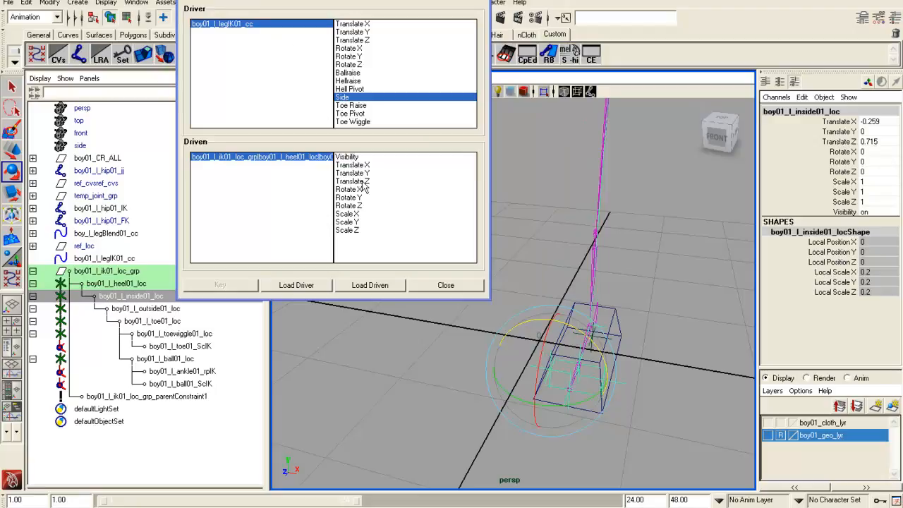
pyautogui.moveTo(579, 331); pyautogui.dragTo(551, 352)
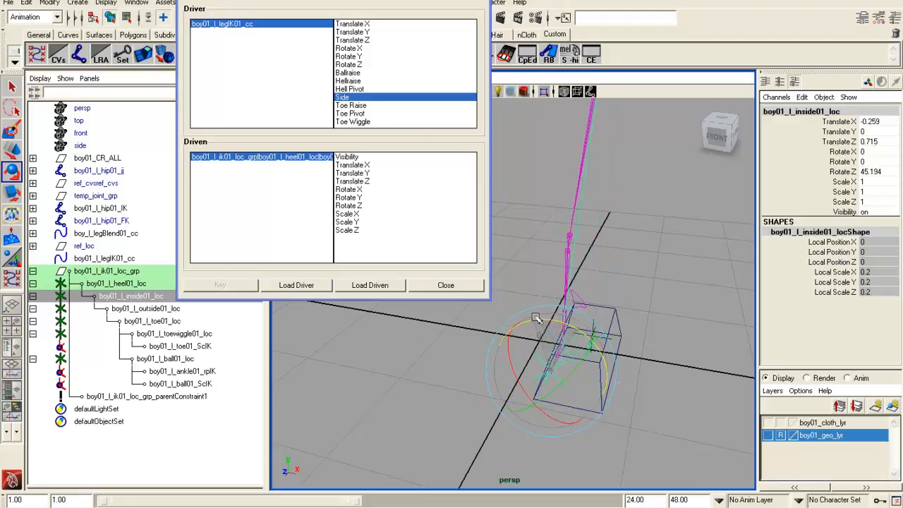
pyautogui.hotkey('ctrl', 'z')
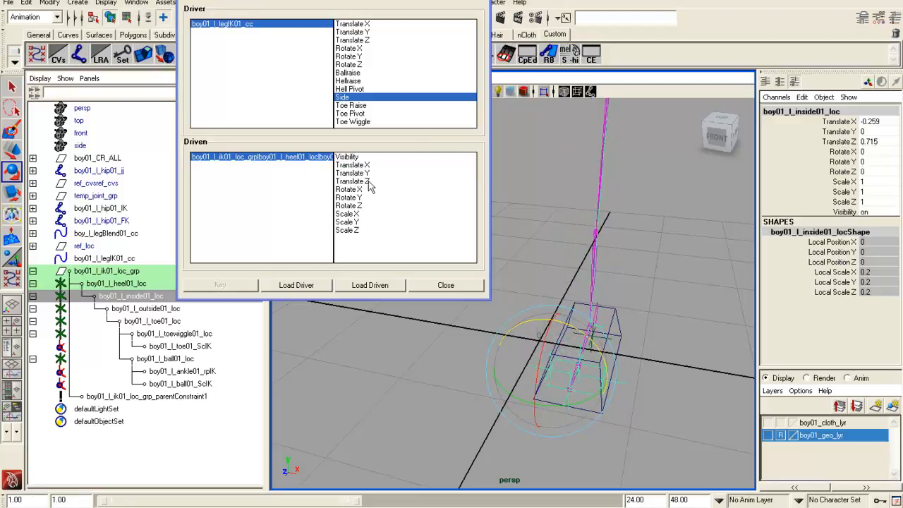
# Key the inside locator's Rotate Z at Side 0, and set Side on boy01_l_legIK01_cc to -50
pyautogui.click(358, 206)
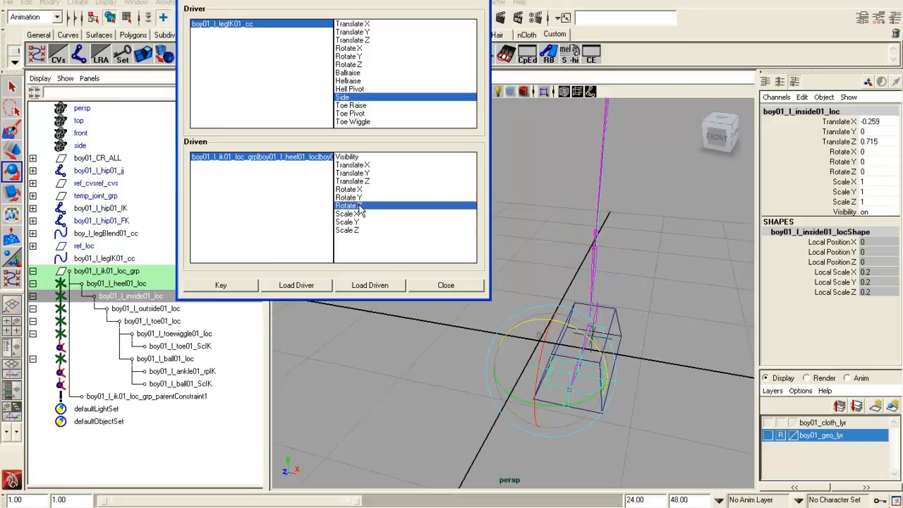
pyautogui.click(245, 285)
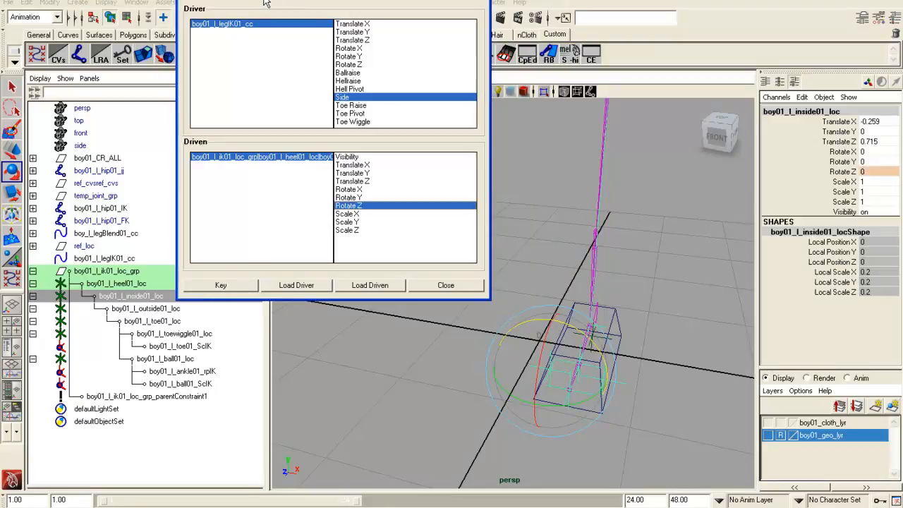
pyautogui.click(217, 25)
pyautogui.click(872, 204)
pyautogui.click(874, 213)
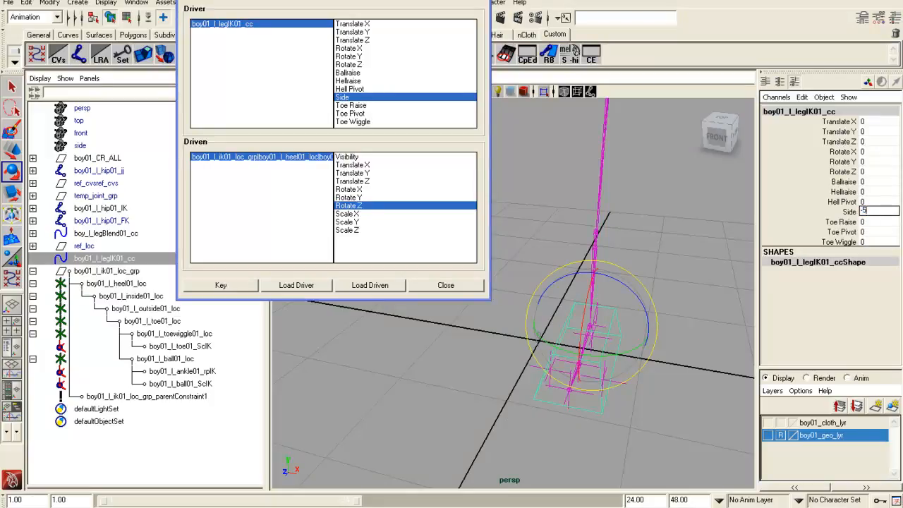
pyautogui.write('-50')
pyautogui.press('Return')
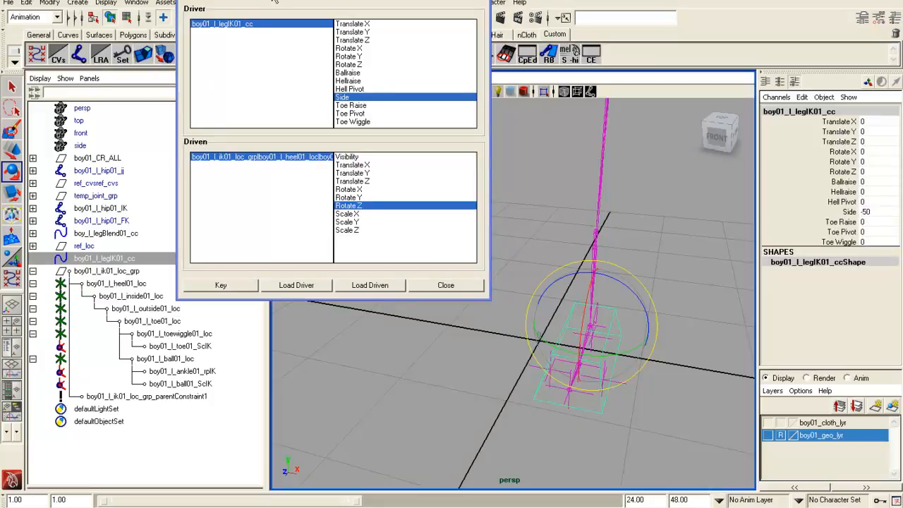
# Set the inside locator's Rotate Z to 75 and record it as a driven key for the Side attribute
pyautogui.click(279, 3)
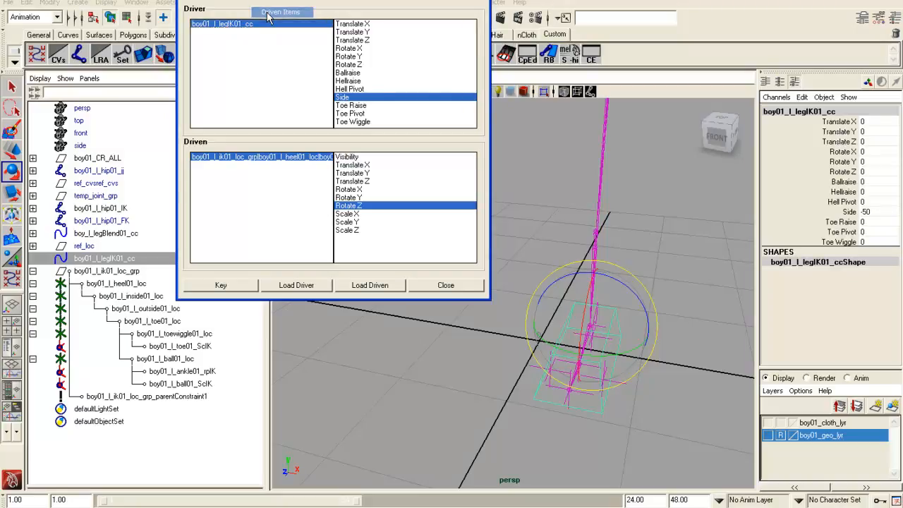
pyautogui.click(272, 14)
pyautogui.click(843, 171)
pyautogui.moveTo(709, 199); pyautogui.dragTo(570, 192, button='middle')
pyautogui.doubleClick(881, 172)
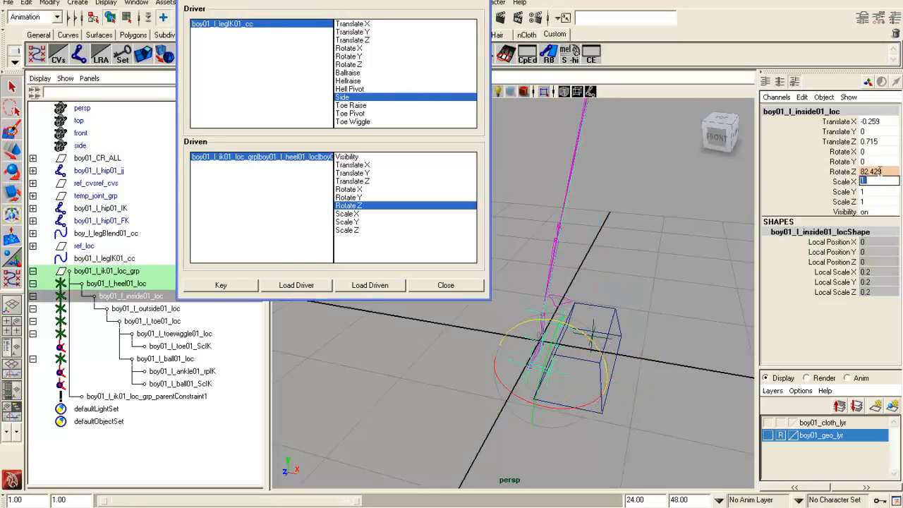
pyautogui.write('75')
pyautogui.press('Return')
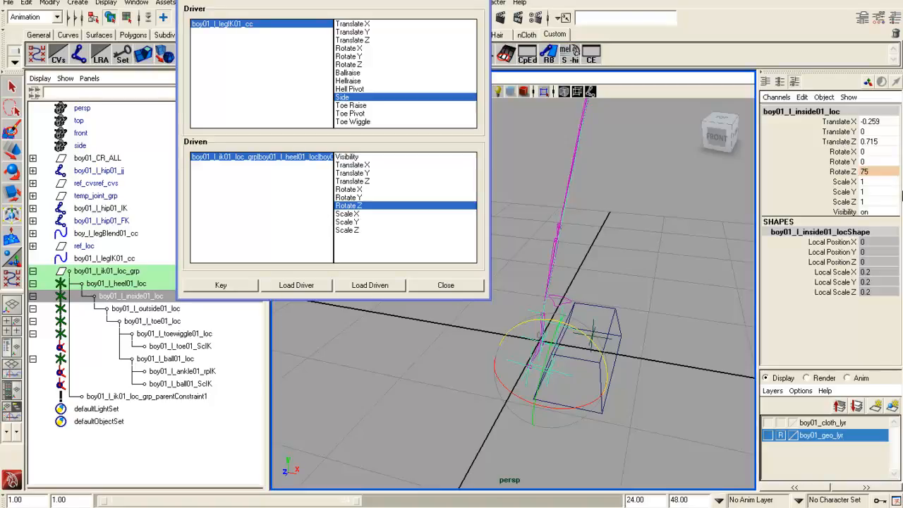
pyautogui.click(221, 285)
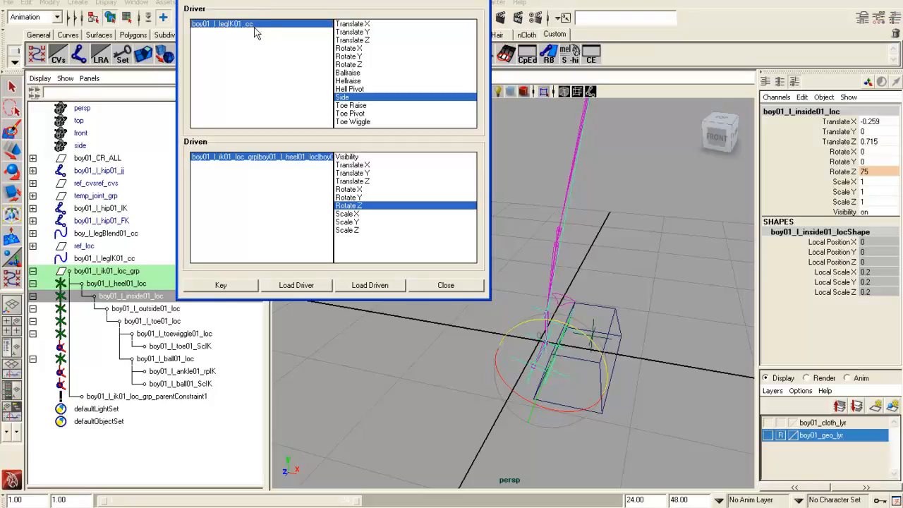
# Reset the Side attribute of boy01_l_legIK01_cc to 0
pyautogui.click(245, 25)
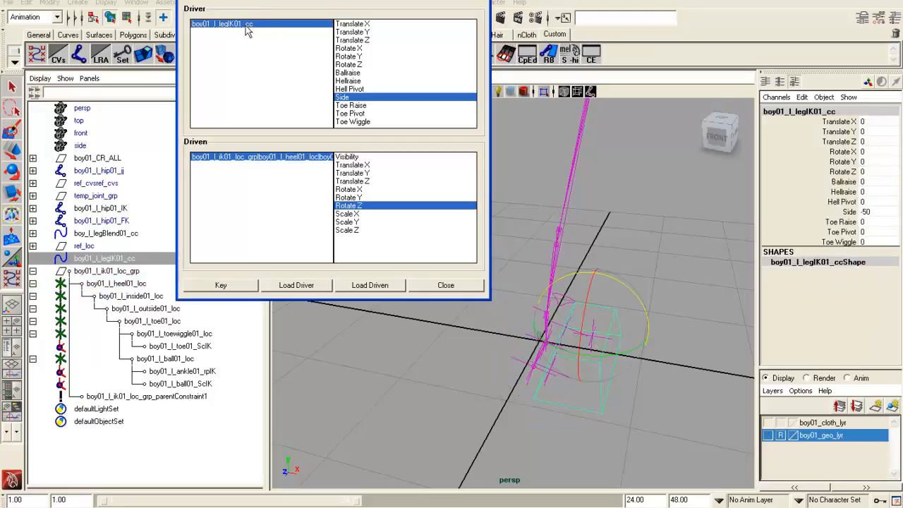
pyautogui.click(880, 215)
pyautogui.write('0')
pyautogui.press('Return')
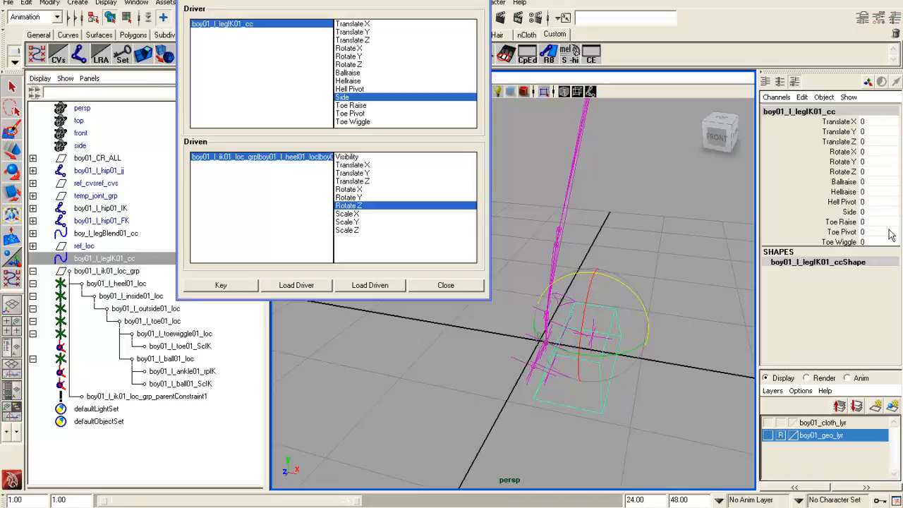
# Load boy01_l_outside01_loc as the driven object and key its Rotate Z at Side 0
pyautogui.click(166, 308)
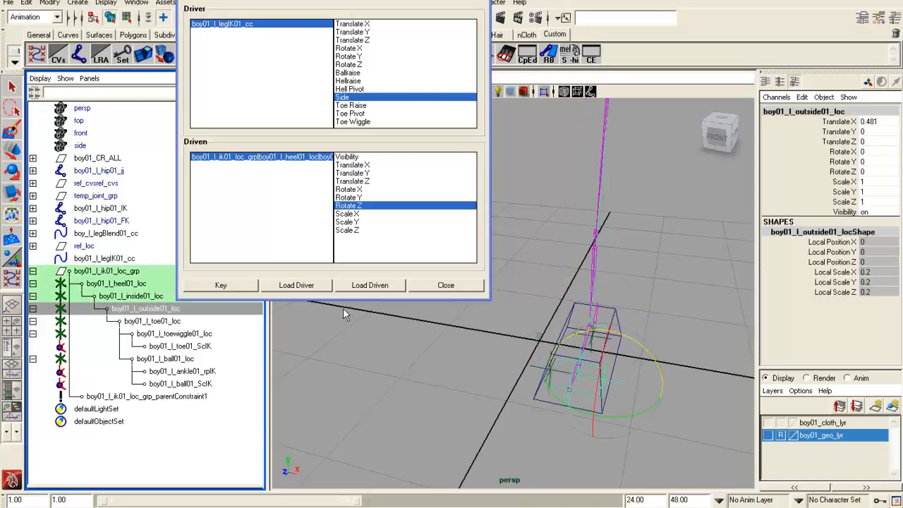
pyautogui.click(387, 286)
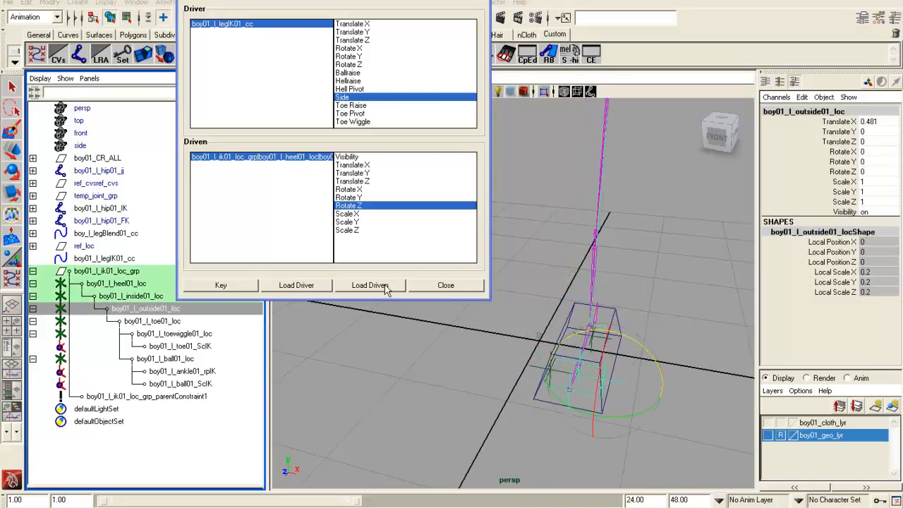
pyautogui.click(353, 205)
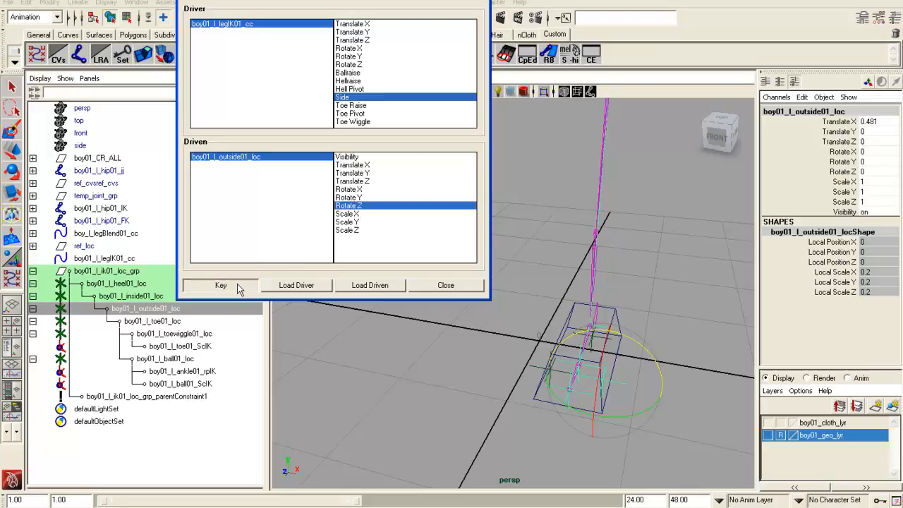
pyautogui.click(221, 285)
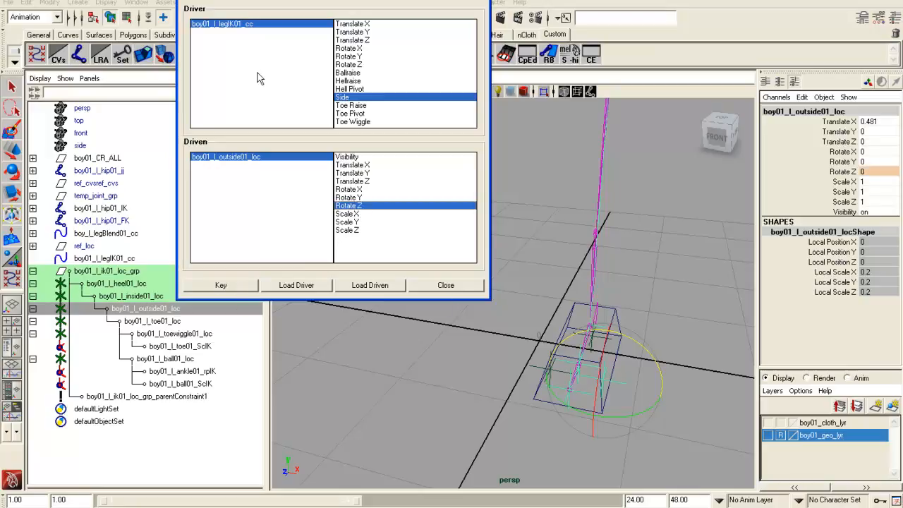
# Set Side on boy01_l_legIK01_cc to 50 and select the driven outside locator
pyautogui.click(252, 26)
pyautogui.click(874, 211)
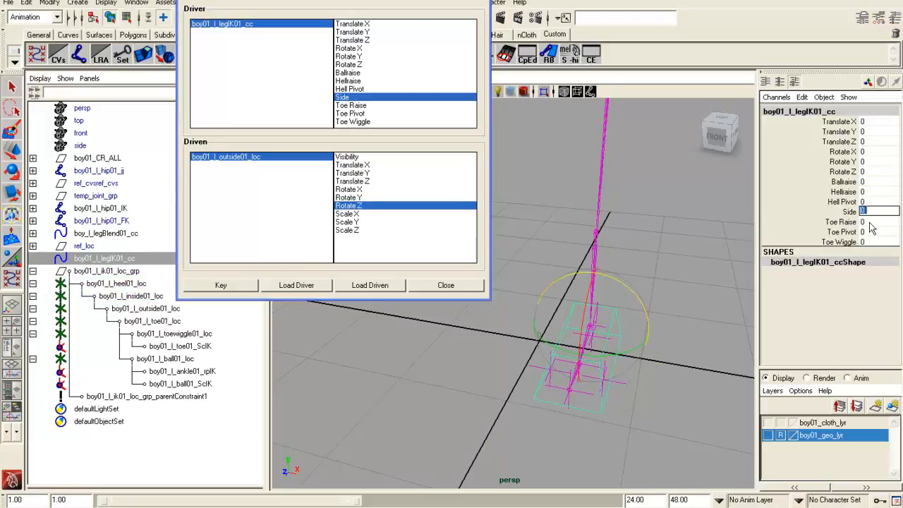
pyautogui.write('50')
pyautogui.press('Return')
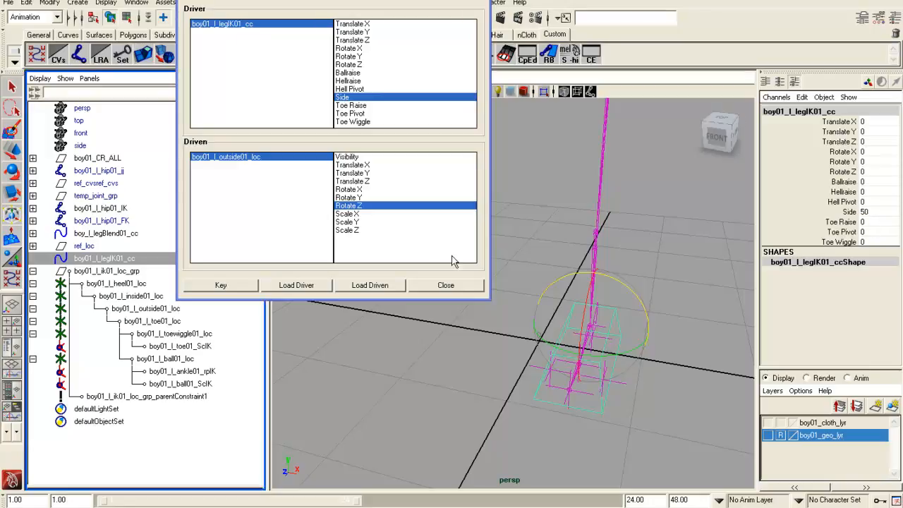
pyautogui.click(251, 2)
pyautogui.click(282, 11)
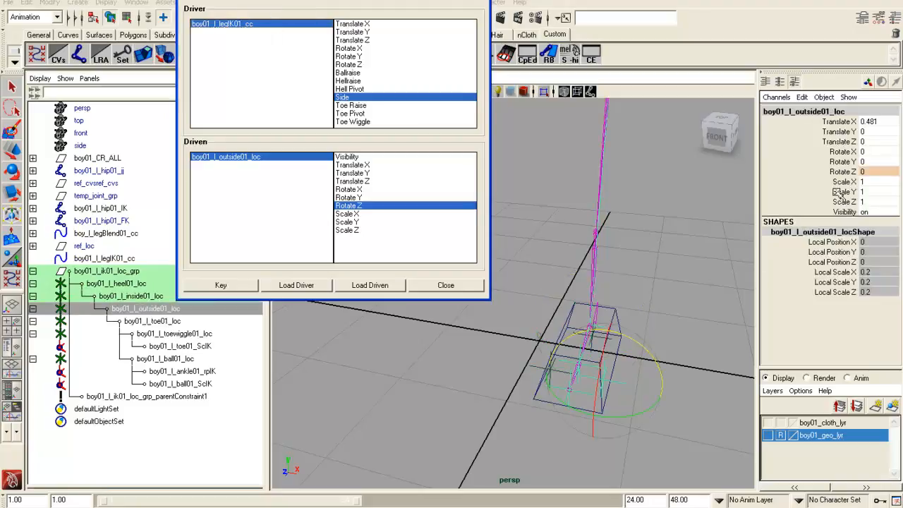
# Try a Rotate Z of 75 on the outside locator, check the foot's tilt from another angle, and undo it
pyautogui.click(899, 170)
pyautogui.click(890, 175)
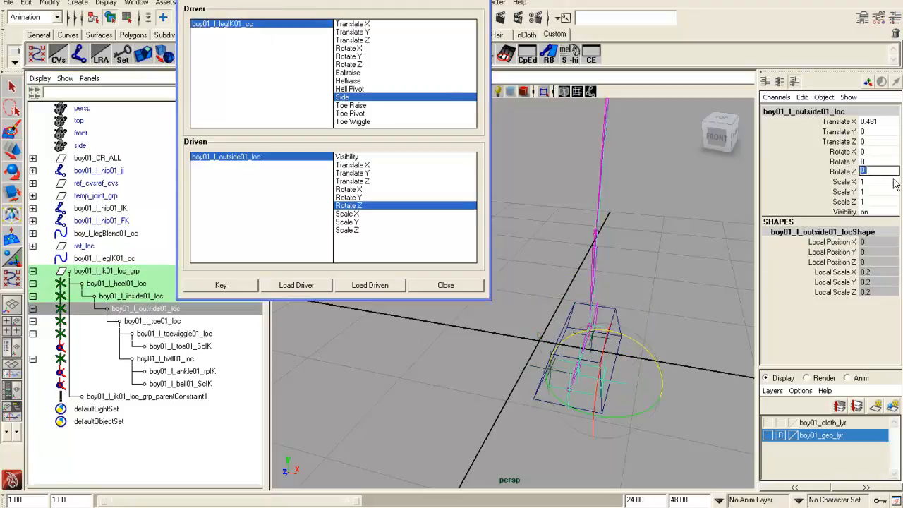
pyautogui.write('75')
pyautogui.press('Return')
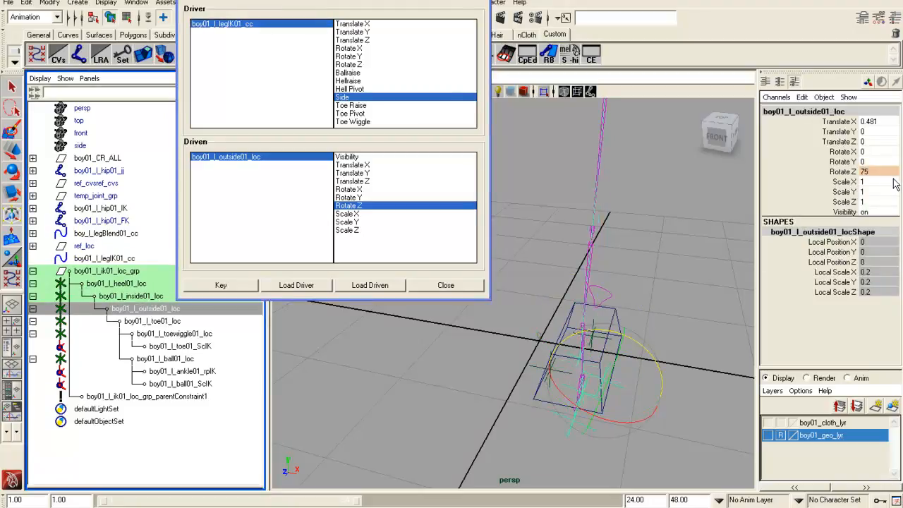
pyautogui.keyDown('alt'); pyautogui.moveTo(647, 322); pyautogui.dragTo(629, 240); pyautogui.keyUp('alt')
pyautogui.hotkey('ctrl', 'z')
pyautogui.keyDown('alt'); pyautogui.moveTo(621, 278); pyautogui.dragTo(647, 320); pyautogui.keyUp('alt')
# Set the outside locator's Rotate Z to -75 and record it as a driven key for Side at 50
pyautogui.doubleClick(875, 172)
pyautogui.write('-75')
pyautogui.press('Return')
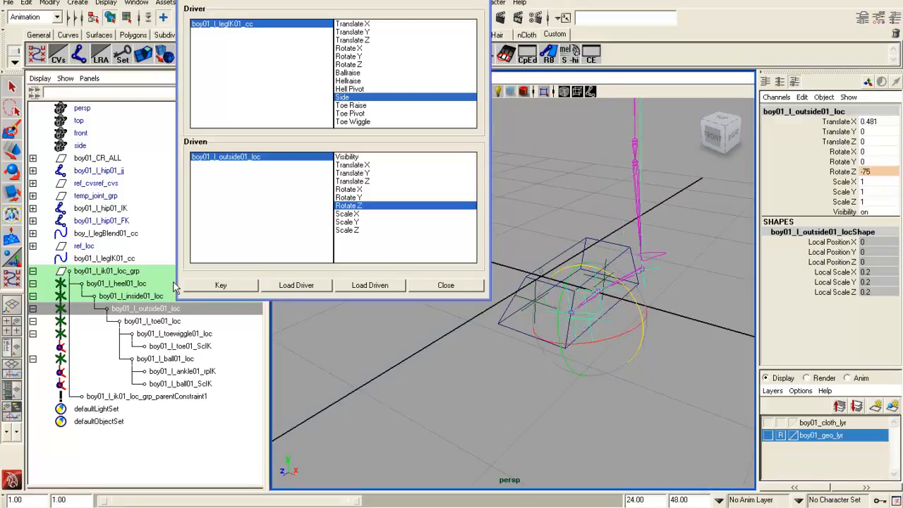
pyautogui.click(221, 285)
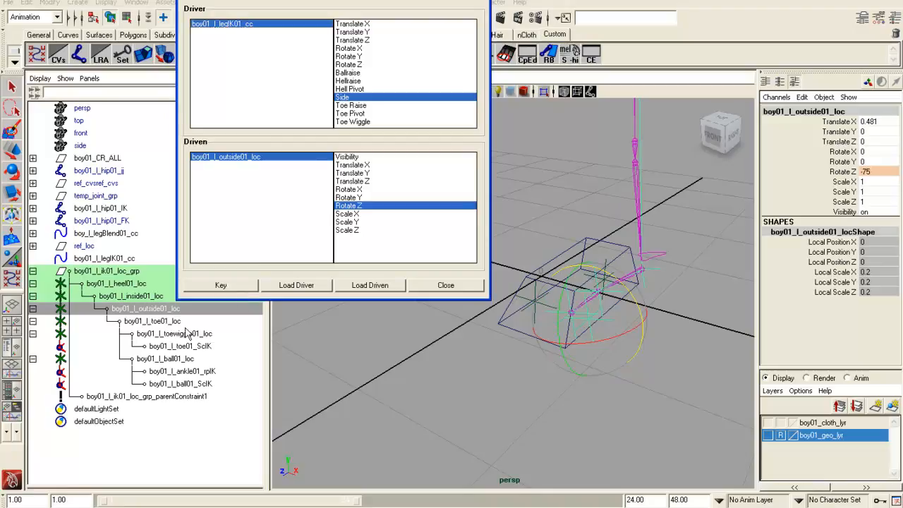
# Load boy01_l_toe01_loc as the driven object, with Side reset to 0 and Toe Raise chosen as the driver attribute
pyautogui.click(161, 323)
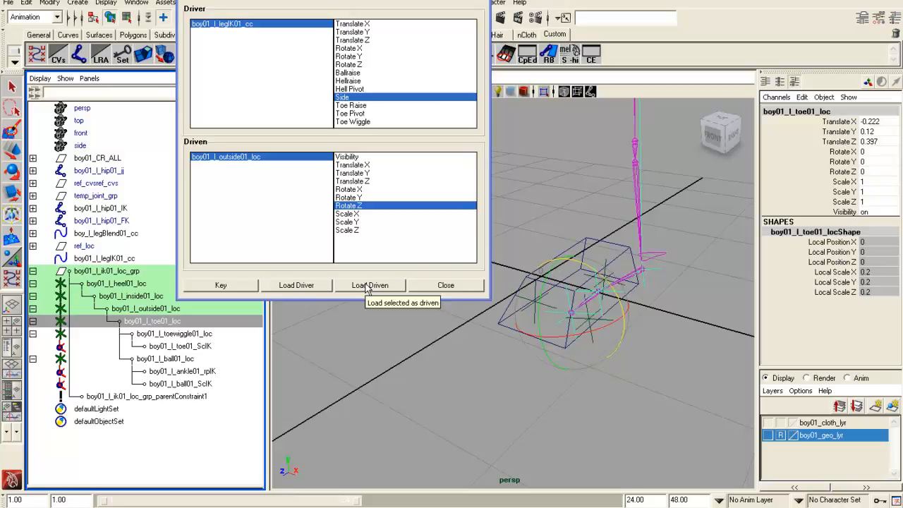
pyautogui.click(367, 285)
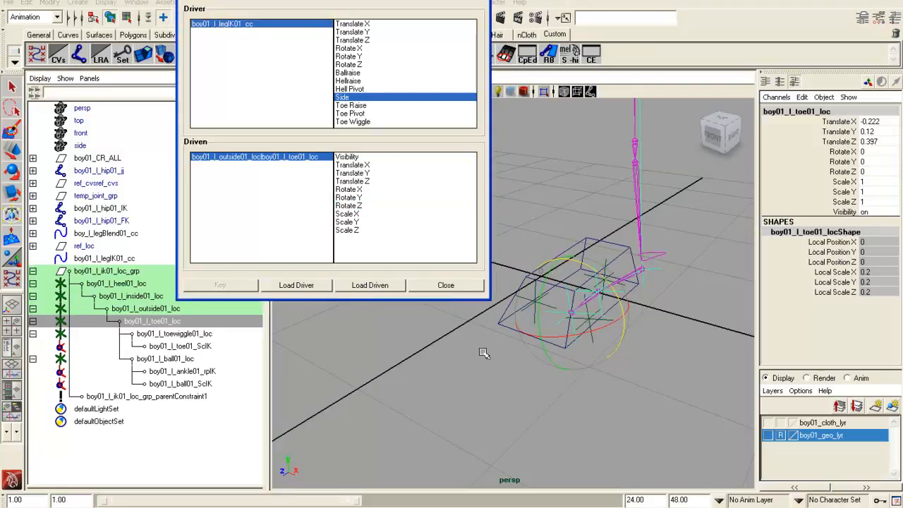
pyautogui.click(240, 27)
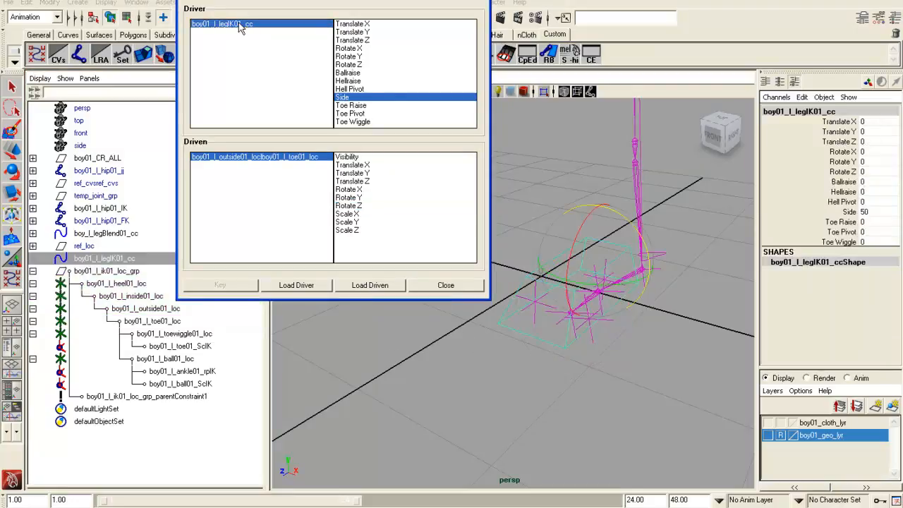
pyautogui.doubleClick(870, 213)
pyautogui.write('0')
pyautogui.press('Return')
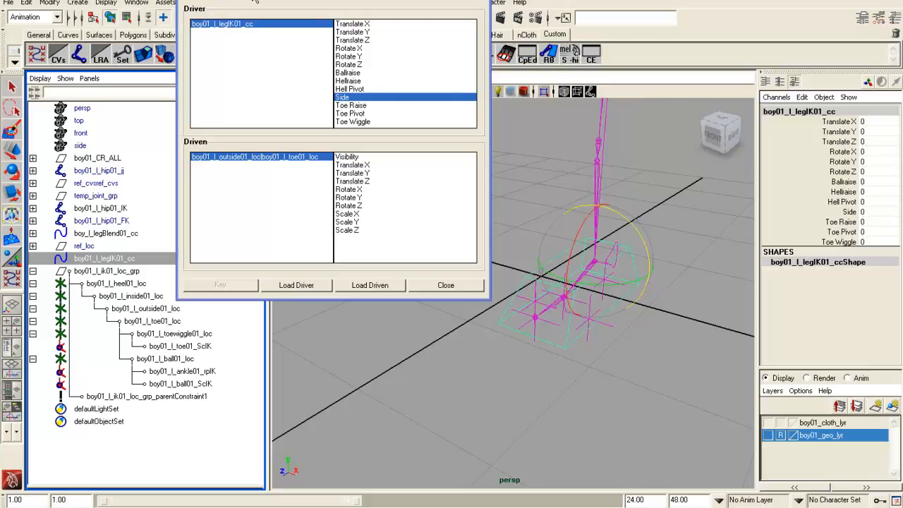
pyautogui.click(354, 106)
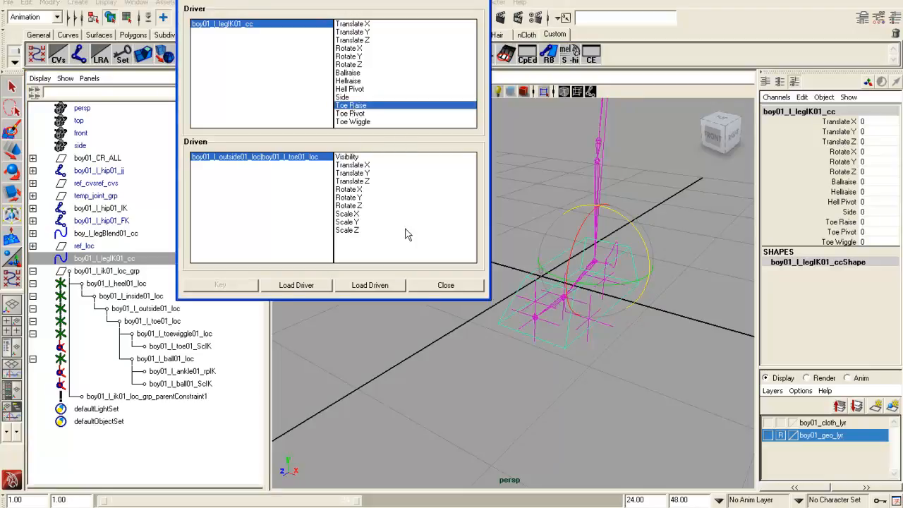
# Test raising the foot on its toe by rotating boy01_l_toe01_loc about X, and undo the rotation
pyautogui.click(162, 322)
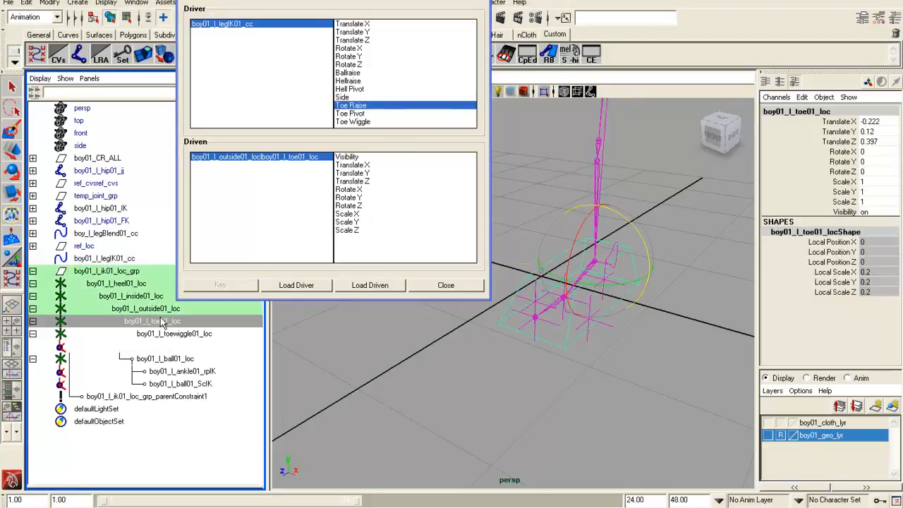
pyautogui.moveTo(516, 293); pyautogui.dragTo(482, 372)
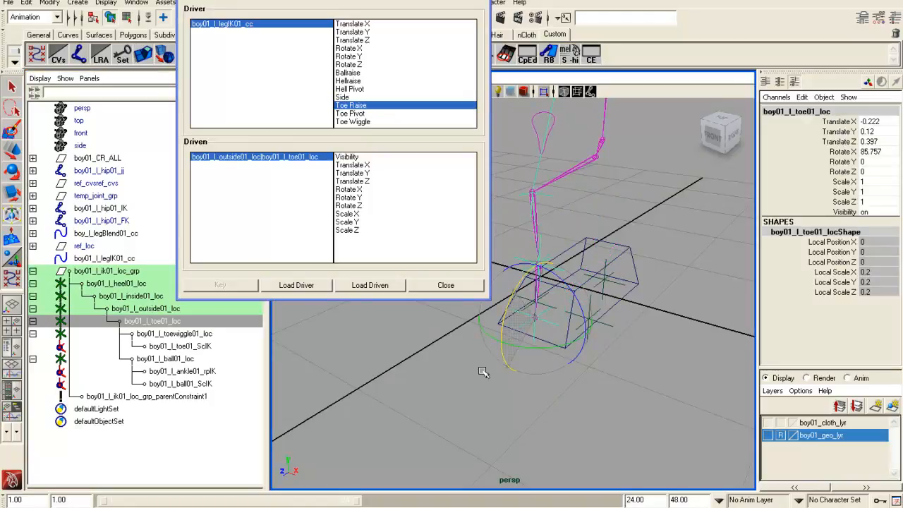
pyautogui.hotkey('ctrl', 'z')
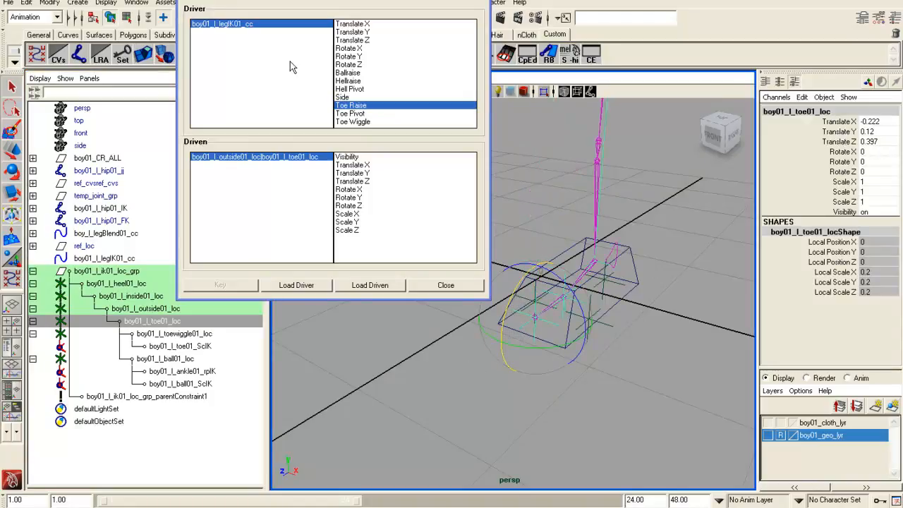
# Key the toe locator's Rotate X at Toe Raise 0, and set Toe Raise on boy01_l_legIK01_cc to 100
pyautogui.click(353, 190)
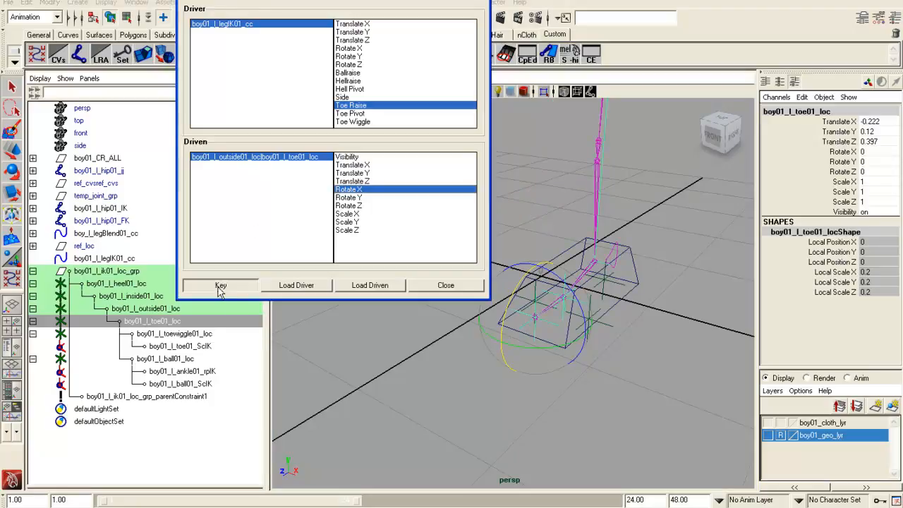
pyautogui.click(221, 288)
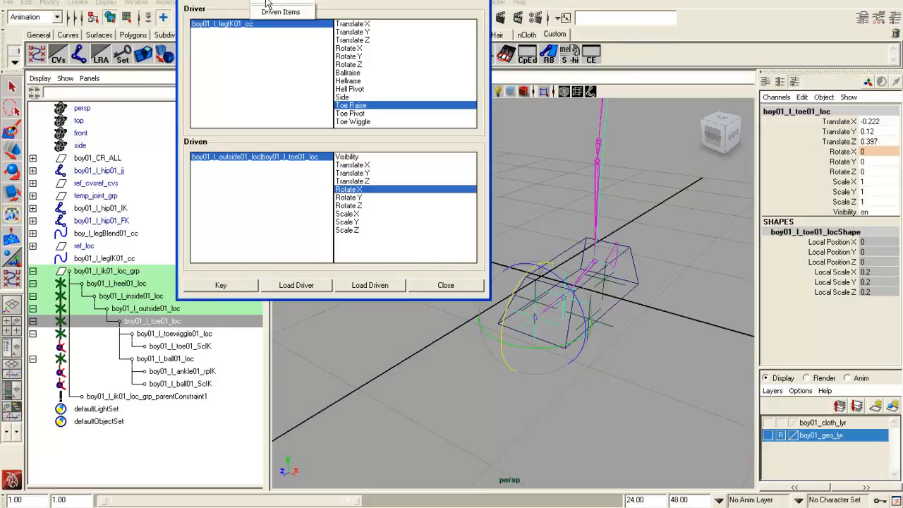
pyautogui.click(200, 25)
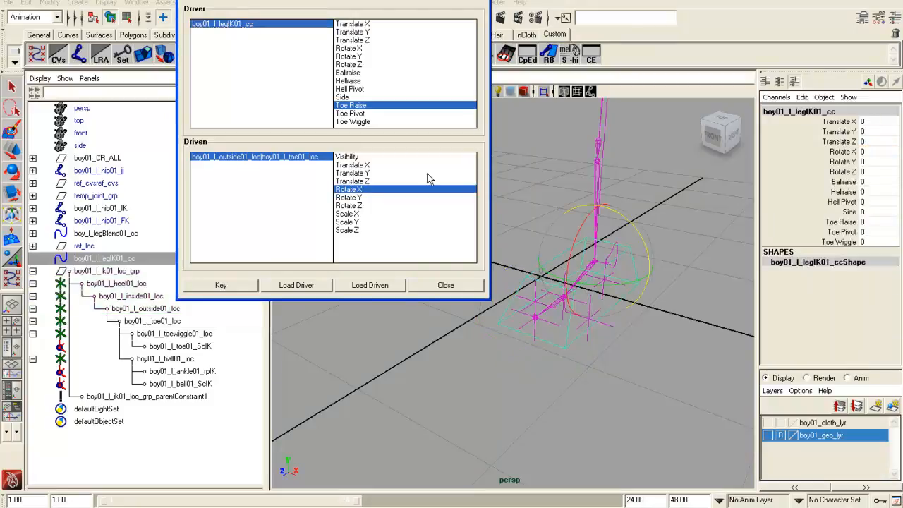
pyautogui.doubleClick(874, 221)
pyautogui.write('100')
pyautogui.press('Return')
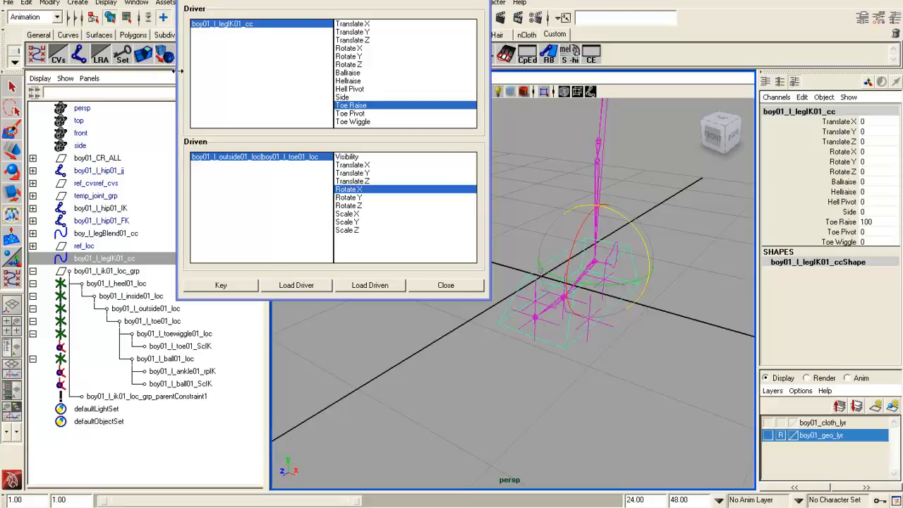
# Set boy01_l_toe01_loc's Rotate X to 120 and record it as a driven key for Toe Raise at 100
pyautogui.click(264, 0)
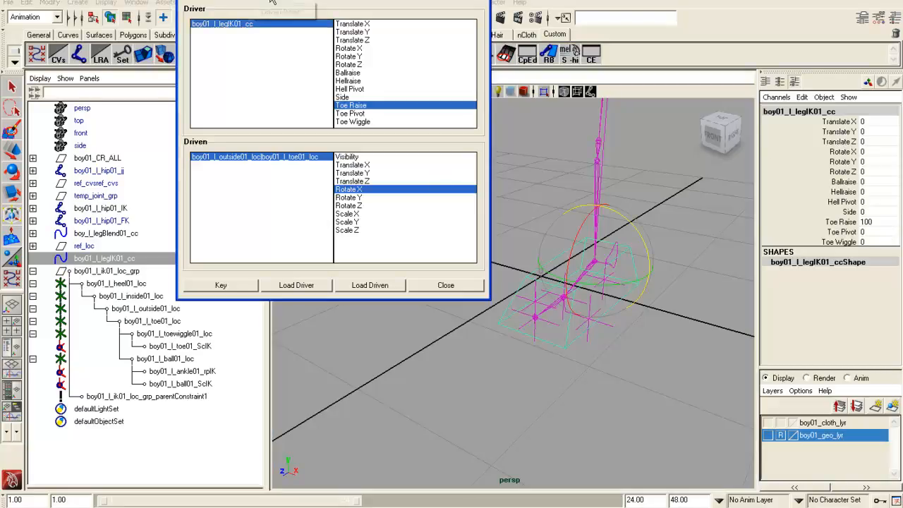
pyautogui.click(270, 16)
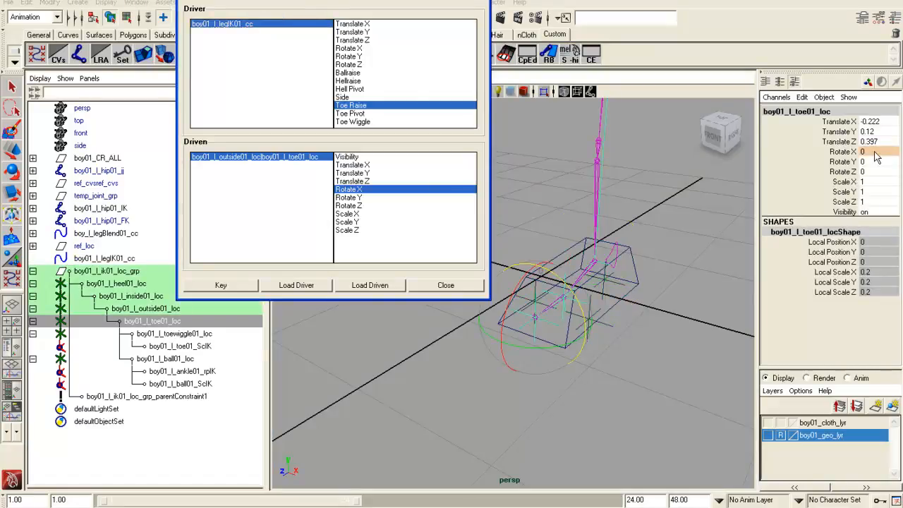
pyautogui.click(844, 152)
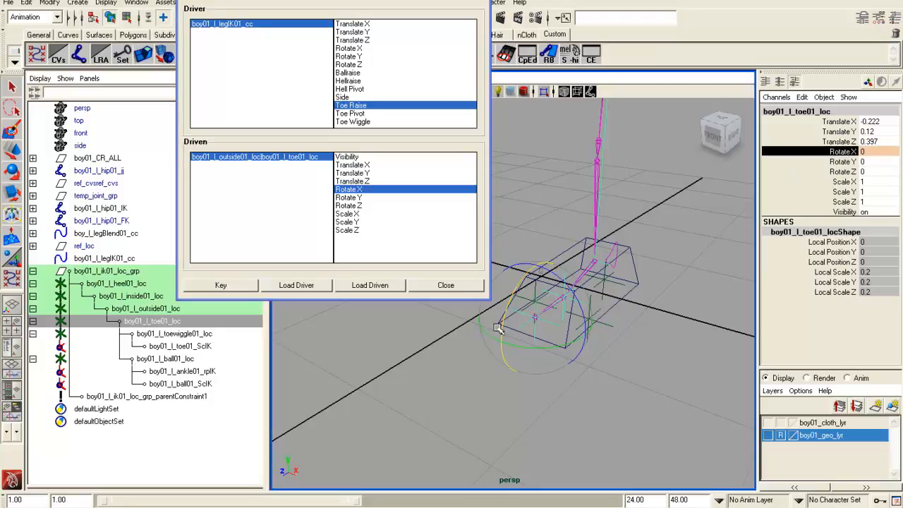
pyautogui.moveTo(510, 301); pyautogui.dragTo(486, 374)
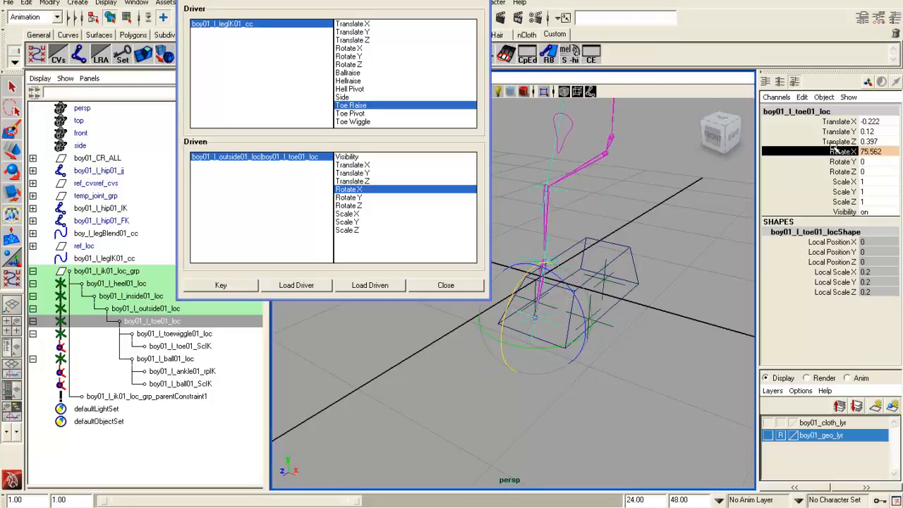
pyautogui.click(875, 151)
pyautogui.write('120')
pyautogui.press('Return')
pyautogui.keyDown('alt'); pyautogui.moveTo(633, 263); pyautogui.dragTo(611, 322); pyautogui.keyUp('alt')
pyautogui.click(230, 288)
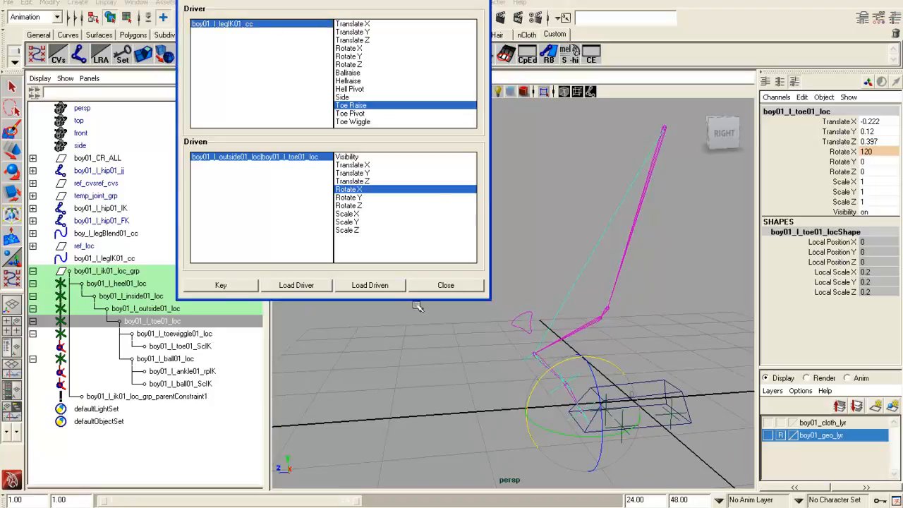
# Reset Toe Raise on boy01_l_legIK01_cc to 0, test the toe roll by varying the attribute, and undo the trial change
pyautogui.click(251, 25)
pyautogui.doubleClick(866, 222)
pyautogui.write('0')
pyautogui.press('Return')
pyautogui.click(838, 220)
pyautogui.moveTo(555, 298); pyautogui.dragTo(898, 311, button='middle')
pyautogui.hotkey('ctrl', 'z')
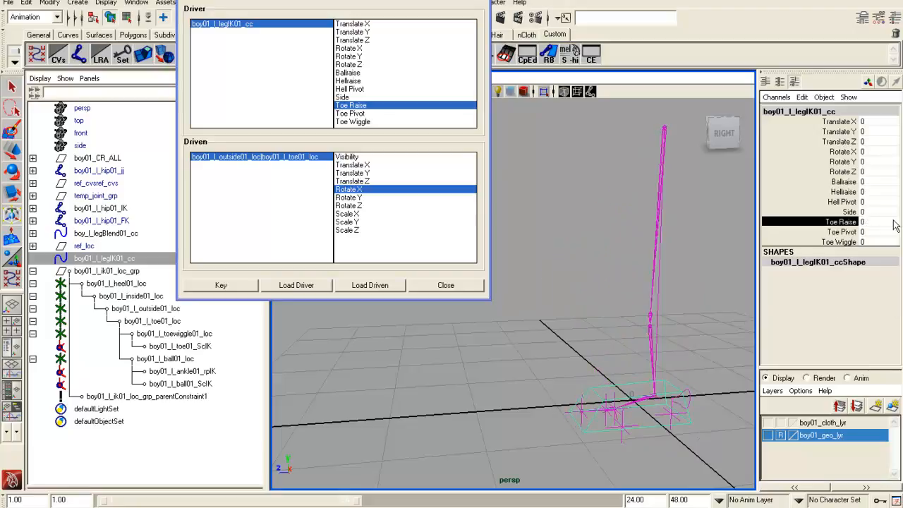
# Key the toe locator's Rotate Y against Toe Pivot at 0, and set Toe Pivot to 100
pyautogui.click(352, 115)
pyautogui.click(345, 197)
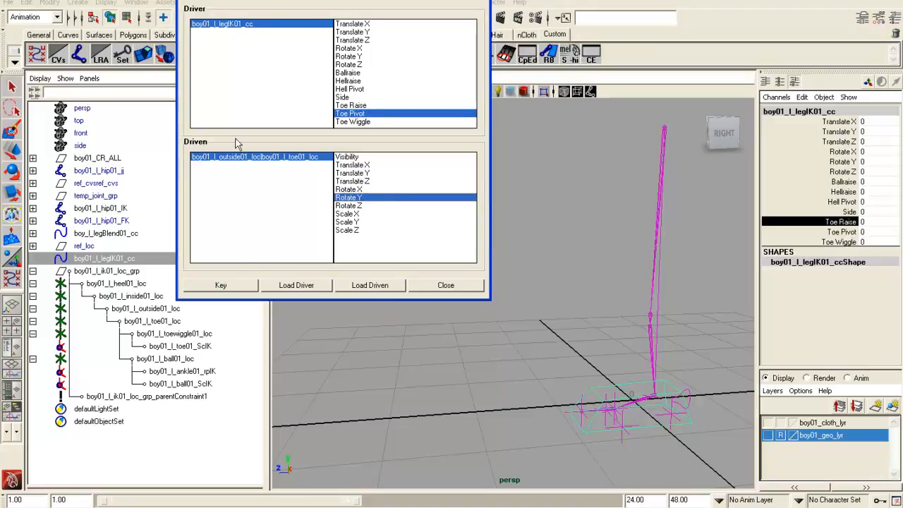
pyautogui.click(850, 233)
pyautogui.click(864, 232)
pyautogui.write('100')
pyautogui.press('Return')
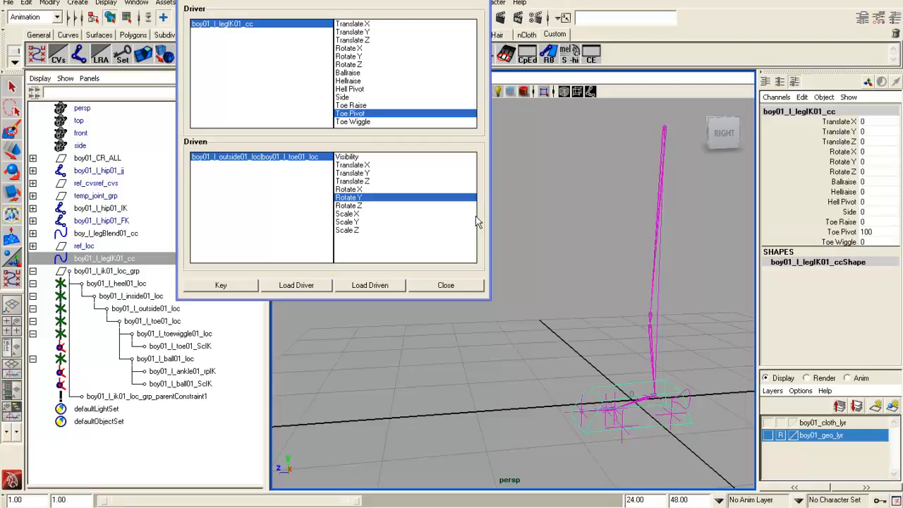
# Test pivoting the foot by rotating boy01_l_toe01_loc about Y, and undo the rotation
pyautogui.click(274, 1)
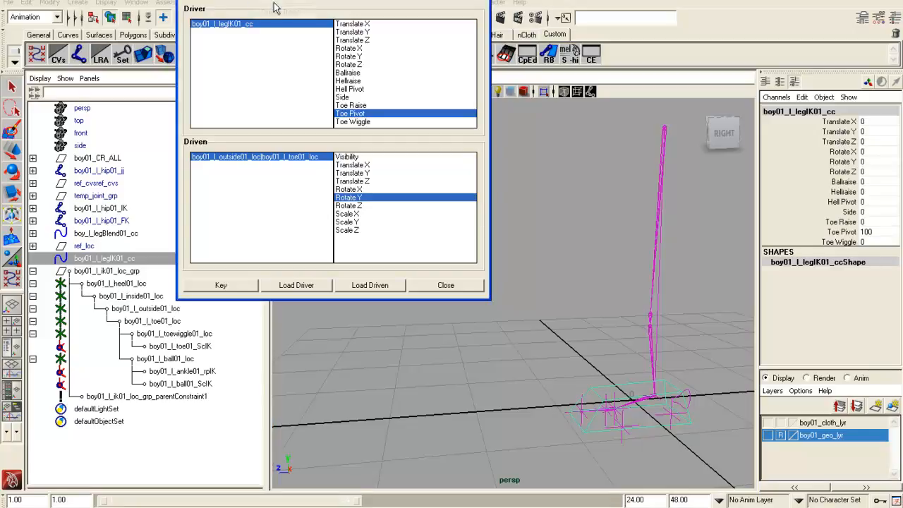
pyautogui.click(274, 12)
pyautogui.click(843, 162)
pyautogui.keyDown('alt'); pyautogui.moveTo(599, 306); pyautogui.dragTo(656, 300); pyautogui.keyUp('alt')
pyautogui.keyDown('alt'); pyautogui.moveTo(658, 300); pyautogui.dragTo(647, 290, button='middle'); pyautogui.keyUp('alt')
pyautogui.moveTo(604, 399); pyautogui.dragTo(554, 390)
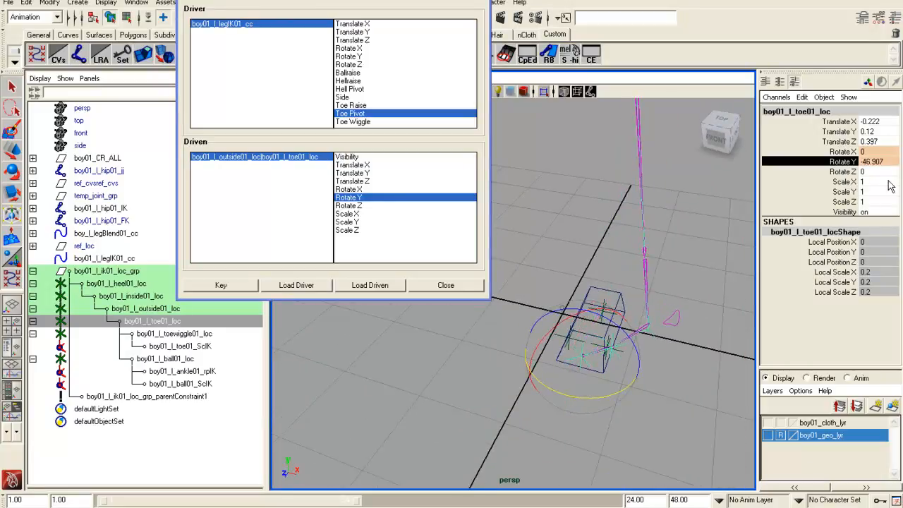
pyautogui.hotkey('ctrl', 'z')
# Set Toe Pivot on boy01_l_legIK01_cc to 50
pyautogui.click(230, 24)
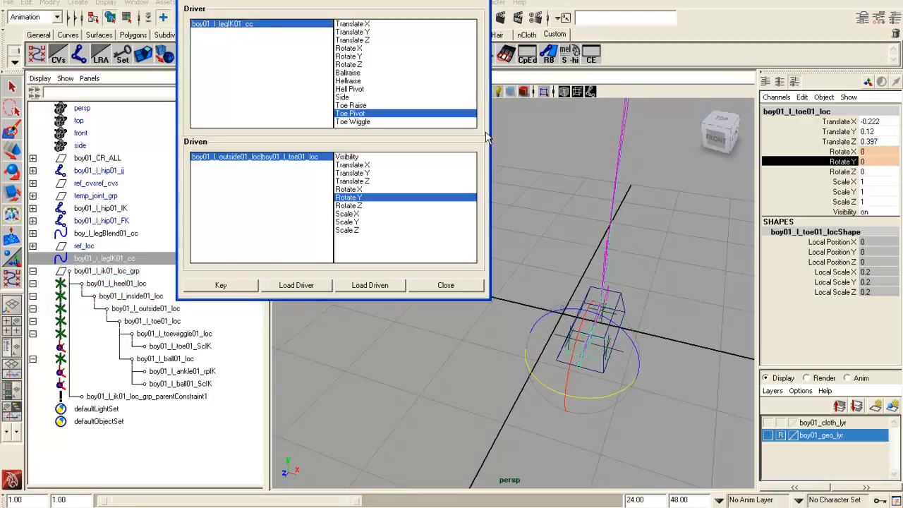
pyautogui.press('e')
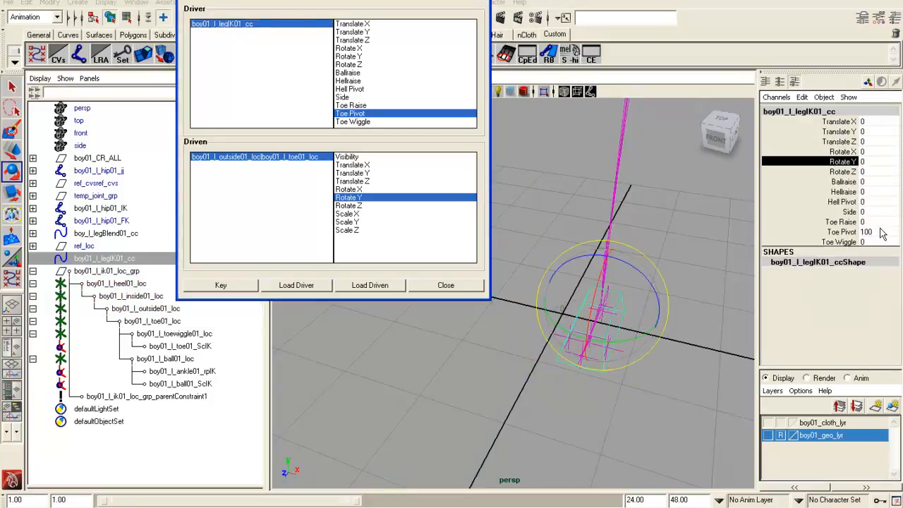
pyautogui.click(879, 230)
pyautogui.write('50')
pyautogui.press('Return')
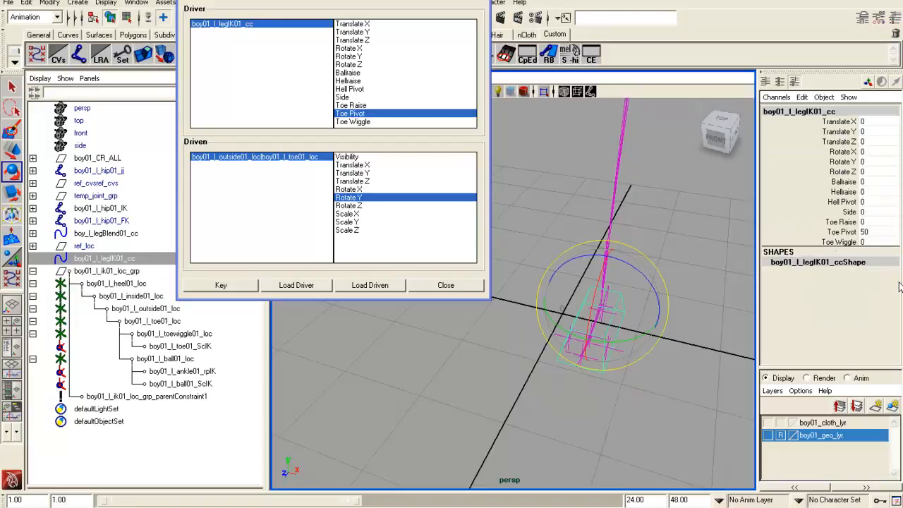
# Try a Rotate Y of -75 on boy01_l_toe01_loc to judge the pivot amount, and undo it
pyautogui.click(262, 1)
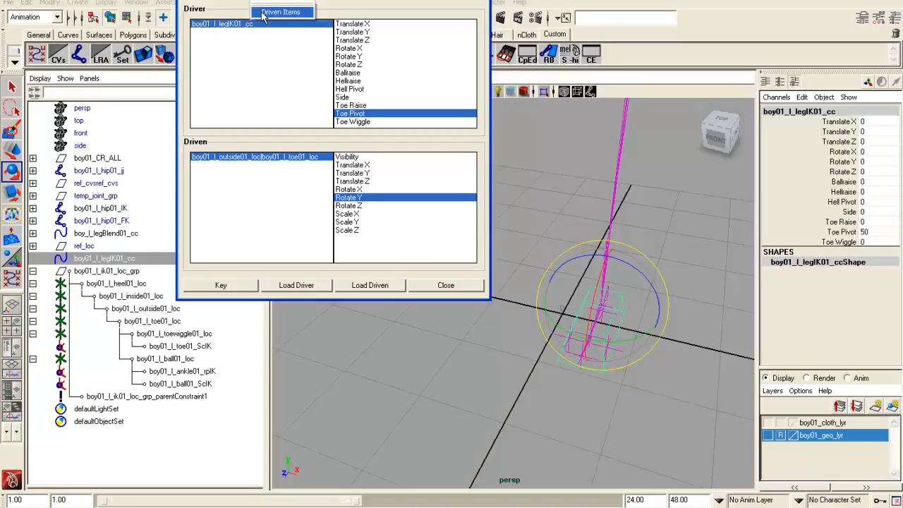
pyautogui.click(262, 13)
pyautogui.click(630, 341)
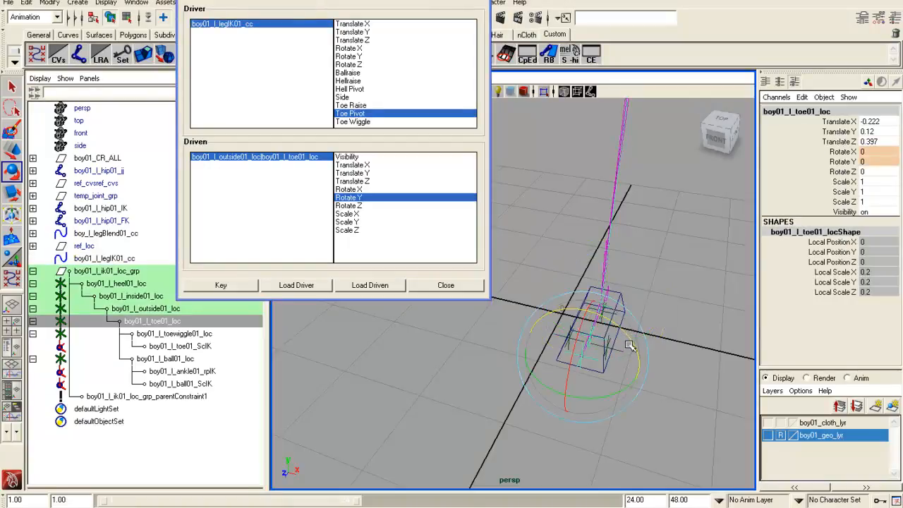
pyautogui.moveTo(622, 392); pyautogui.dragTo(603, 392)
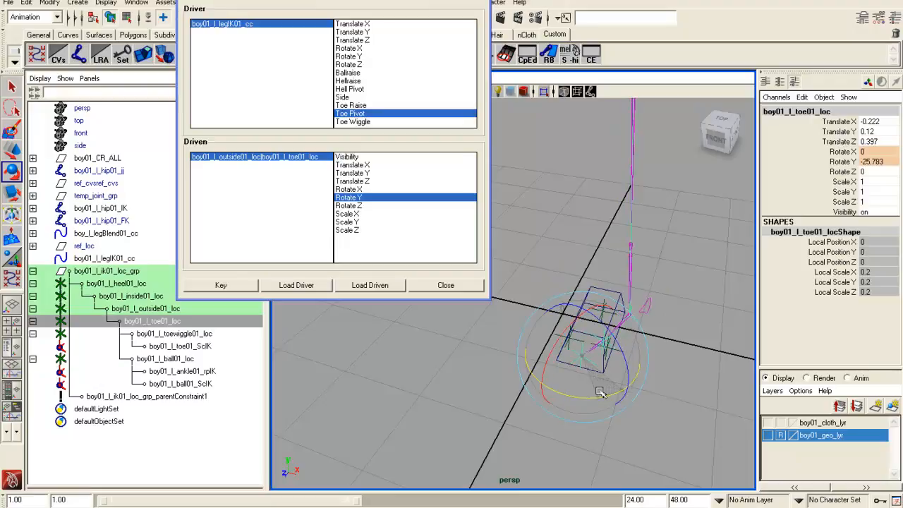
pyautogui.doubleClick(875, 161)
pyautogui.press('BackSpace')
pyautogui.write('-75')
pyautogui.press('Return')
pyautogui.keyDown('alt'); pyautogui.moveTo(536, 303); pyautogui.dragTo(727, 205); pyautogui.keyUp('alt')
pyautogui.hotkey('ctrl', 'z')
# Set the toe locator's Rotate Y to -50 and record it as a driven key for Toe Pivot at 50
pyautogui.click(880, 162)
pyautogui.write('-50')
pyautogui.press('Return')
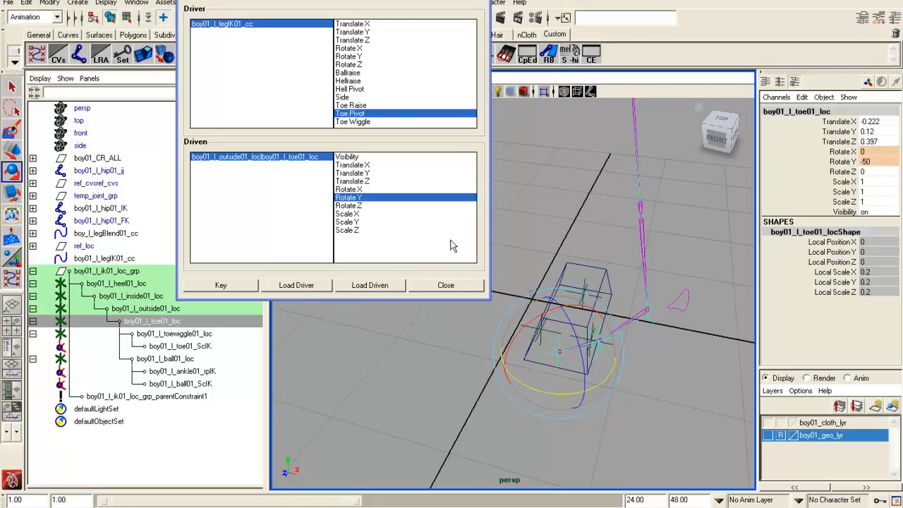
pyautogui.click(201, 286)
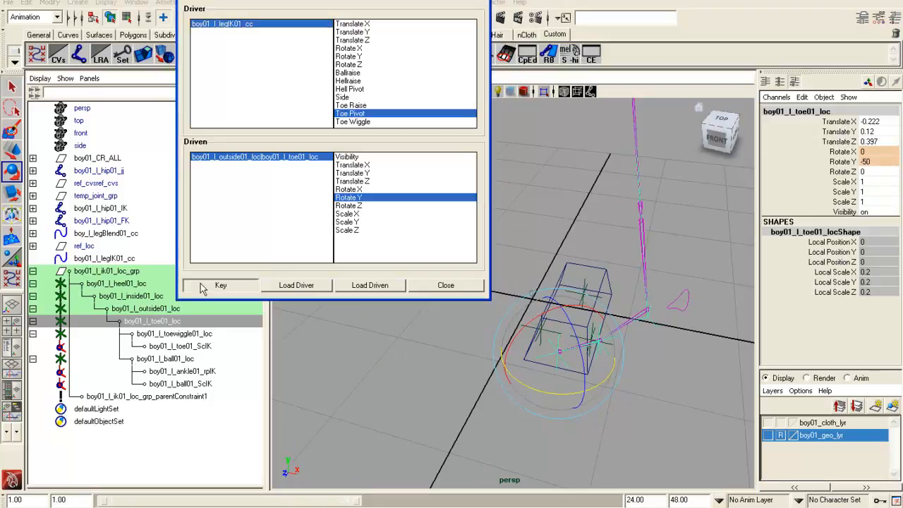
# Set Toe Pivot on boy01_l_legIK01_cc to -50, and undo a trial change of Side
pyautogui.click(256, 27)
pyautogui.click(871, 234)
pyautogui.write('-50')
pyautogui.press('Return')
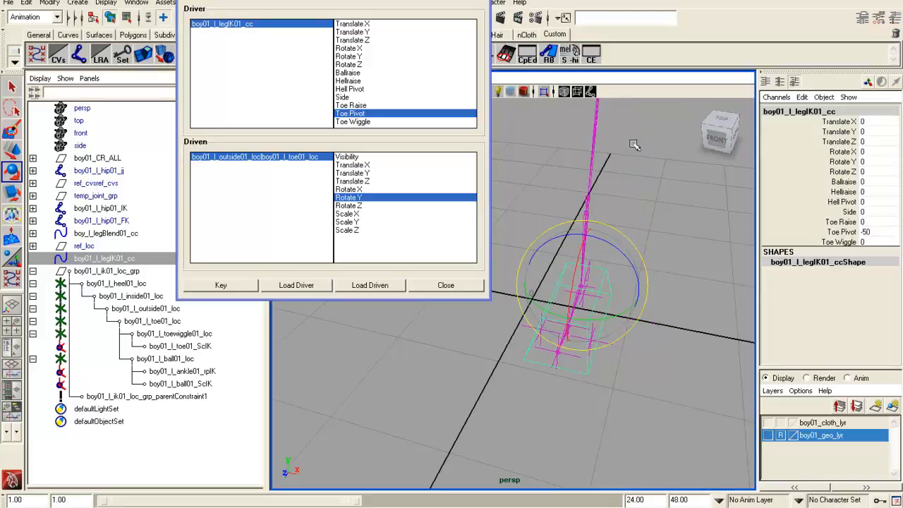
pyautogui.click(849, 212)
pyautogui.moveTo(656, 260); pyautogui.dragTo(573, 259, button='middle')
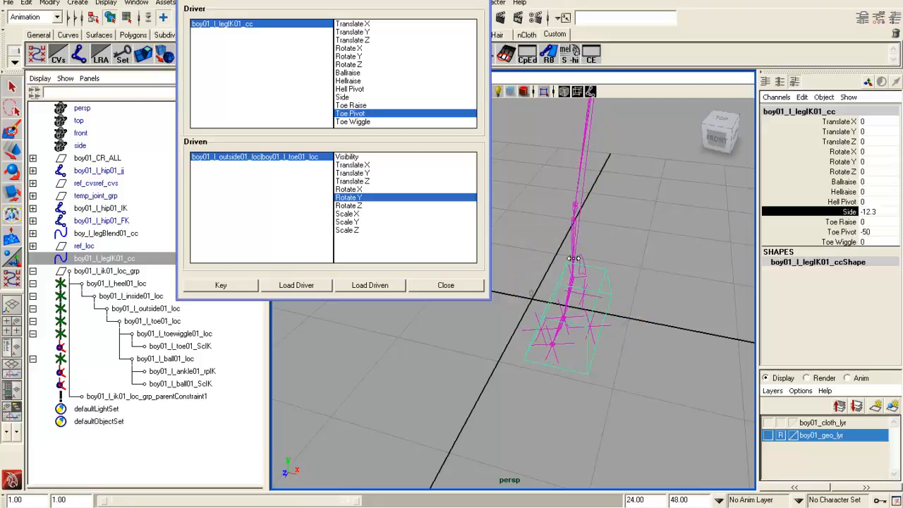
pyautogui.hotkey('ctrl', 'z')
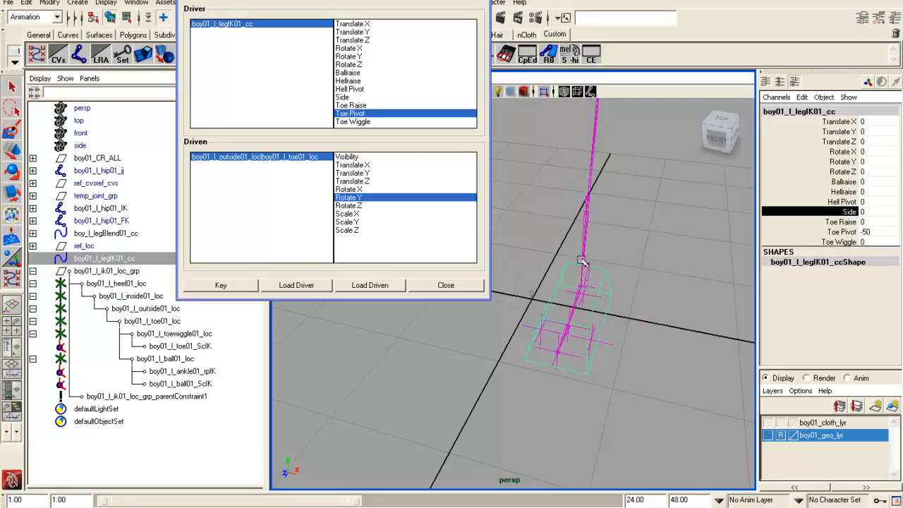
# Set boy01_l_toe01_loc's Rotate Y to 50 and record it as a driven key for Toe Pivot at -50
pyautogui.click(260, 11)
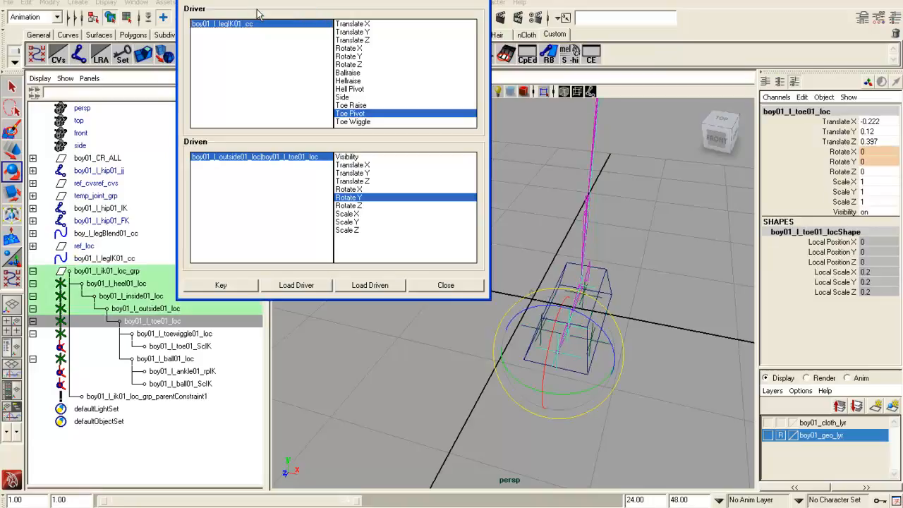
pyautogui.doubleClick(863, 163)
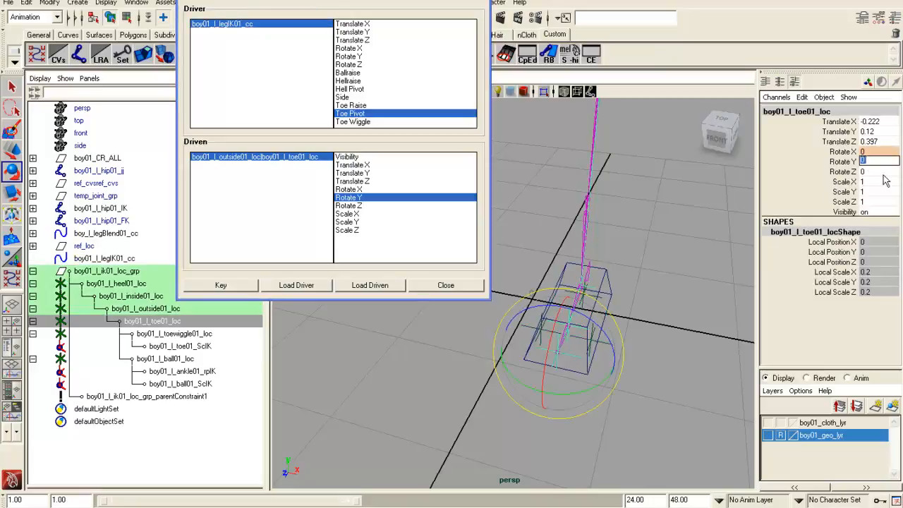
pyautogui.write('50')
pyautogui.press('Return')
pyautogui.click(246, 287)
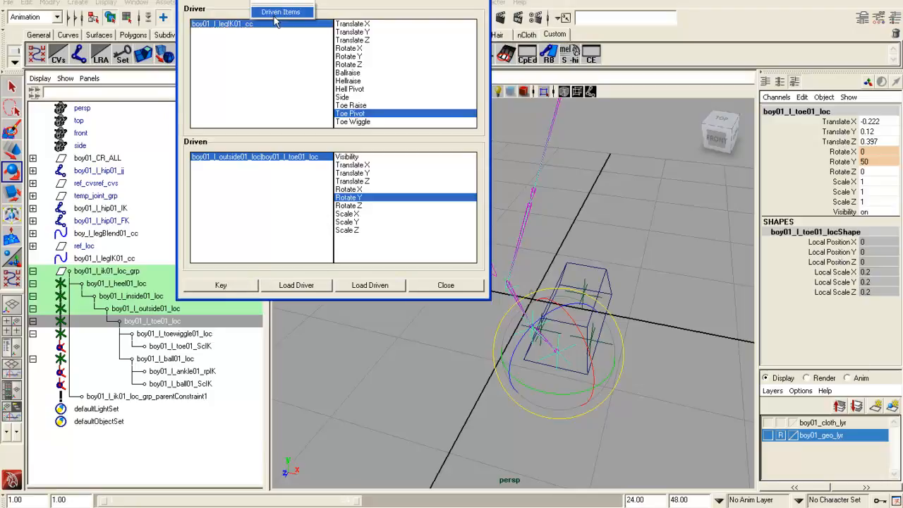
# Test the foot pivot by varying Toe Pivot on boy01_l_legIK01_cc, and reset the attribute to 0
pyautogui.click(257, 25)
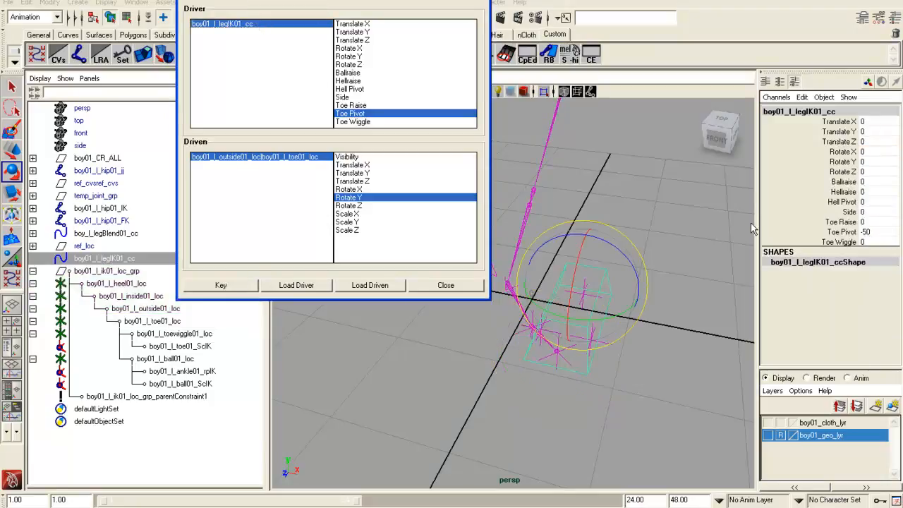
pyautogui.click(843, 232)
pyautogui.moveTo(659, 238); pyautogui.dragTo(897, 240, button='middle')
pyautogui.click(897, 234)
pyautogui.write('0')
pyautogui.press('Return')
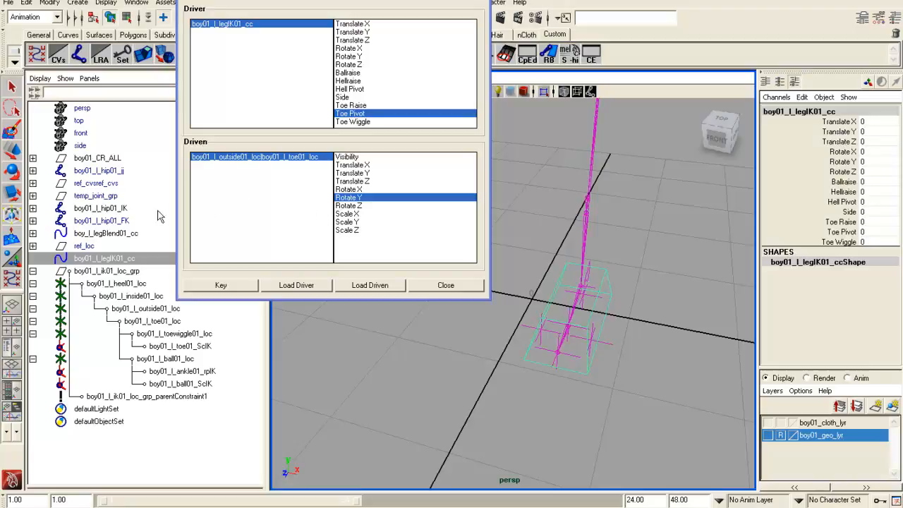
# Load boy01_l_toewiggle01_loc as the driven object, and close the Set Driven Key window
pyautogui.click(180, 334)
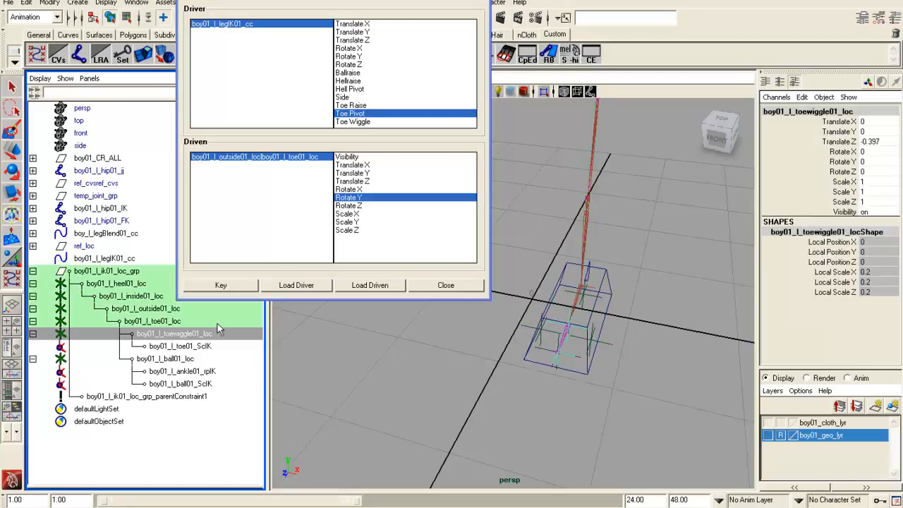
pyautogui.click(369, 285)
pyautogui.keyDown('alt'); pyautogui.moveTo(597, 336); pyautogui.dragTo(541, 326); pyautogui.keyUp('alt')
pyautogui.scroll(5, 540, 330)
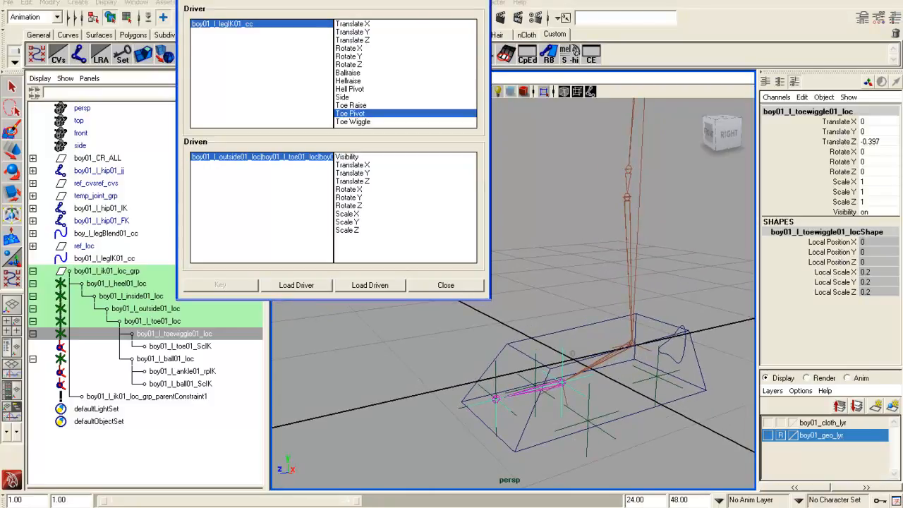
pyautogui.click(451, 0)
# Open the Connection Editor with boy01_l_legIK01_cc loaded as the output object
pyautogui.keyDown('alt'); pyautogui.moveTo(576, 255); pyautogui.dragTo(540, 255, button='middle'); pyautogui.keyUp('alt')
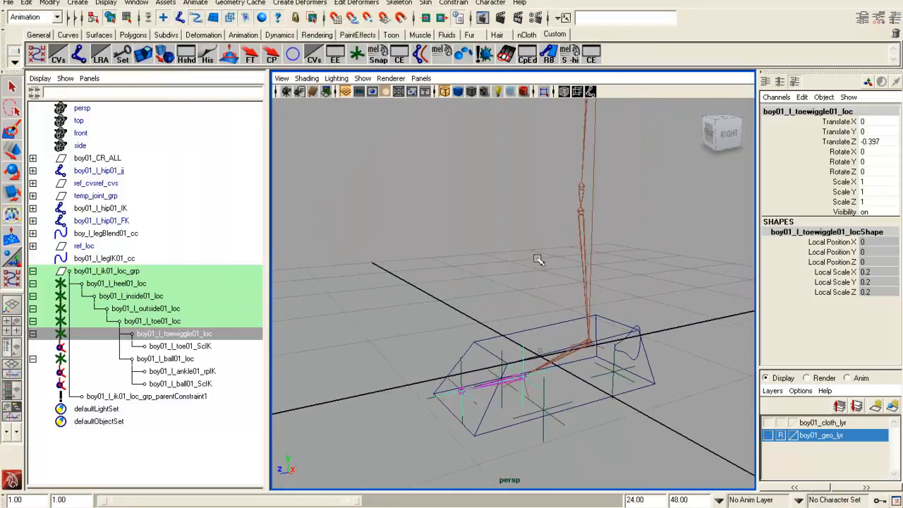
pyautogui.click(518, 334)
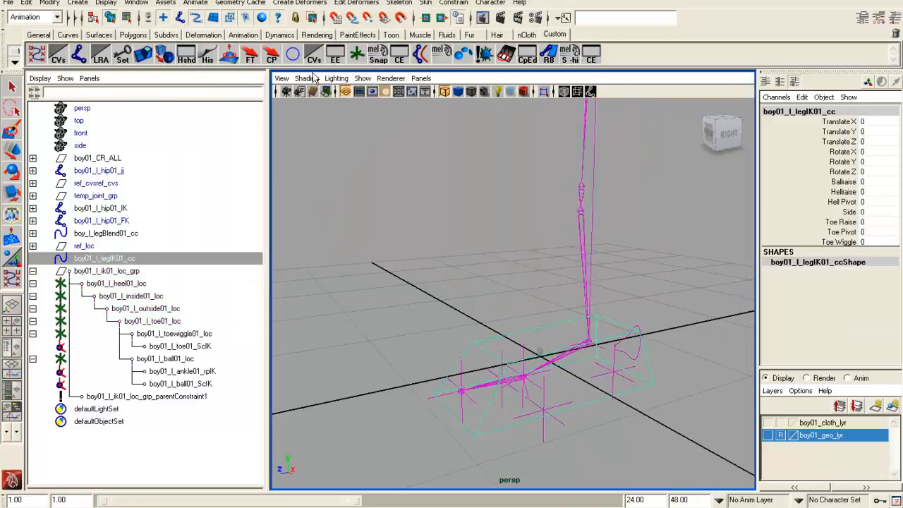
pyautogui.click(147, 3)
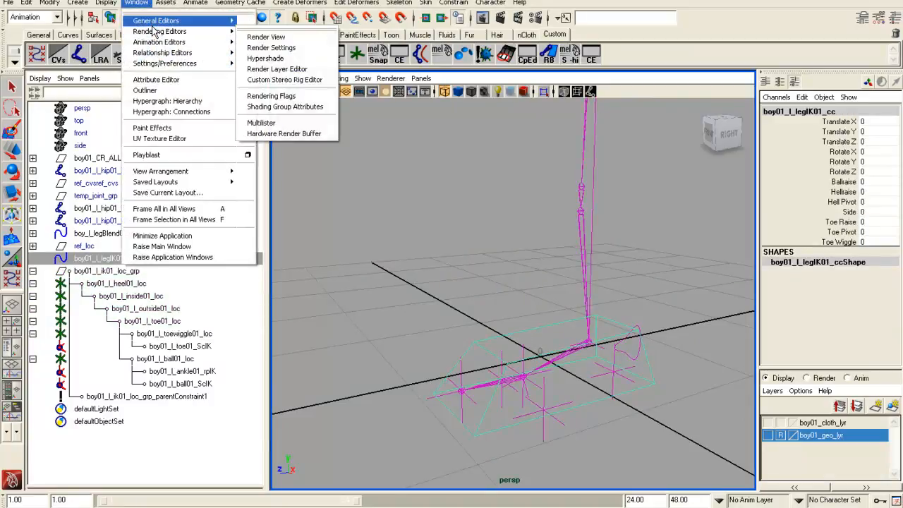
pyautogui.moveTo(159, 21)
pyautogui.click(275, 48)
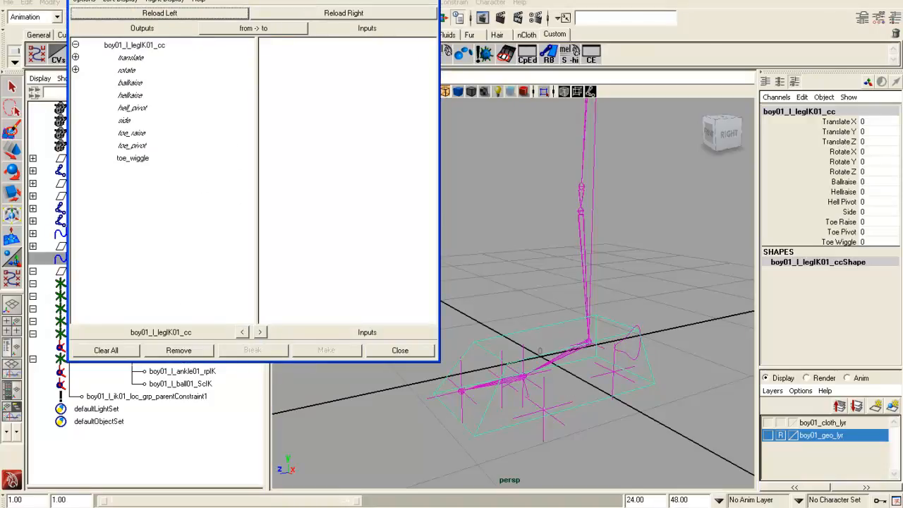
pyautogui.moveTo(226, 0); pyautogui.dragTo(452, 0)
# Select boy01_l_toewiggle01_loc, test wiggling the toe by varying its Rotate X, and undo the rotation
pyautogui.click(191, 335)
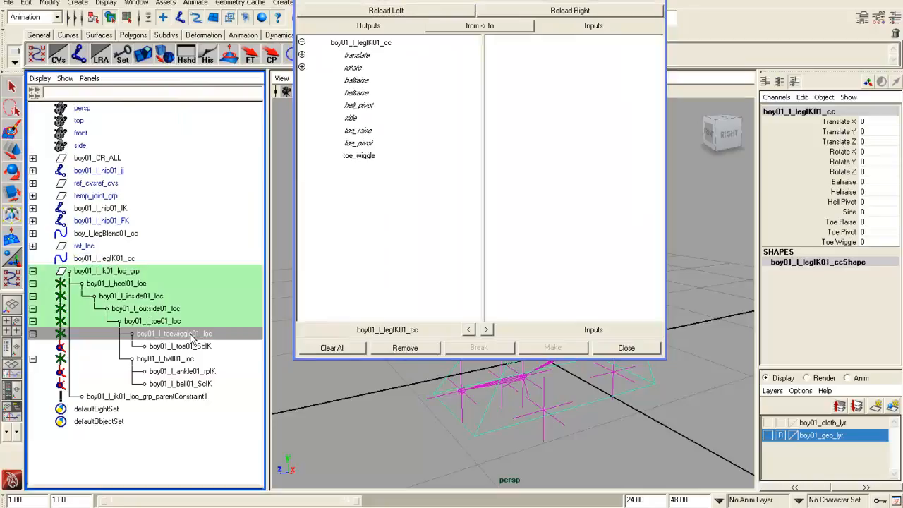
pyautogui.moveTo(451, 0); pyautogui.dragTo(269, 0)
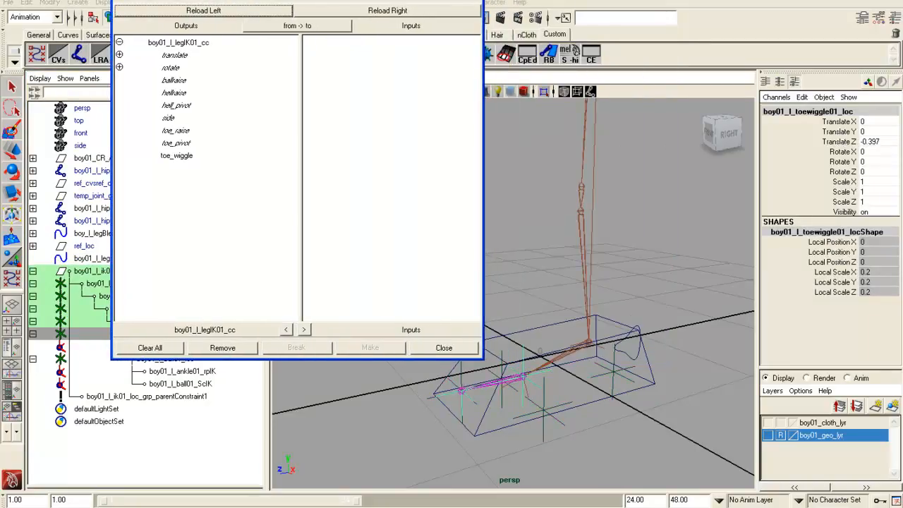
pyautogui.click(842, 152)
pyautogui.moveTo(626, 265); pyautogui.dragTo(422, 268, button='middle')
pyautogui.hotkey('ctrl', 'z')
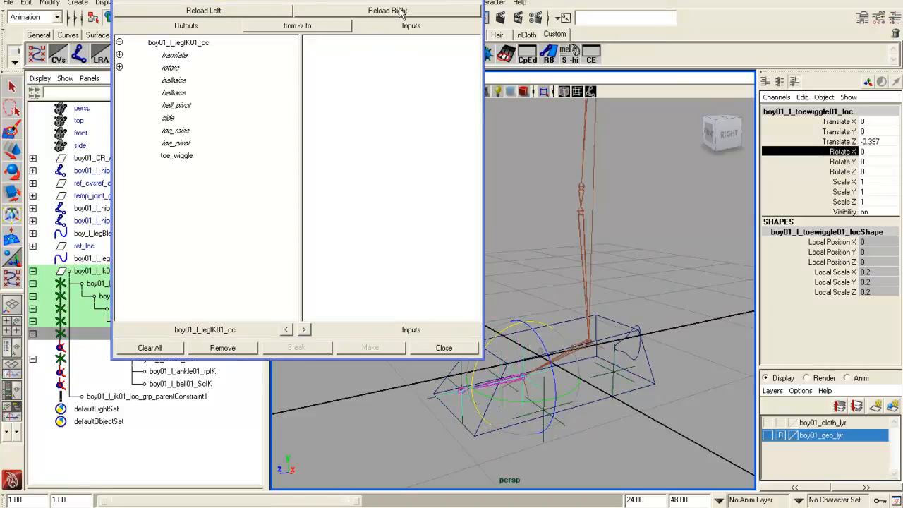
# Load boy01_l_toewiggle01_loc as the input object, connect toe_wiggle to its rotateX, and close the Connection Editor
pyautogui.click(399, 11)
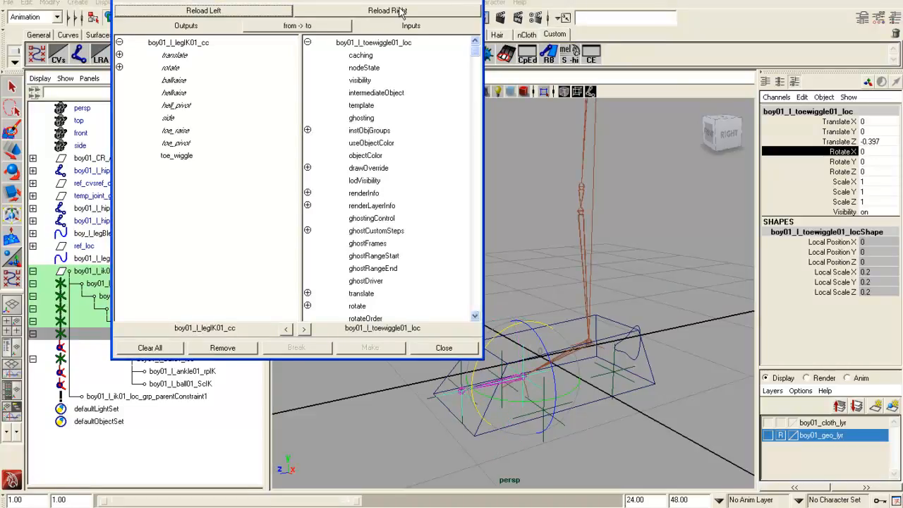
pyautogui.click(186, 156)
pyautogui.scroll(-2, 472, 251)
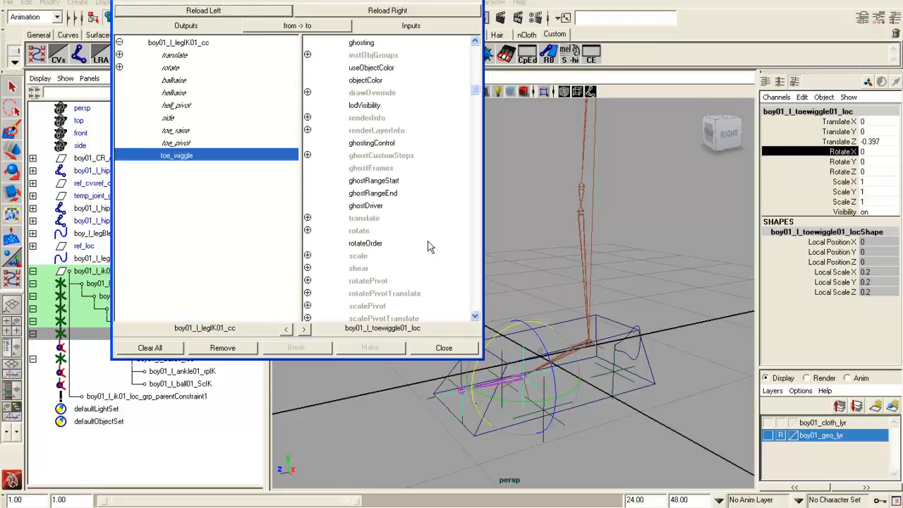
pyautogui.click(308, 230)
pyautogui.click(381, 244)
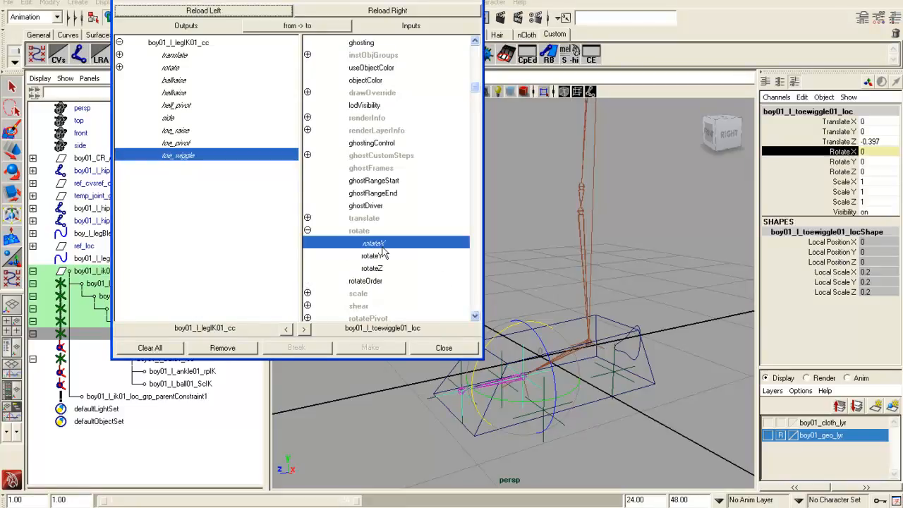
pyautogui.click(427, 350)
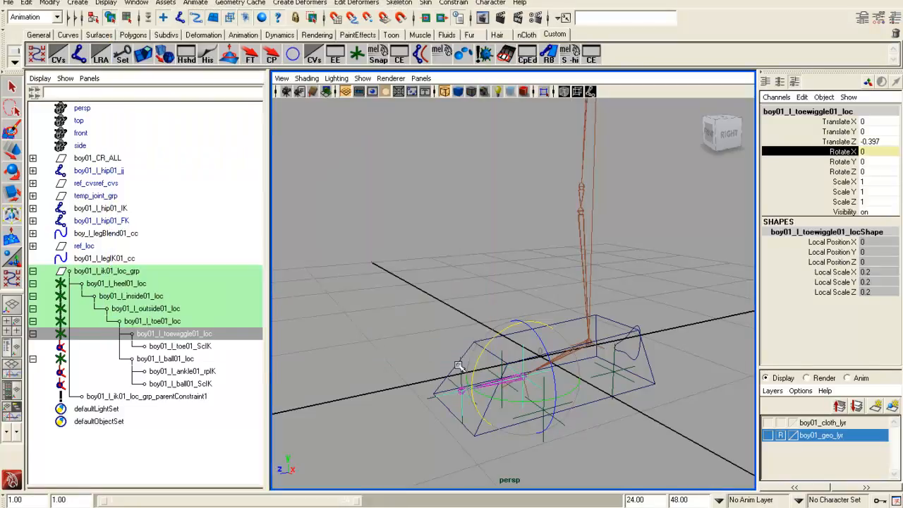
# Select boy01_l_legIK01_cc, test the toe connection by varying Toe Wiggle, and undo the change
pyautogui.click(560, 323)
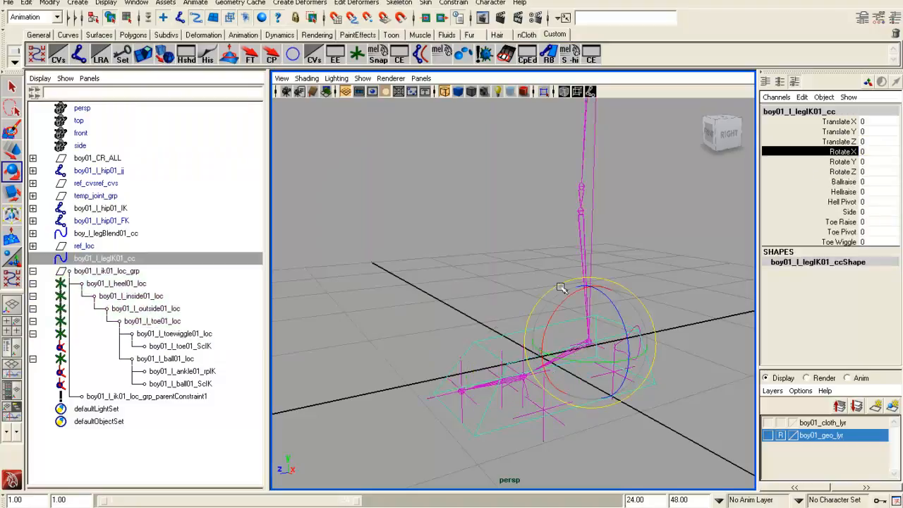
pyautogui.click(837, 241)
pyautogui.moveTo(534, 255); pyautogui.dragTo(226, 237, button='middle')
pyautogui.hotkey('ctrl', 'z')
# Test the leg IK by raising boy01_l_legIK01_cc about 1.47 units and rotating it about 73 degrees in X, and undo both transforms
pyautogui.scroll(-5, 599, 373)
pyautogui.keyDown('alt'); pyautogui.moveTo(600, 374); pyautogui.dragTo(542, 411); pyautogui.keyUp('alt')
pyautogui.keyDown('alt'); pyautogui.moveTo(556, 344); pyautogui.dragTo(517, 411, button='middle'); pyautogui.keyUp('alt')
pyautogui.moveTo(517, 410)
pyautogui.keyDown('alt'); pyautogui.mouseDown()
pyautogui.moveTo(461, 397)
pyautogui.moveTo(507, 406)
pyautogui.mouseUp(); pyautogui.keyUp('alt')
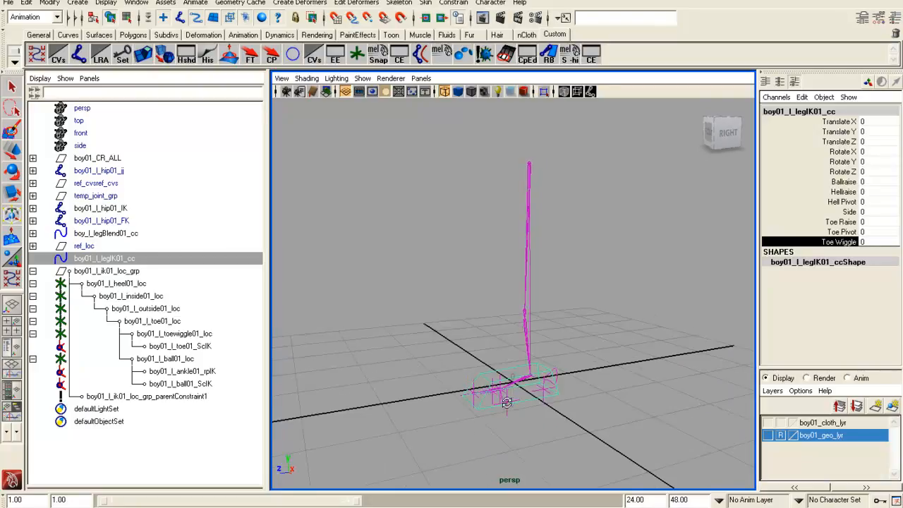
pyautogui.keyDown('alt'); pyautogui.moveTo(507, 369); pyautogui.dragTo(633, 274); pyautogui.keyUp('alt')
pyautogui.press('w')
pyautogui.hotkey('ctrl', 'z')
pyautogui.moveTo(536, 394); pyautogui.dragTo(536, 275)
pyautogui.press('e')
pyautogui.moveTo(492, 257); pyautogui.dragTo(515, 318)
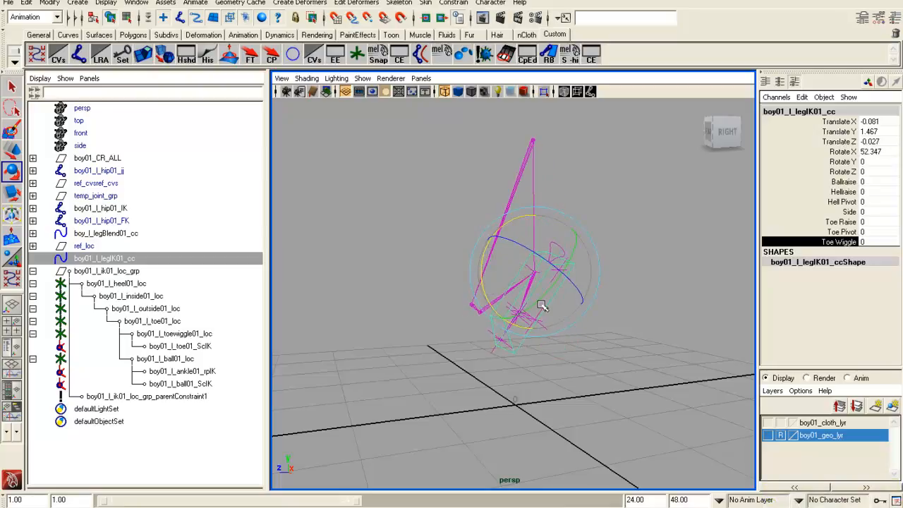
pyautogui.moveTo(485, 289); pyautogui.dragTo(485, 294)
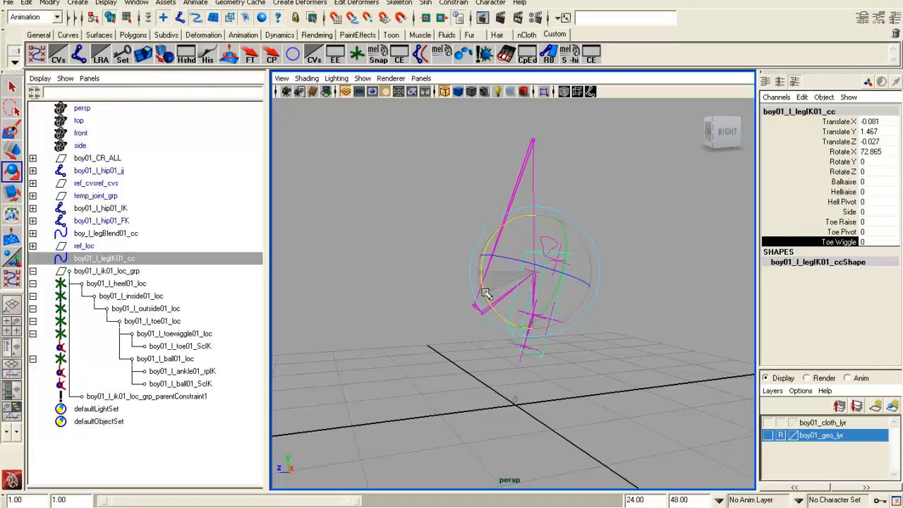
pyautogui.hotkey('ctrl', 'z')
pyautogui.hotkey('ctrl', 'z')
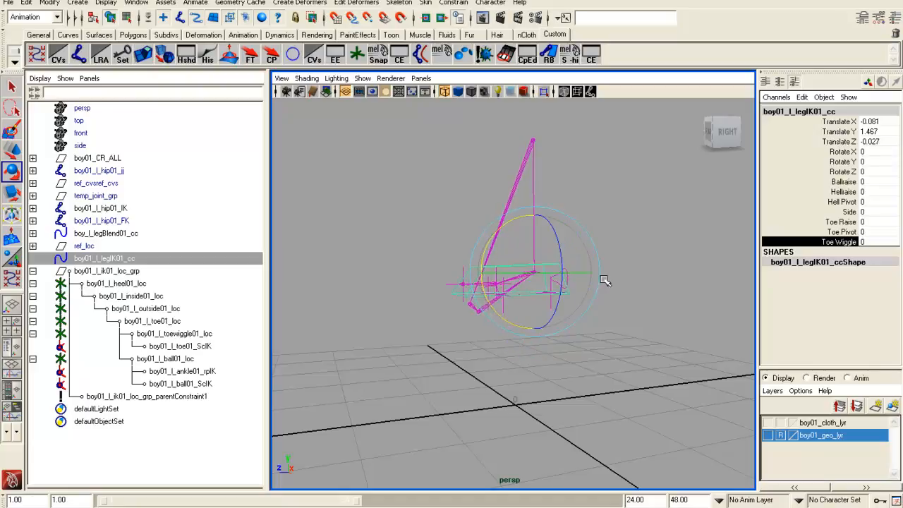
pyautogui.hotkey('ctrl', 'z')
# Test rotating boy01_l_legIK01_cc around Y and undo it, and try varying its Ballraise attribute
pyautogui.keyDown('alt'); pyautogui.moveTo(509, 357); pyautogui.dragTo(522, 315); pyautogui.keyUp('alt')
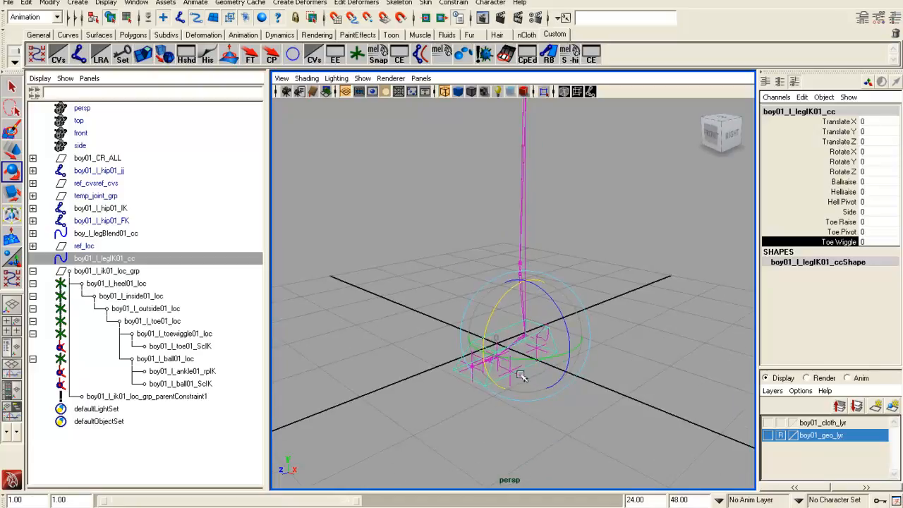
pyautogui.moveTo(546, 360); pyautogui.dragTo(528, 370)
pyautogui.hotkey('ctrl', 'z')
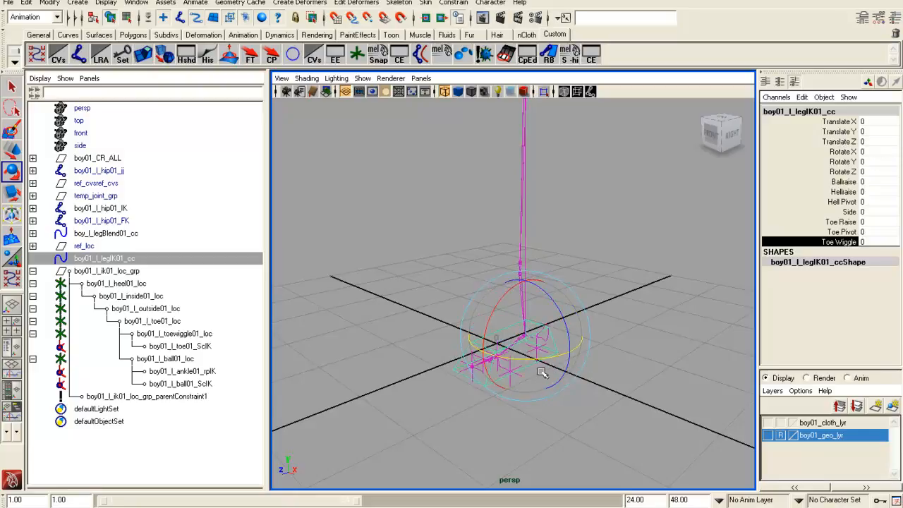
pyautogui.click(843, 181)
pyautogui.moveTo(536, 282); pyautogui.dragTo(485, 282, button='middle')
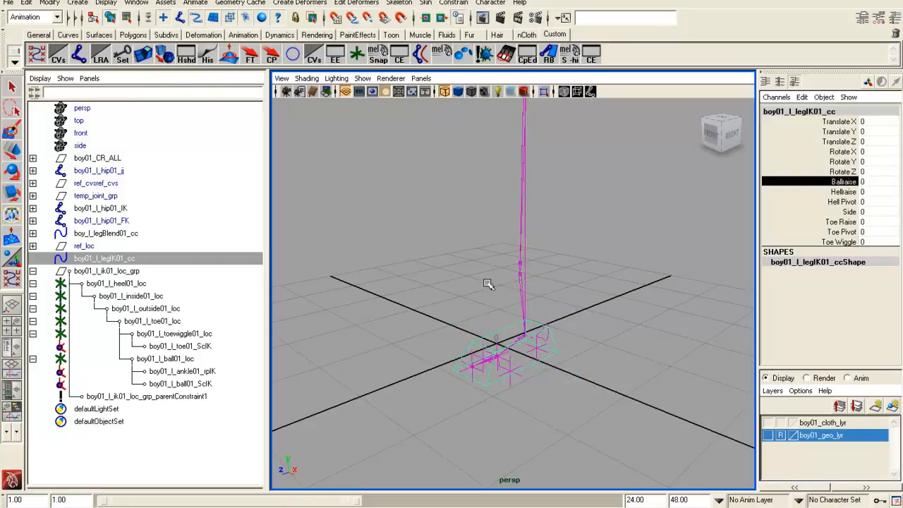
# Collapse the boy01_l_ik01_loc_grp hierarchy in the Outliner and view the whole leg from the side
pyautogui.keyDown('alt'); pyautogui.moveTo(491, 330); pyautogui.dragTo(480, 354, button='middle'); pyautogui.keyUp('alt')
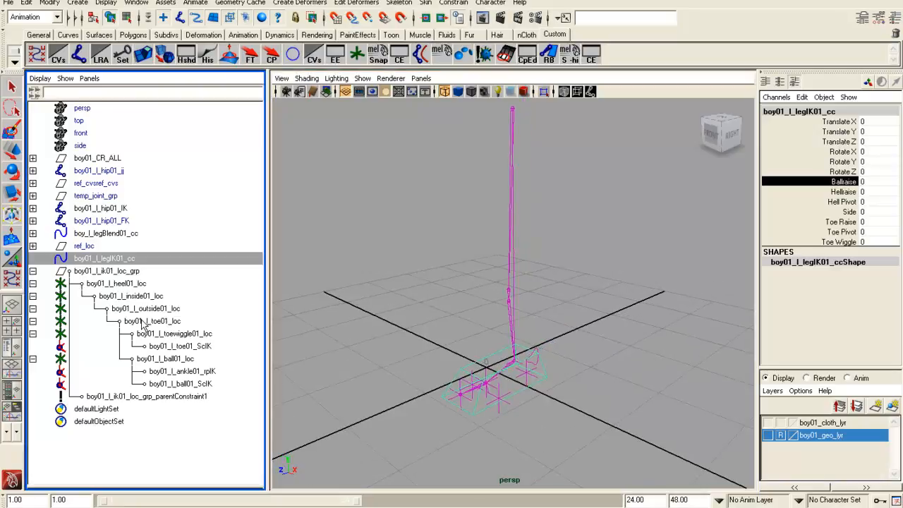
pyautogui.click(32, 272)
pyautogui.keyDown('alt'); pyautogui.moveTo(557, 448); pyautogui.dragTo(542, 407); pyautogui.keyUp('alt')
pyautogui.keyDown('alt'); pyautogui.moveTo(519, 306); pyautogui.dragTo(518, 308, button='middle'); pyautogui.keyUp('alt')
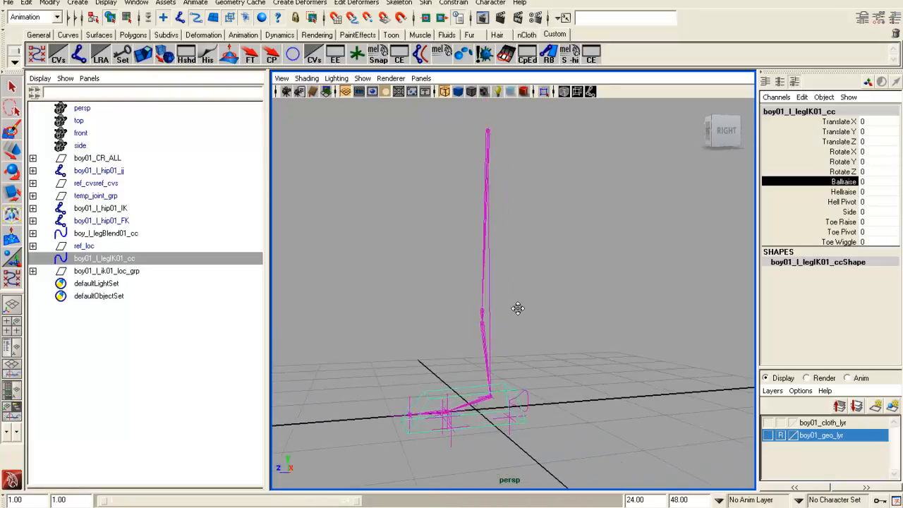